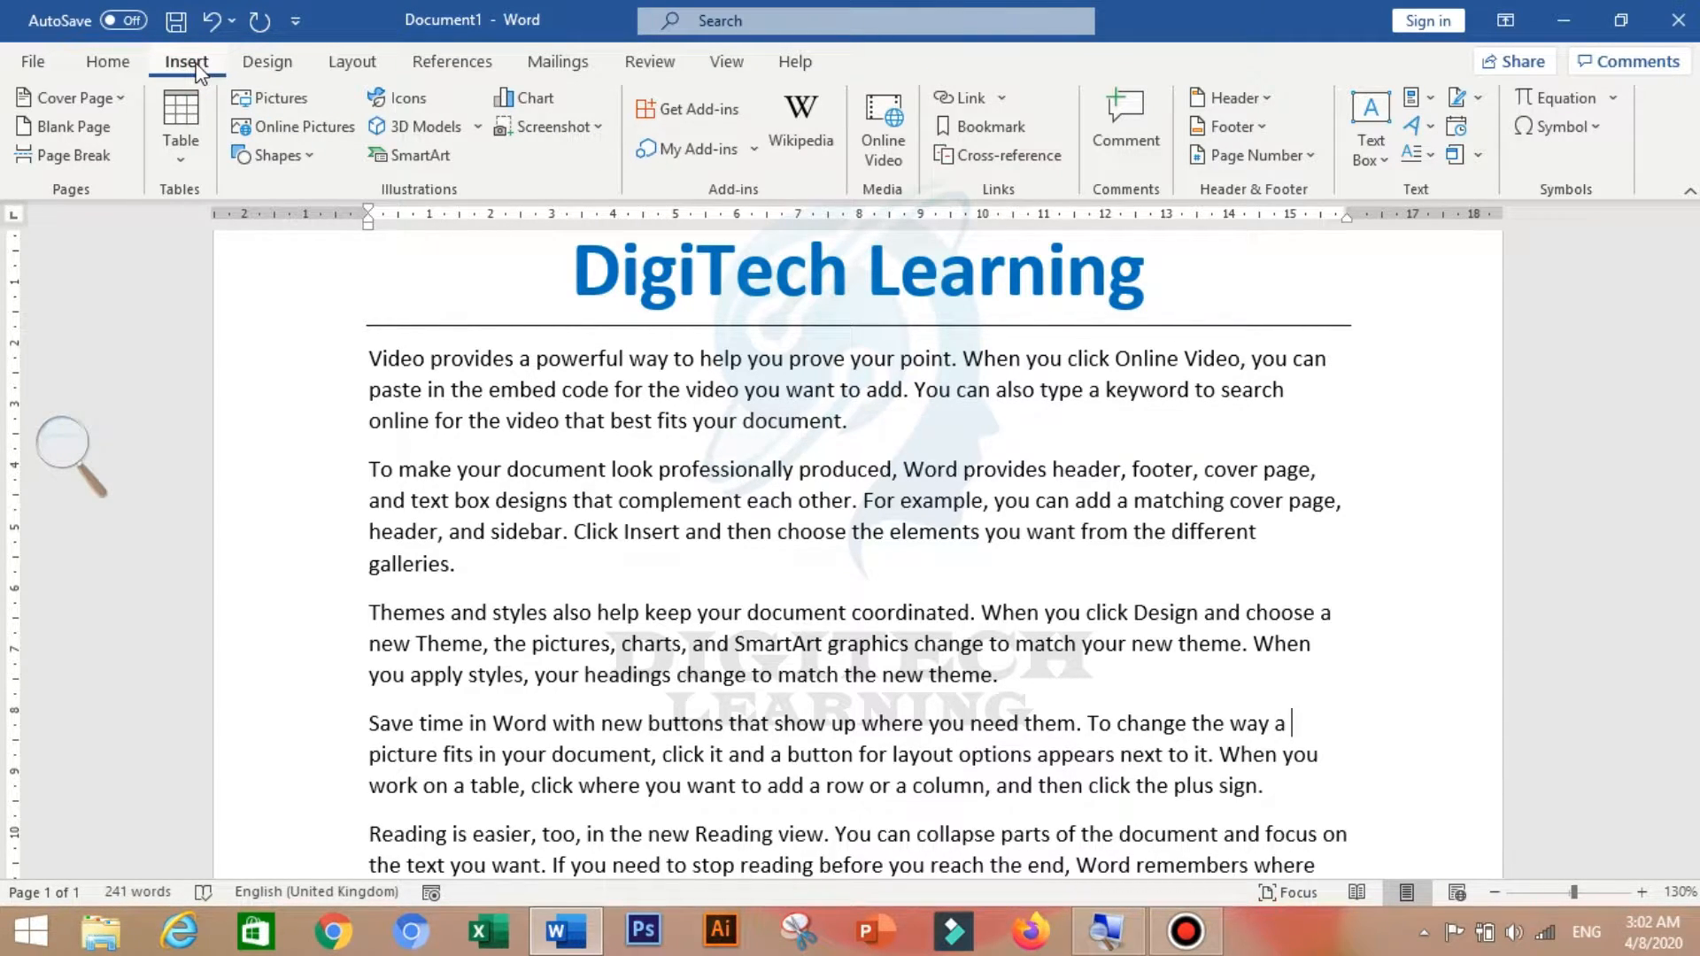
{"action": "left_click", "coordinate": [273, 100]}
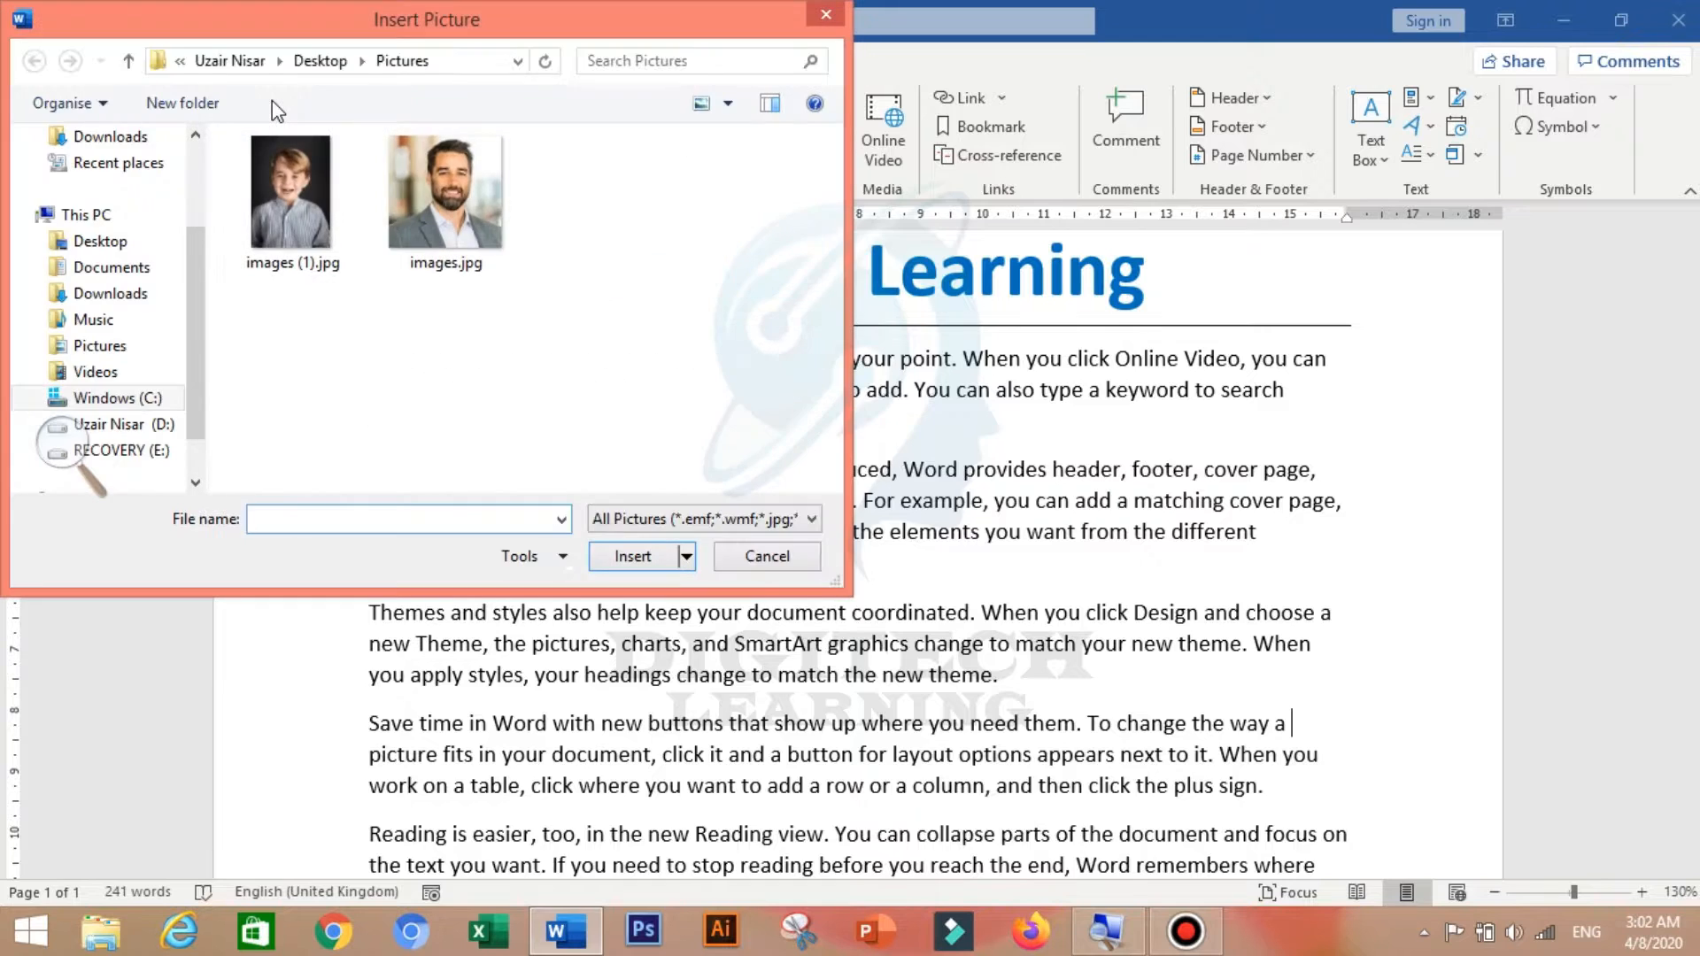
{"action": "left_click", "coordinate": [826, 20]}
{"action": "scroll", "coordinate": [810, 537], "scroll_direction": "down", "scroll_amount": 1}
{"action": "scroll", "coordinate": [810, 538], "scroll_direction": "down", "scroll_amount": 6}
{"action": "scroll", "coordinate": [698, 534], "scroll_direction": "up", "scroll_amount": 3}
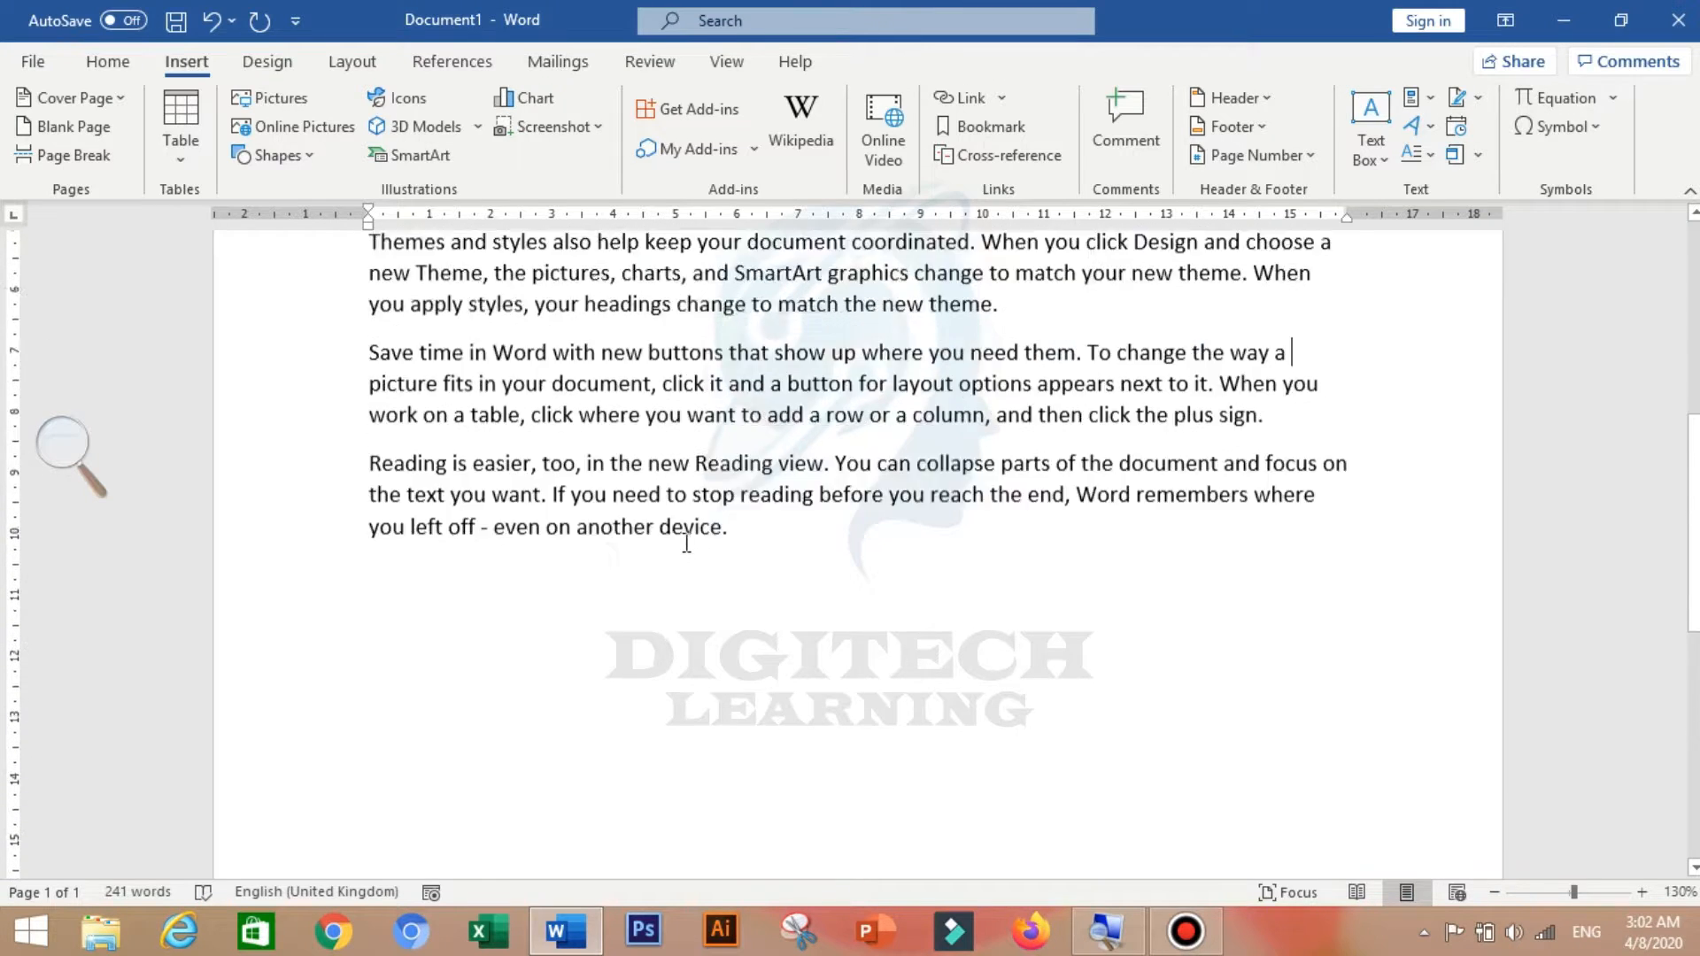
{"action": "scroll", "coordinate": [687, 544], "scroll_direction": "up", "scroll_amount": 3}
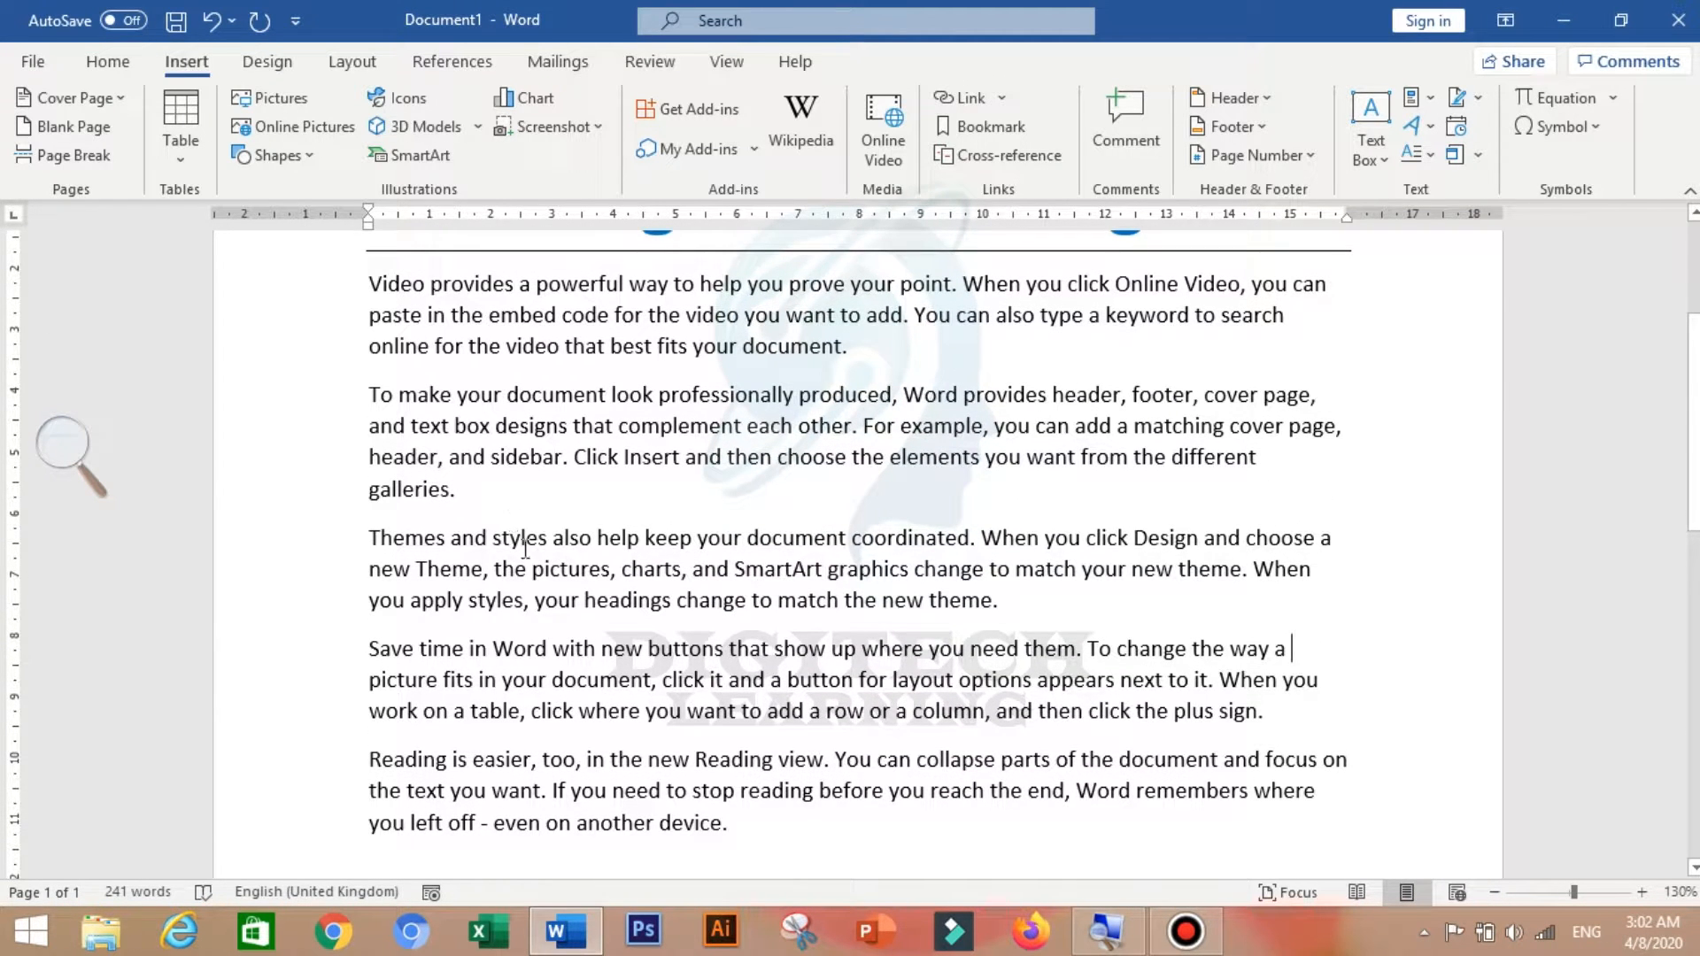
{"action": "scroll", "coordinate": [525, 549], "scroll_direction": "down", "scroll_amount": 4}
{"action": "left_click", "coordinate": [392, 513]}
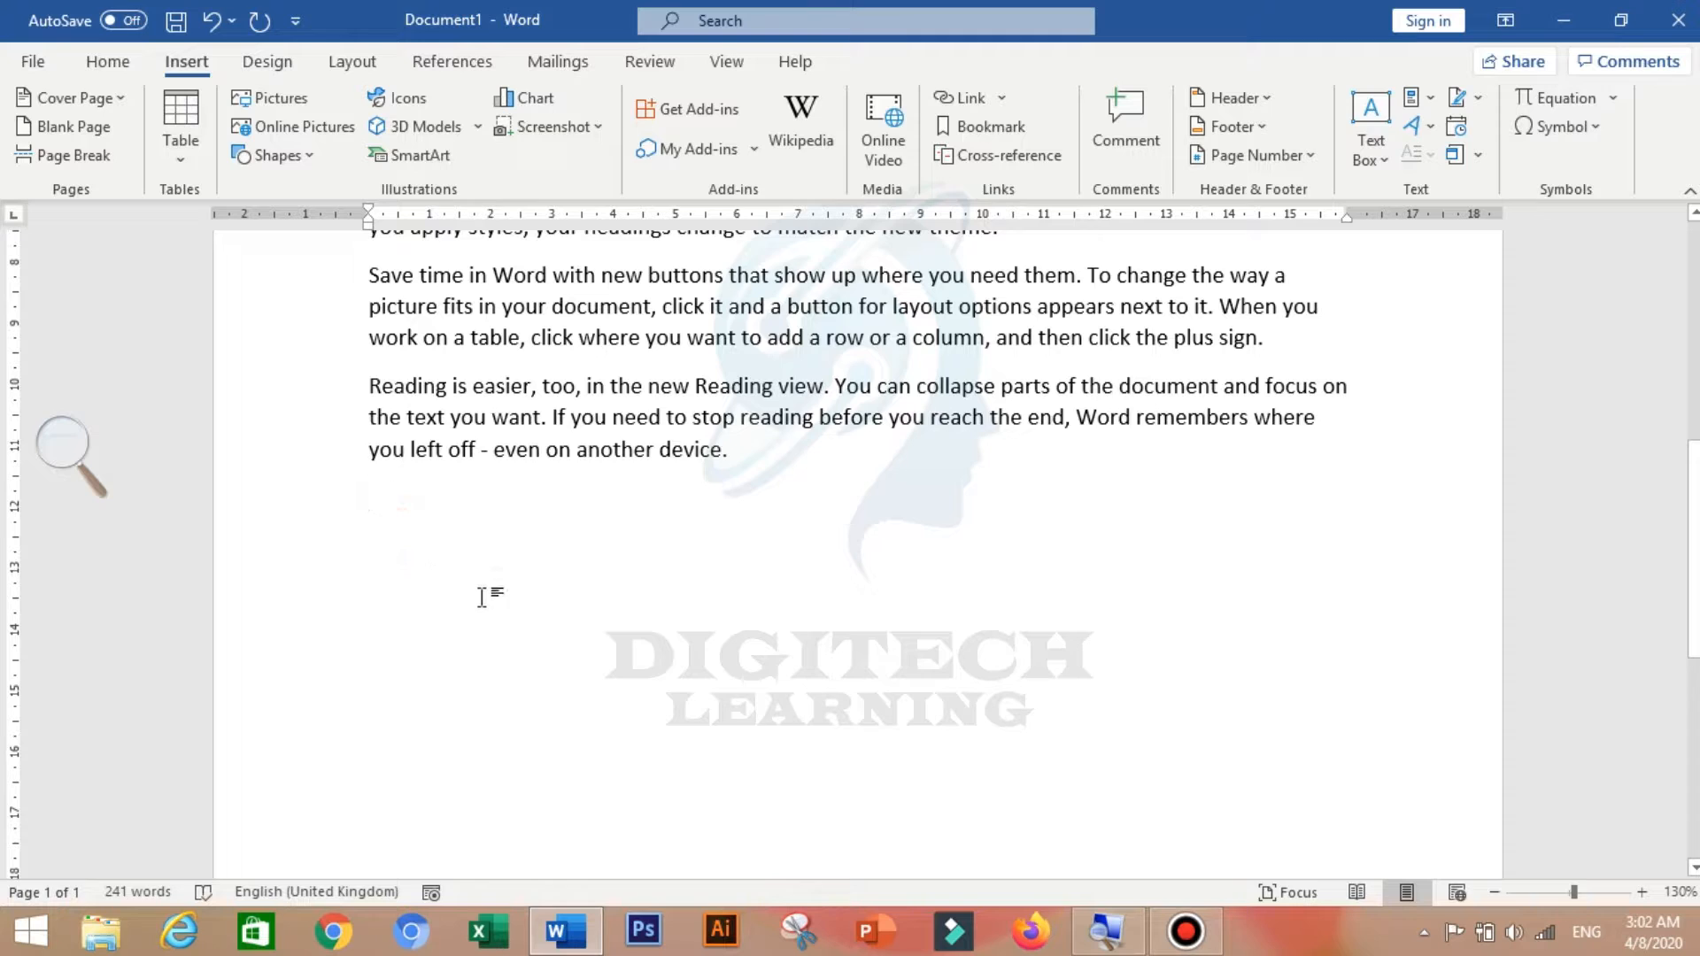
{"action": "scroll", "coordinate": [734, 629], "scroll_direction": "up", "scroll_amount": 3}
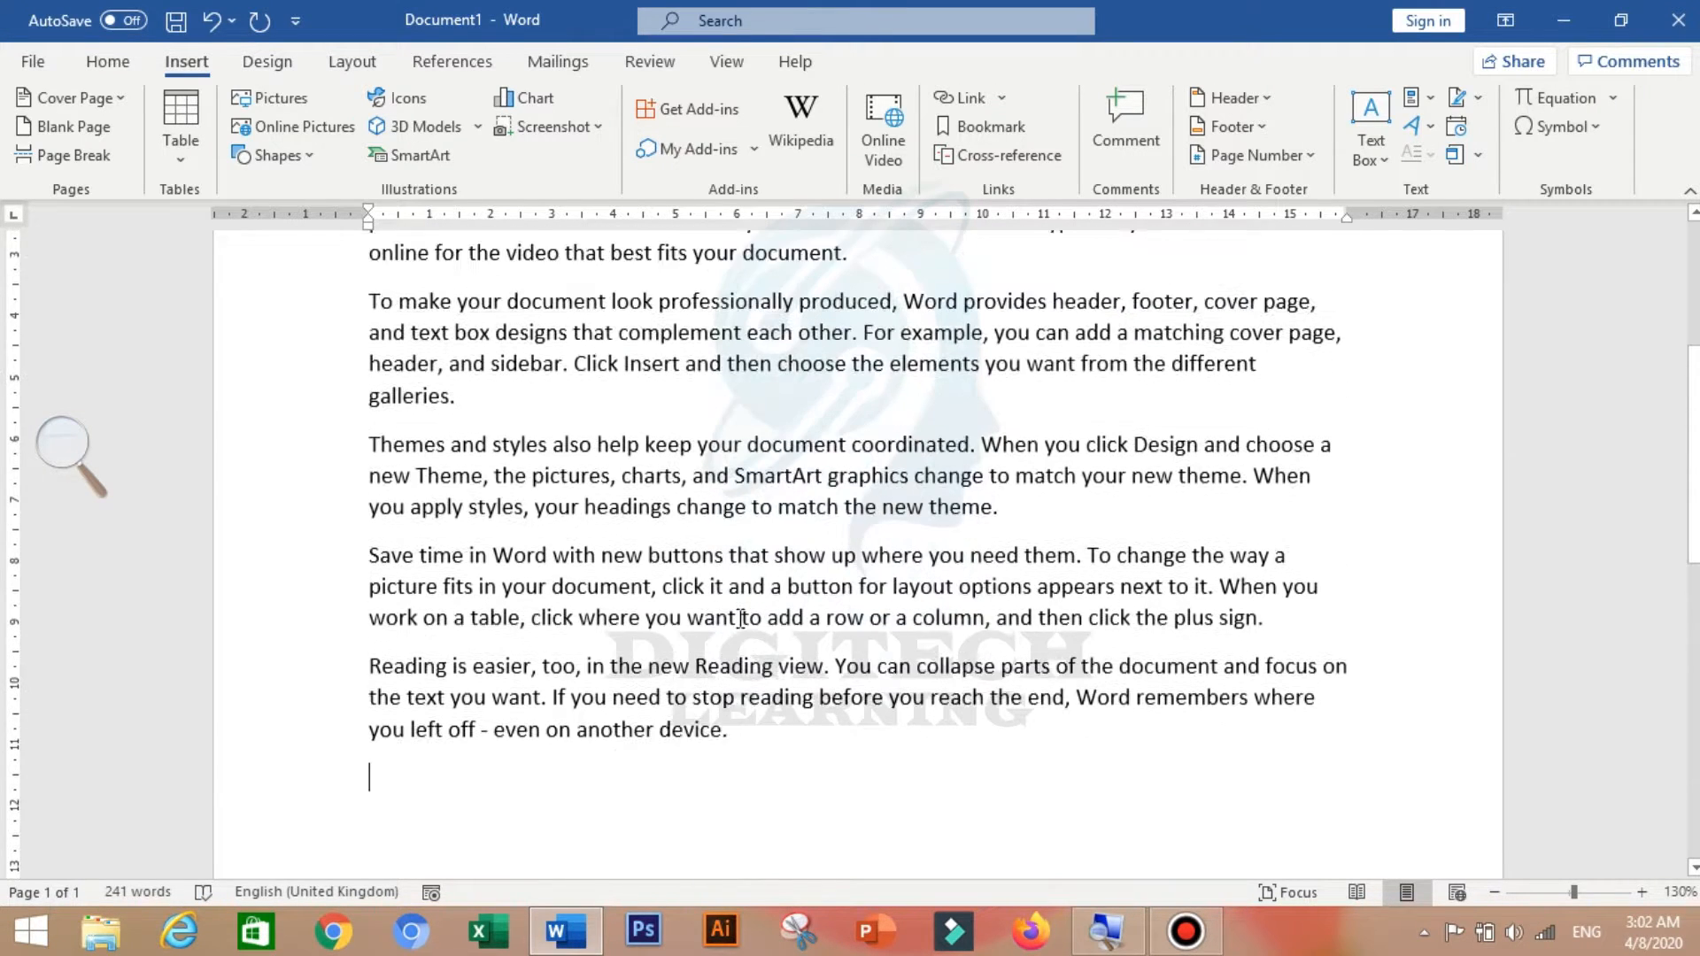
{"action": "left_click", "coordinate": [500, 416]}
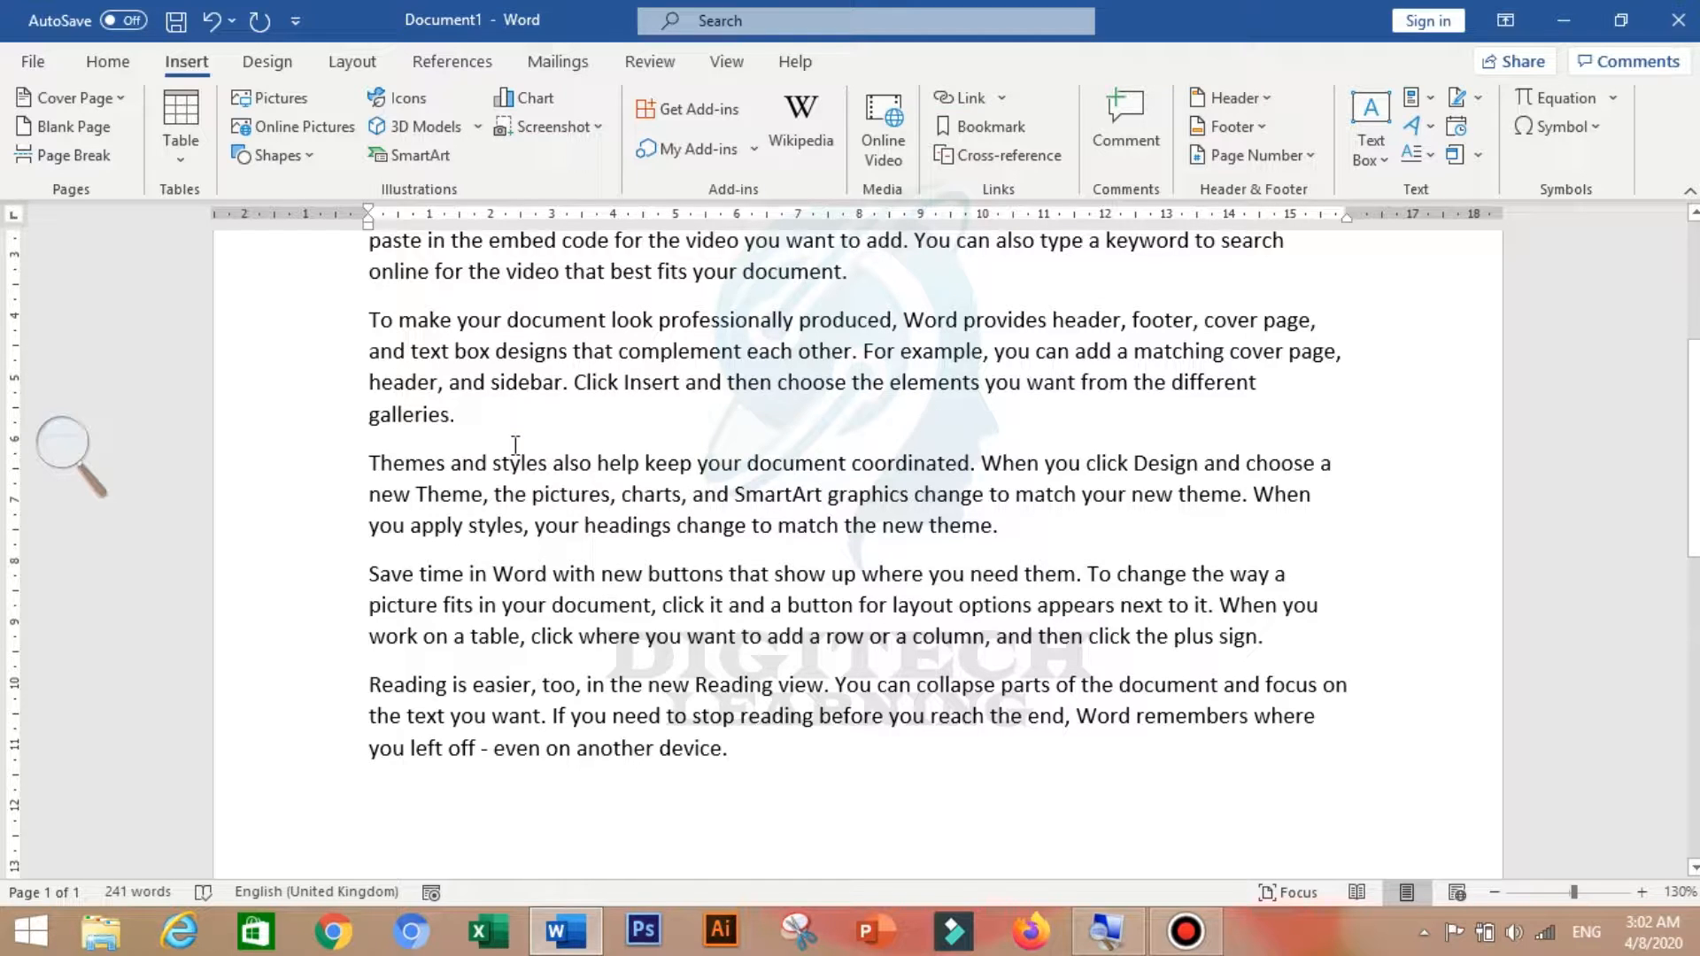
{"action": "scroll", "coordinate": [548, 548], "scroll_direction": "down", "scroll_amount": 3}
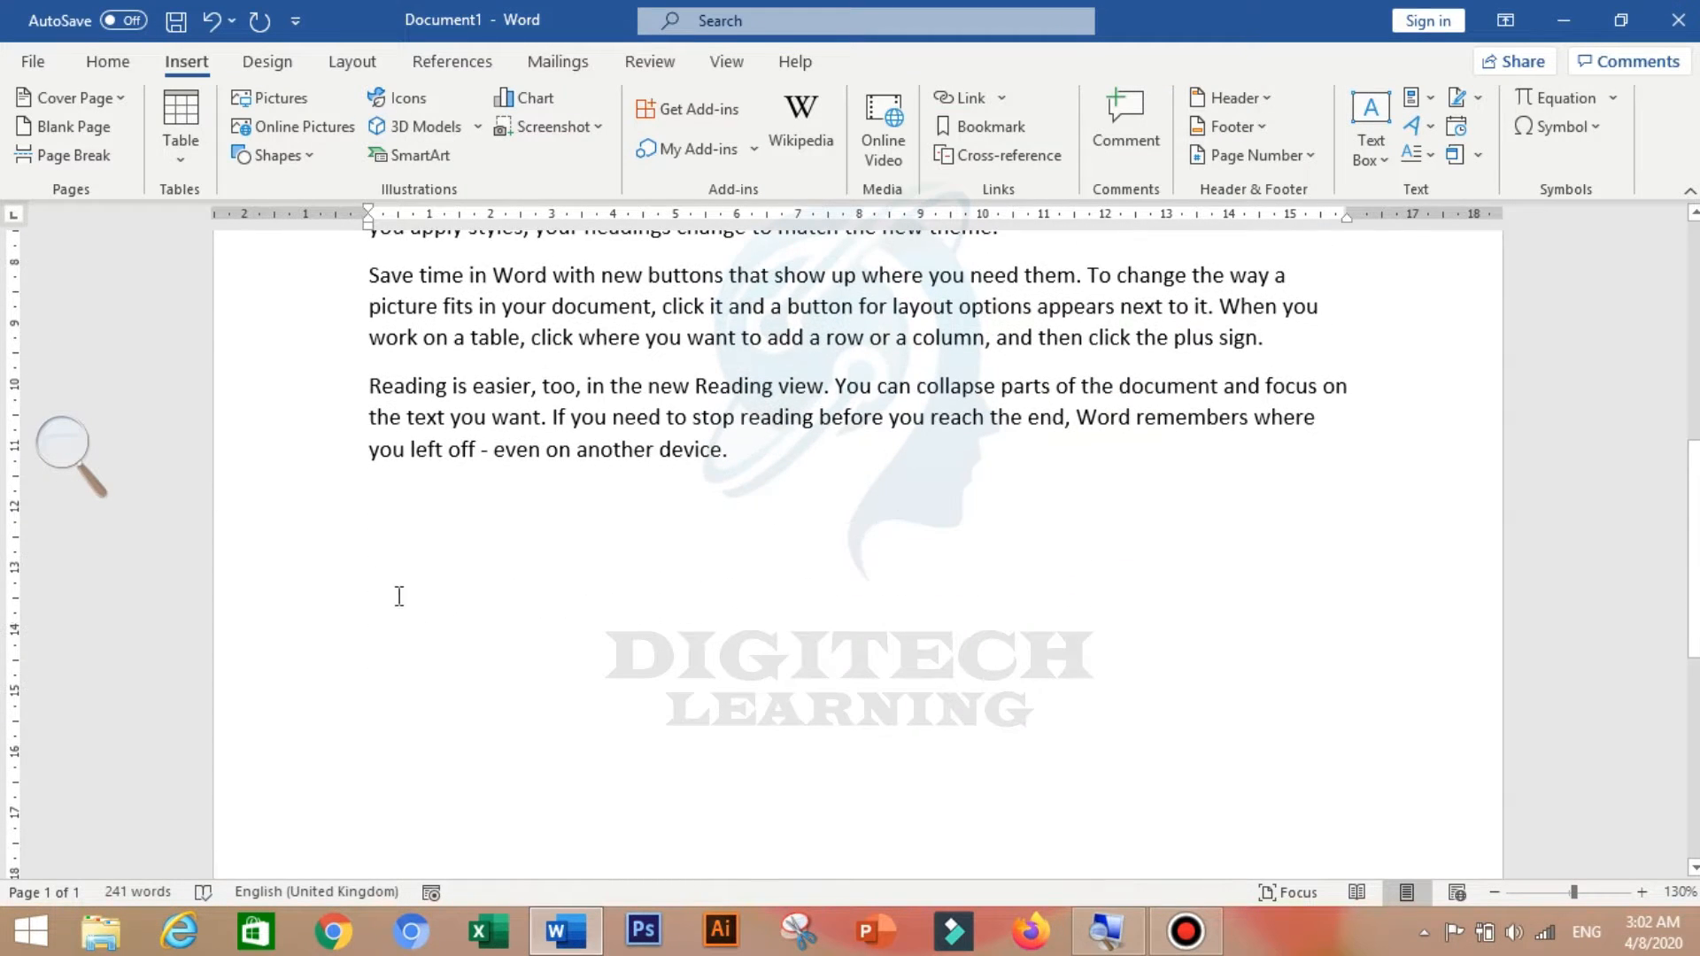
{"action": "scroll", "coordinate": [552, 543], "scroll_direction": "up", "scroll_amount": 5}
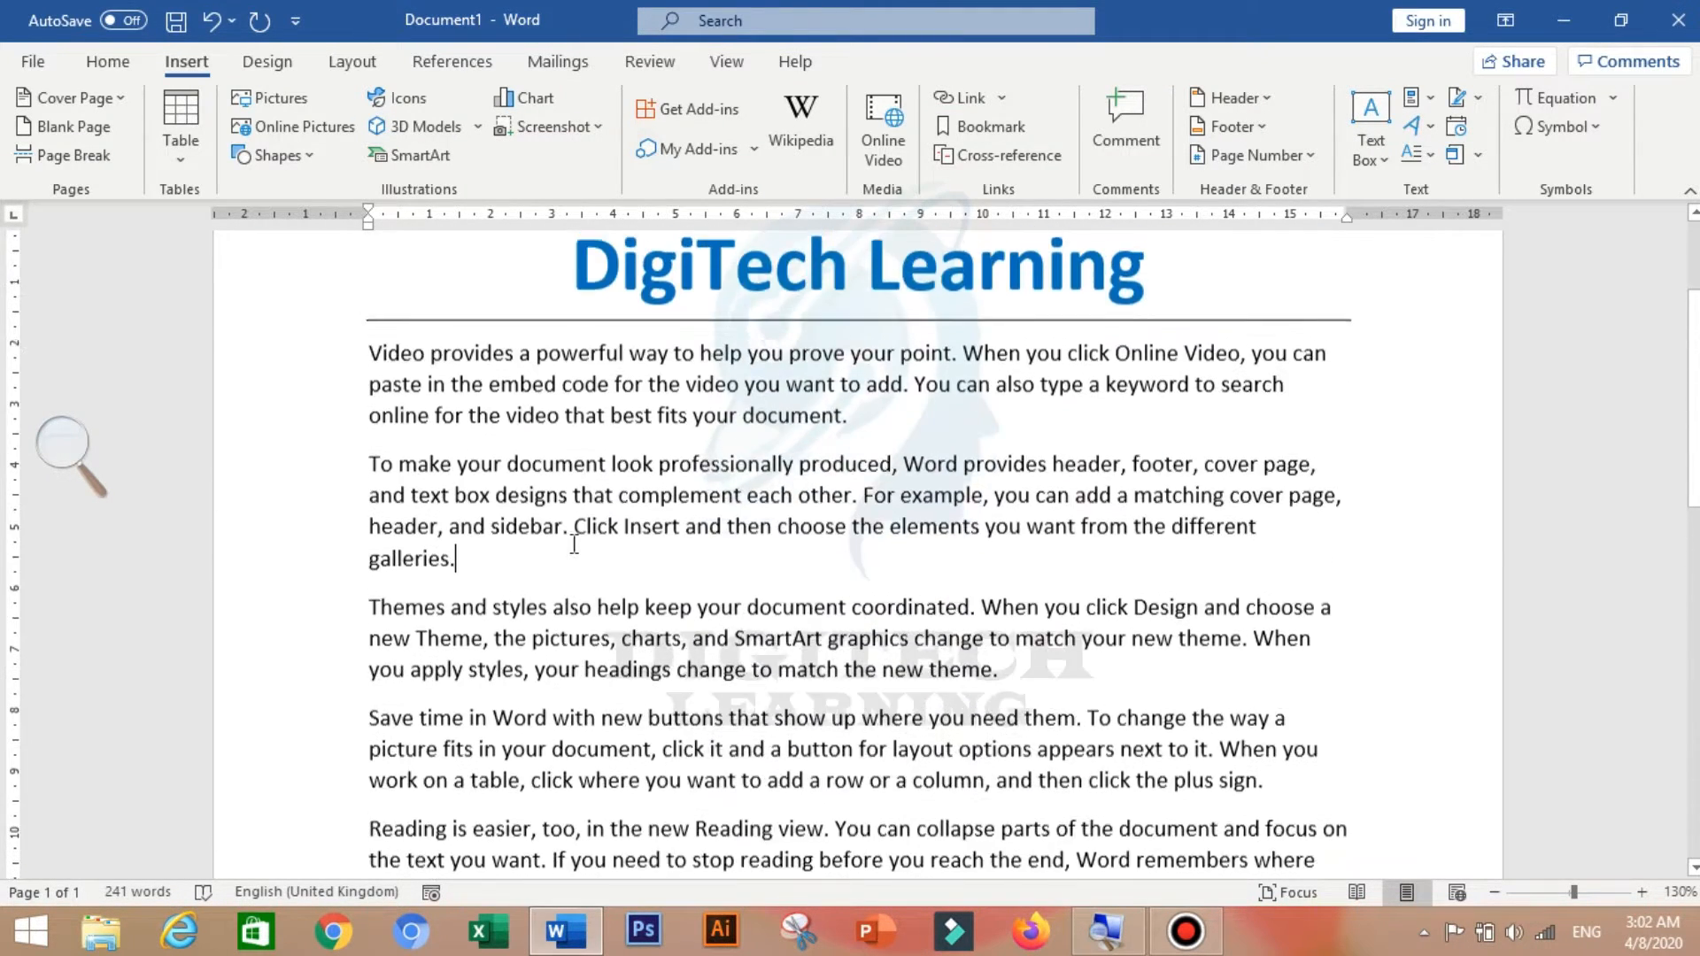
{"action": "scroll", "coordinate": [549, 505], "scroll_direction": "down", "scroll_amount": 2}
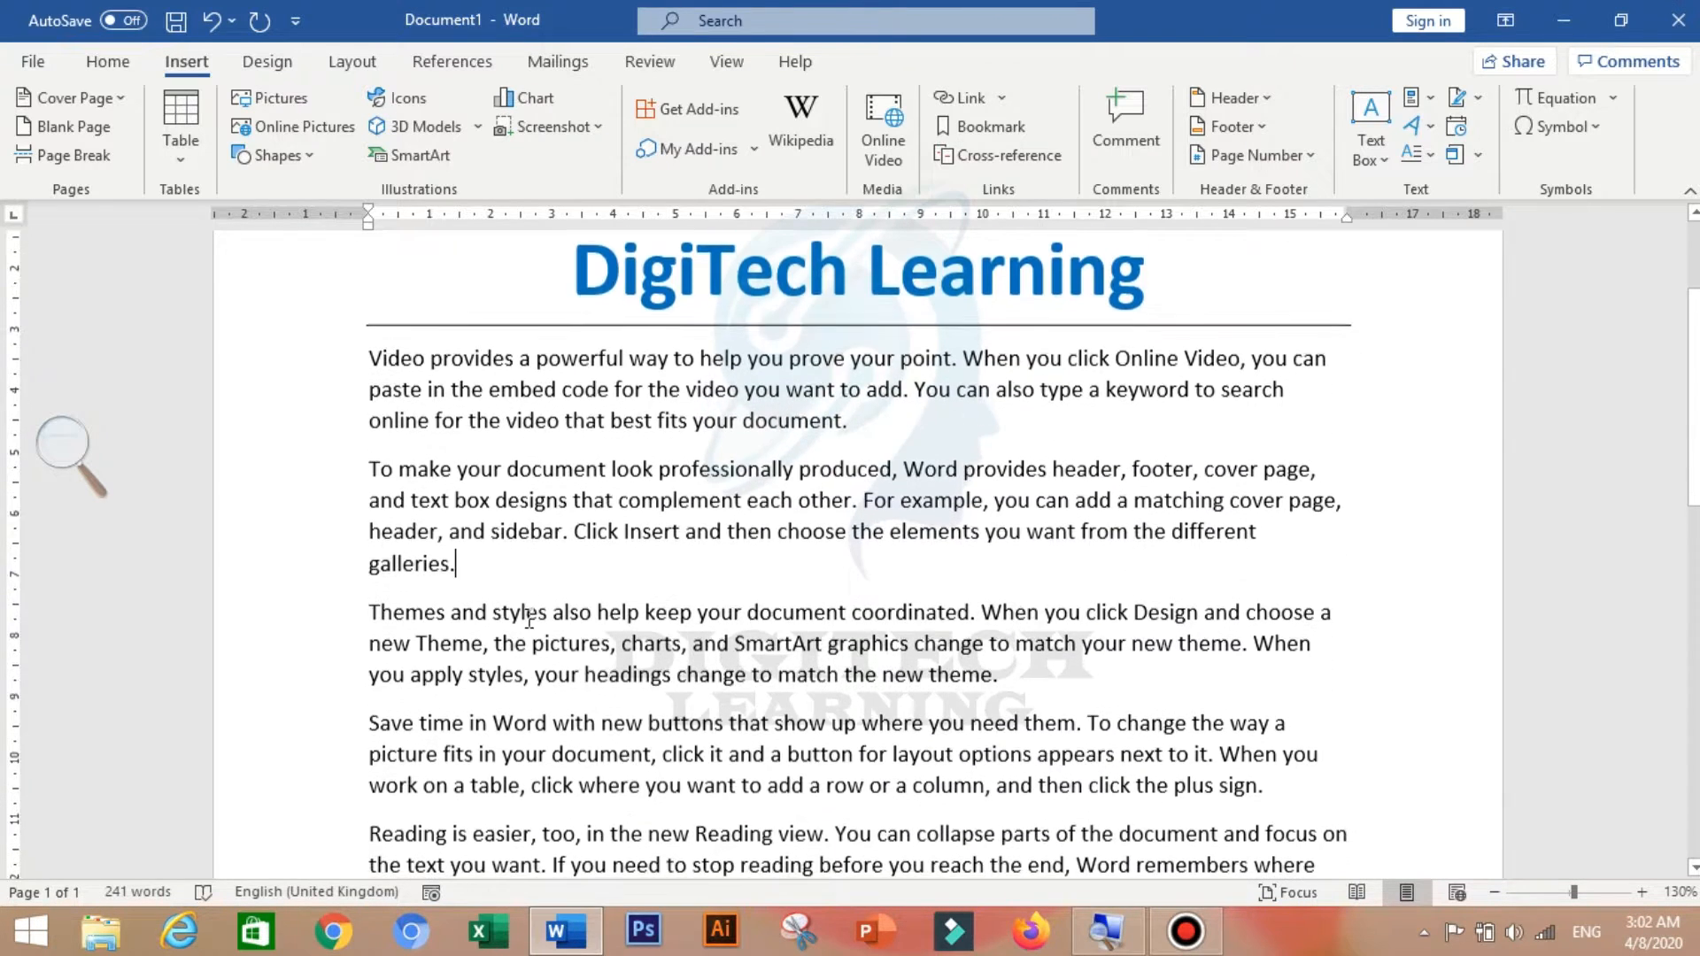
Insert the picture images.jpg at the end of the second body paragraph, after "galleries.".
{"action": "left_click", "coordinate": [480, 415]}
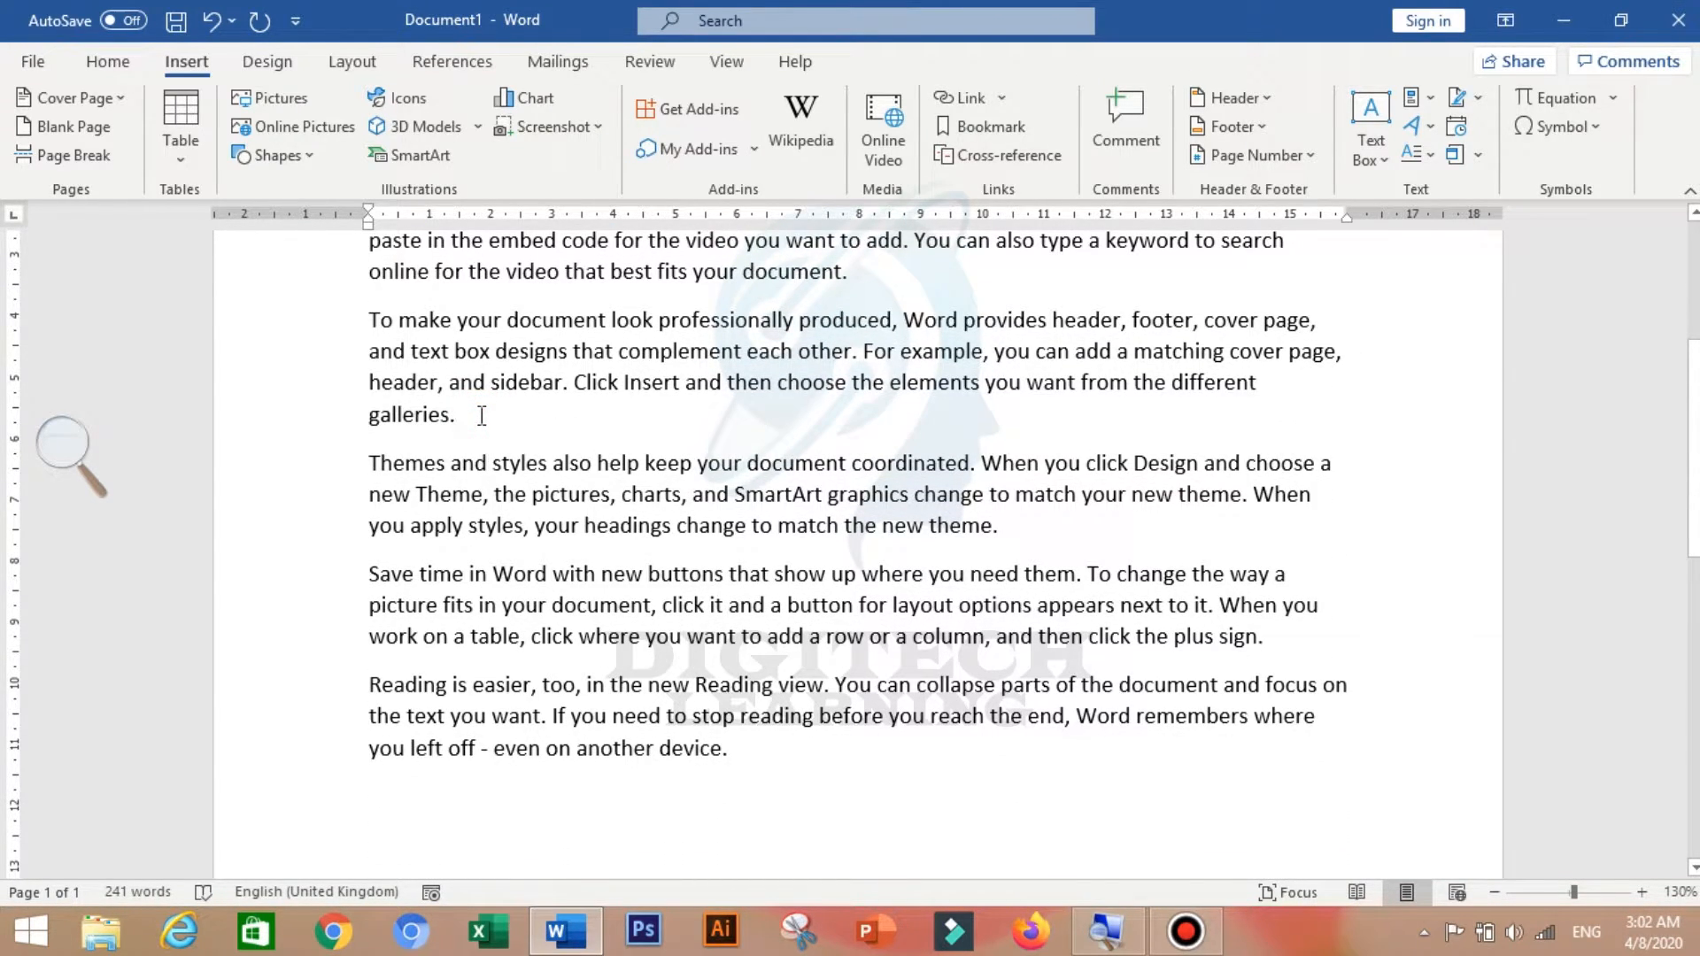
{"action": "left_click", "coordinate": [470, 420]}
{"action": "left_click", "coordinate": [479, 417]}
{"action": "left_click", "coordinate": [283, 102]}
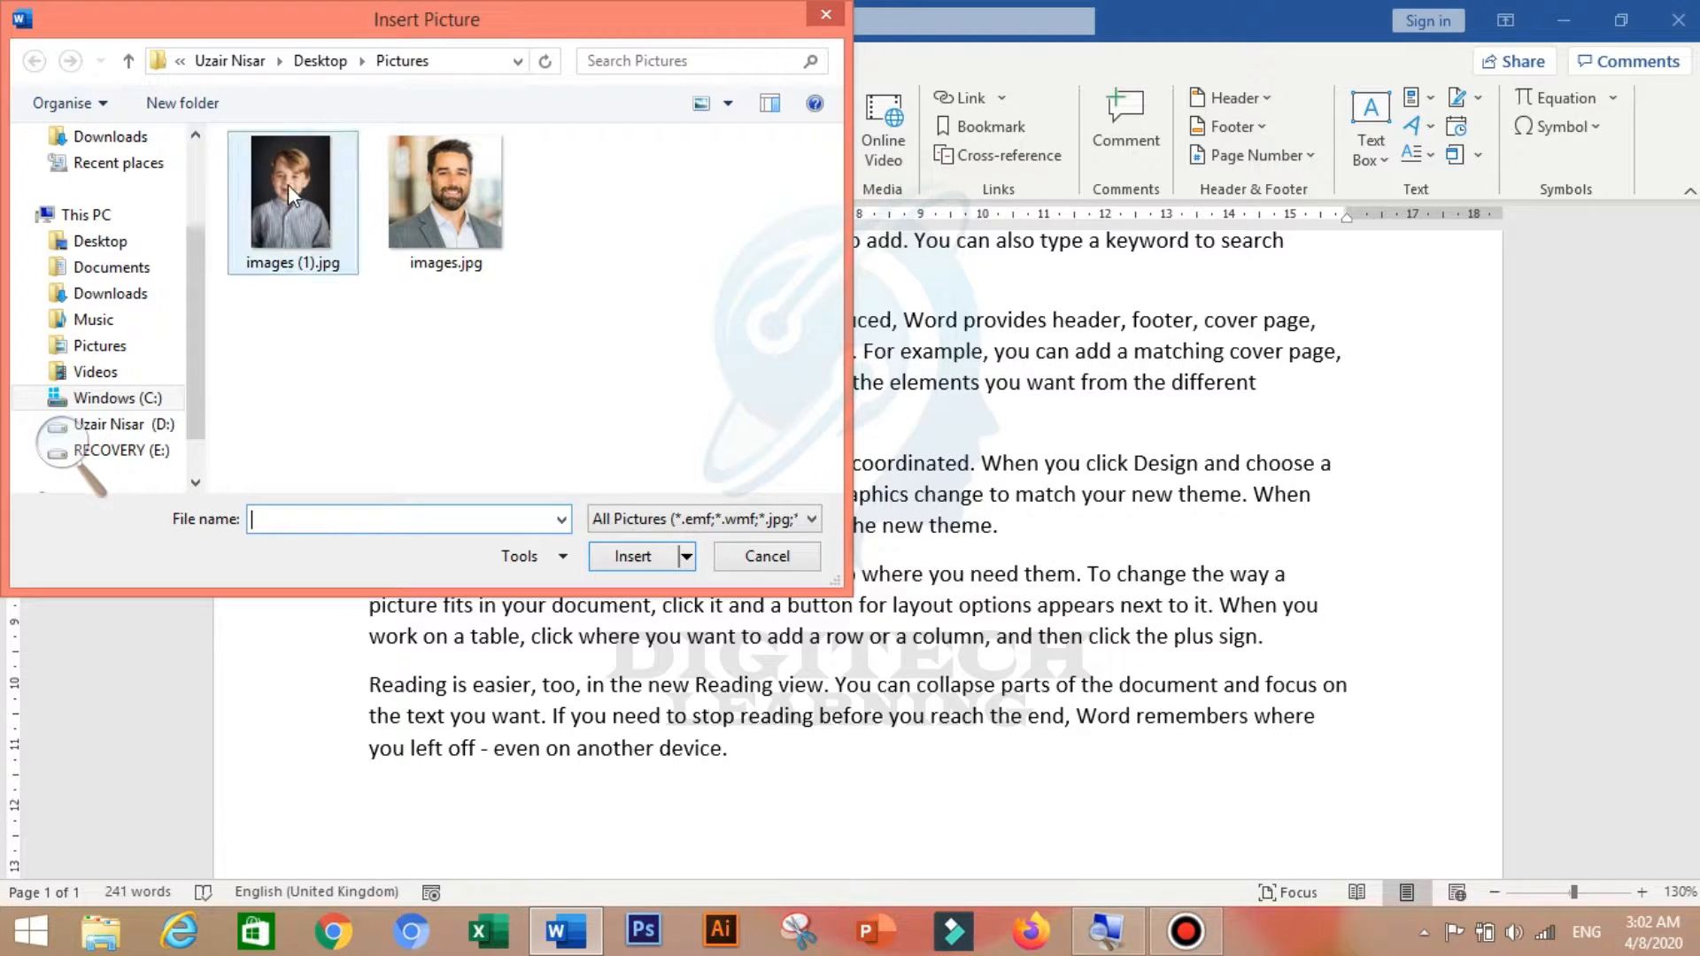
{"action": "left_click", "coordinate": [470, 204]}
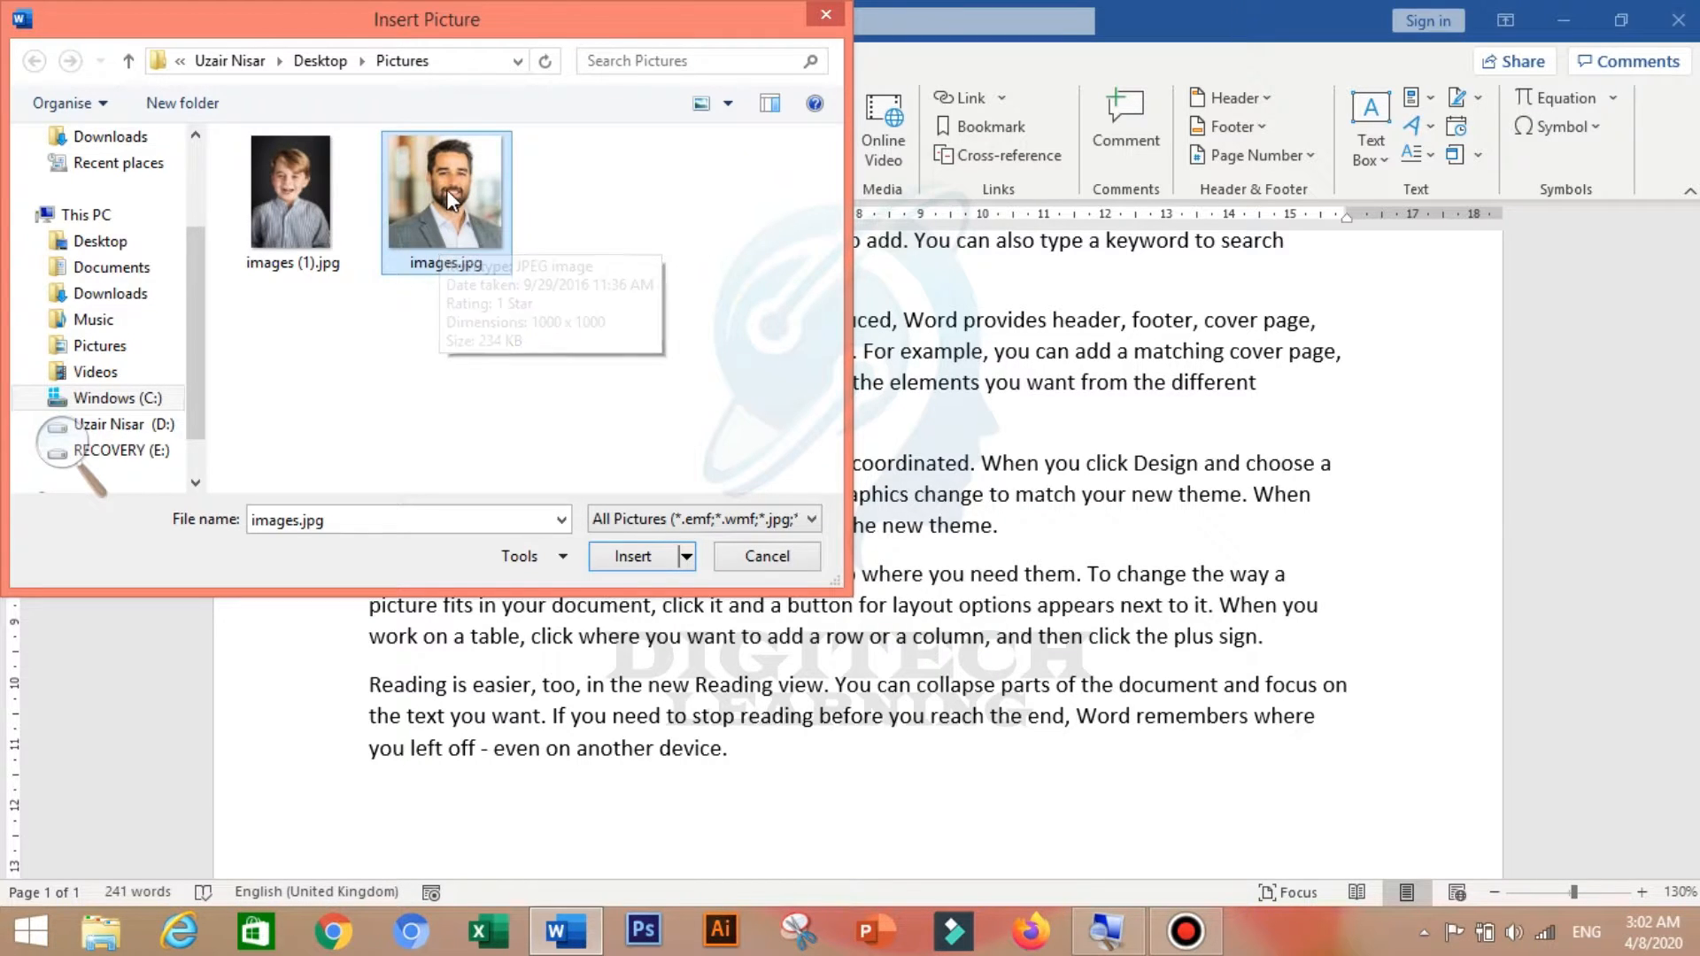
{"action": "left_click", "coordinate": [625, 563]}
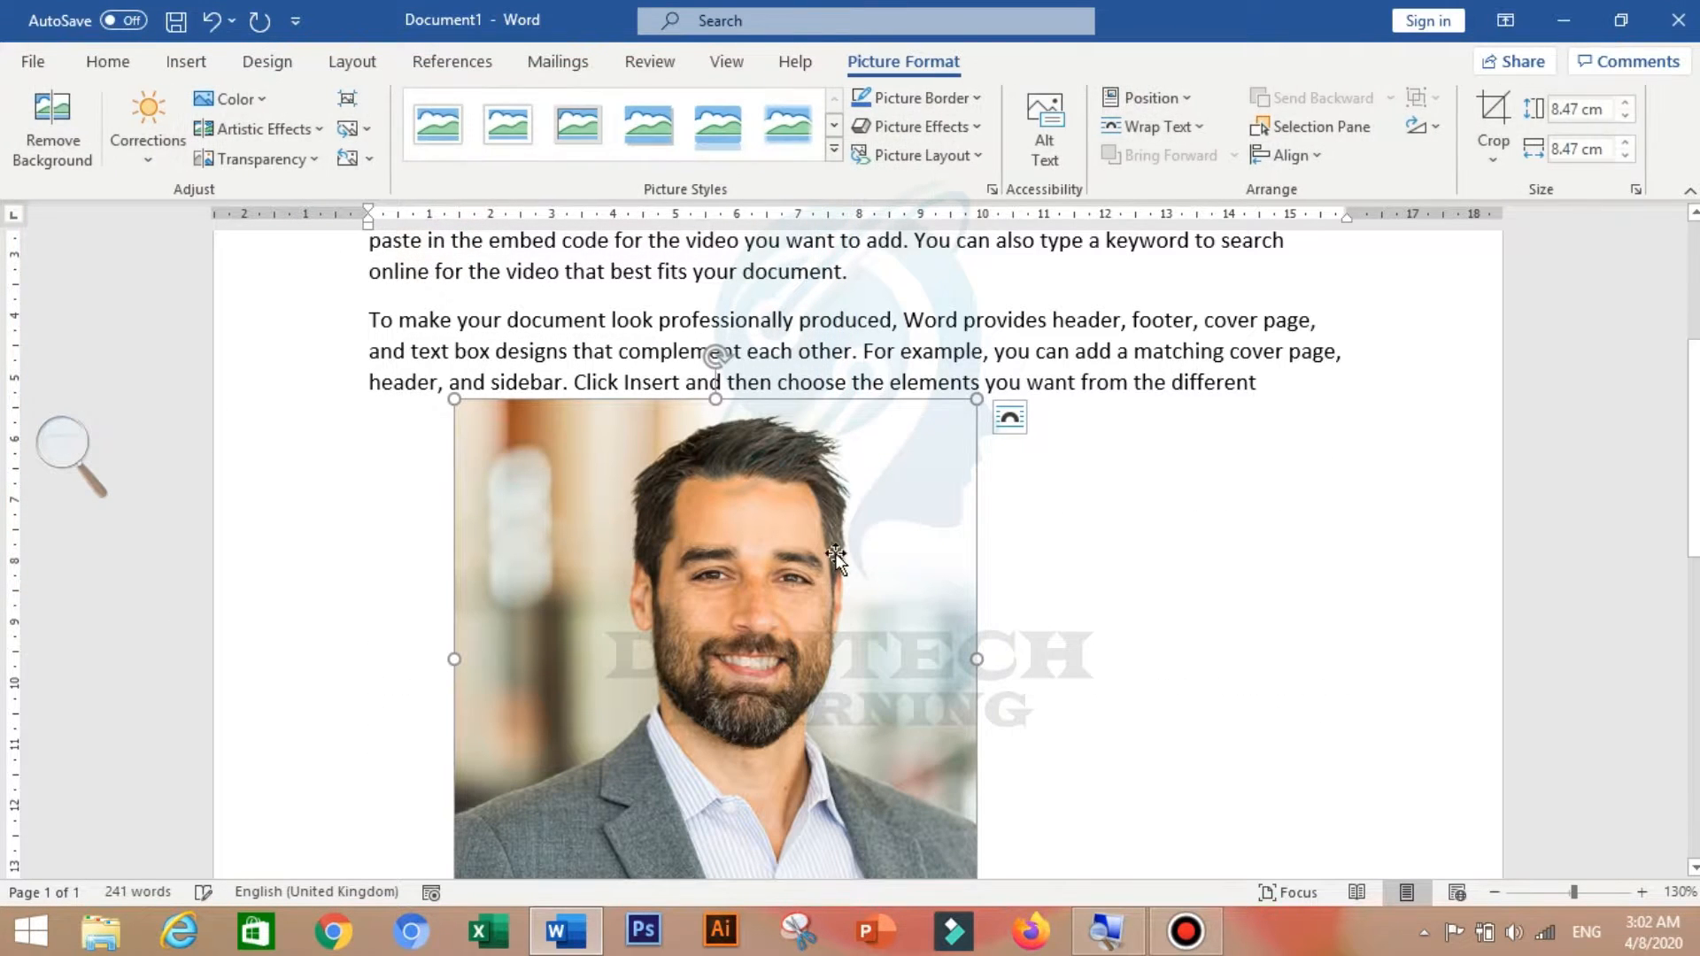
{"action": "scroll", "coordinate": [873, 578], "scroll_direction": "down", "scroll_amount": 2}
{"action": "scroll", "coordinate": [873, 577], "scroll_direction": "up", "scroll_amount": 1}
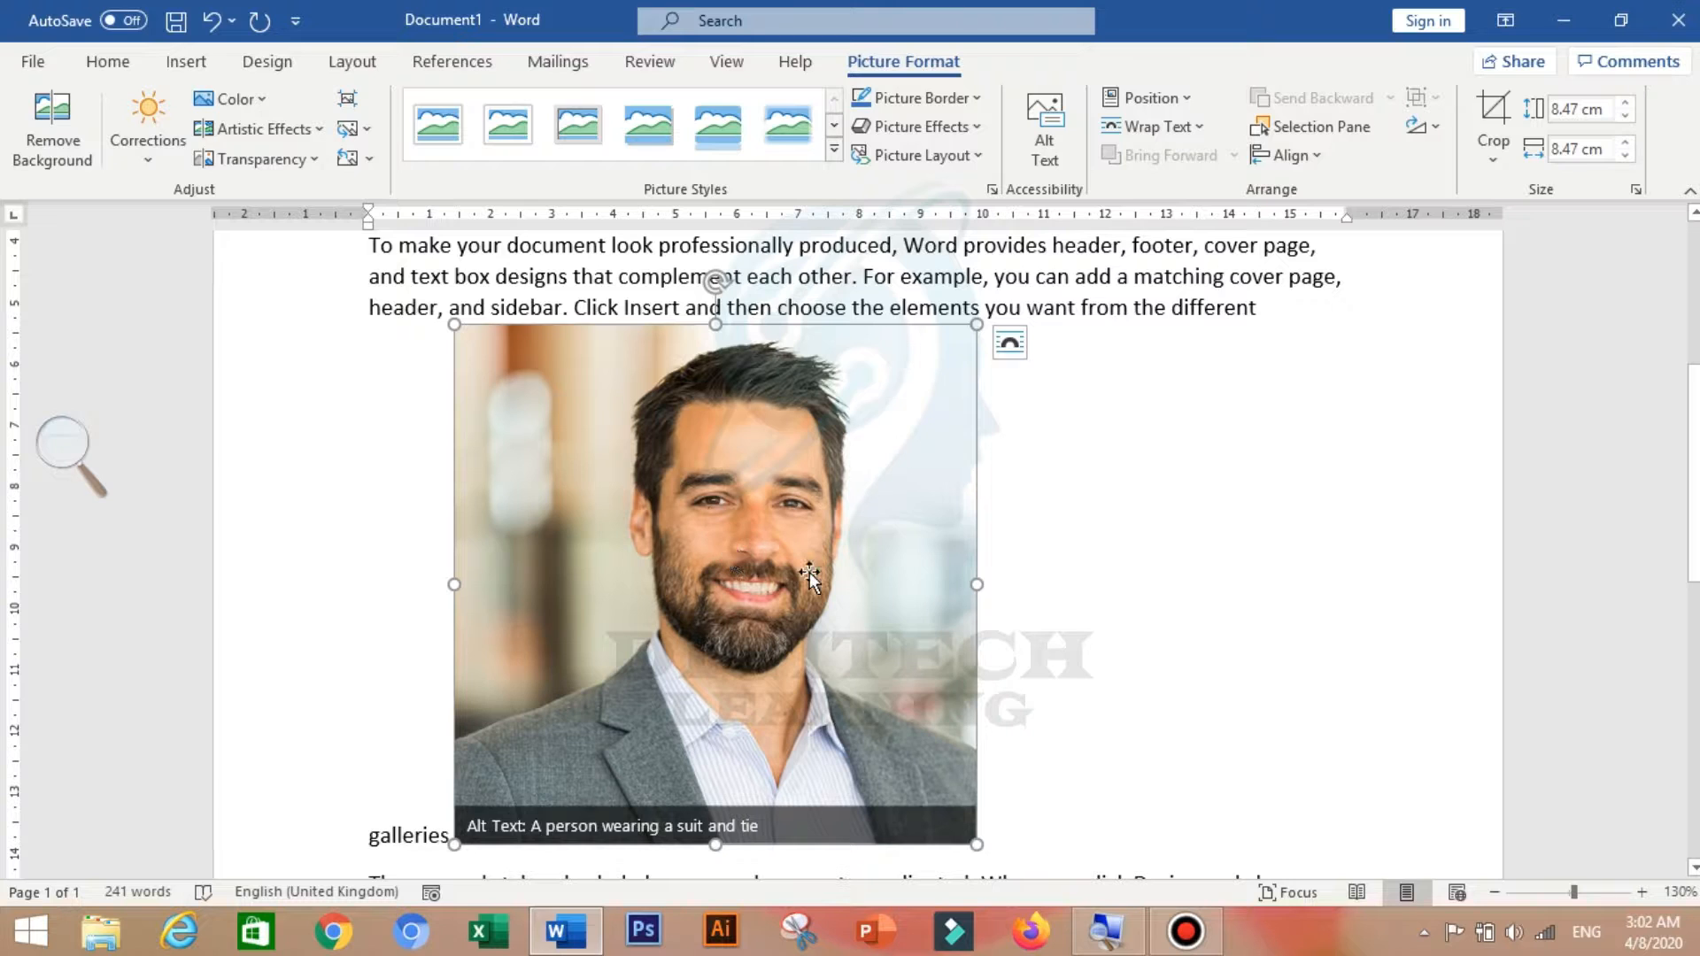
{"action": "left_click", "coordinate": [1038, 564]}
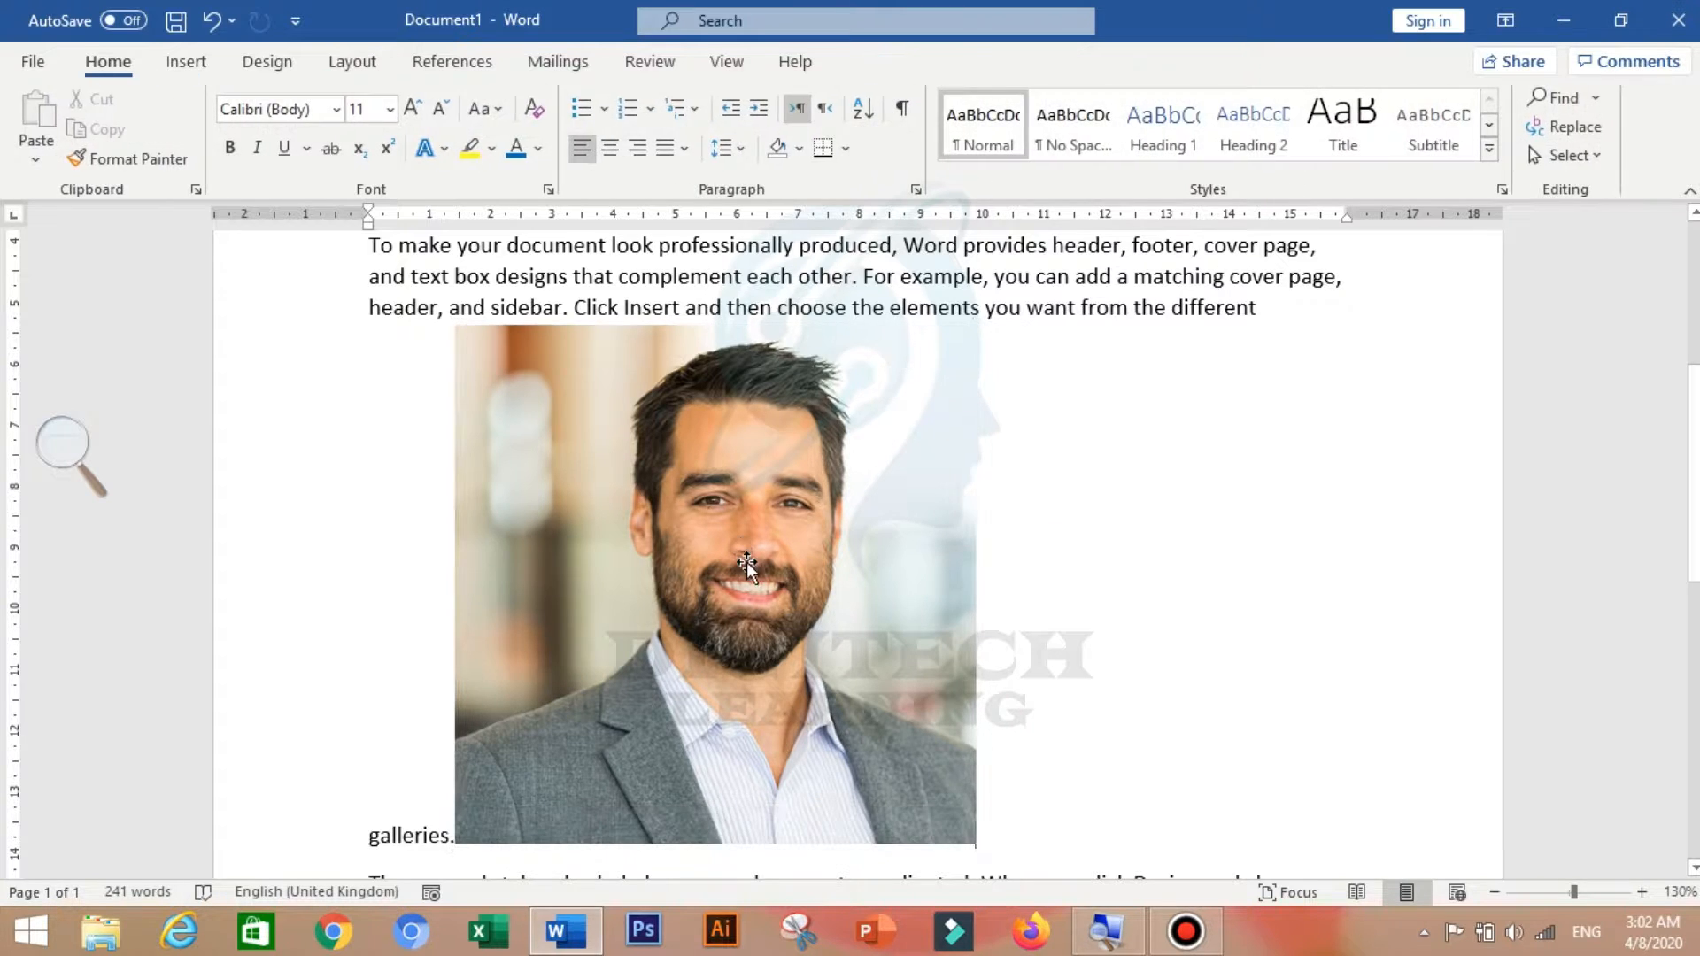
{"action": "left_click", "coordinate": [755, 614]}
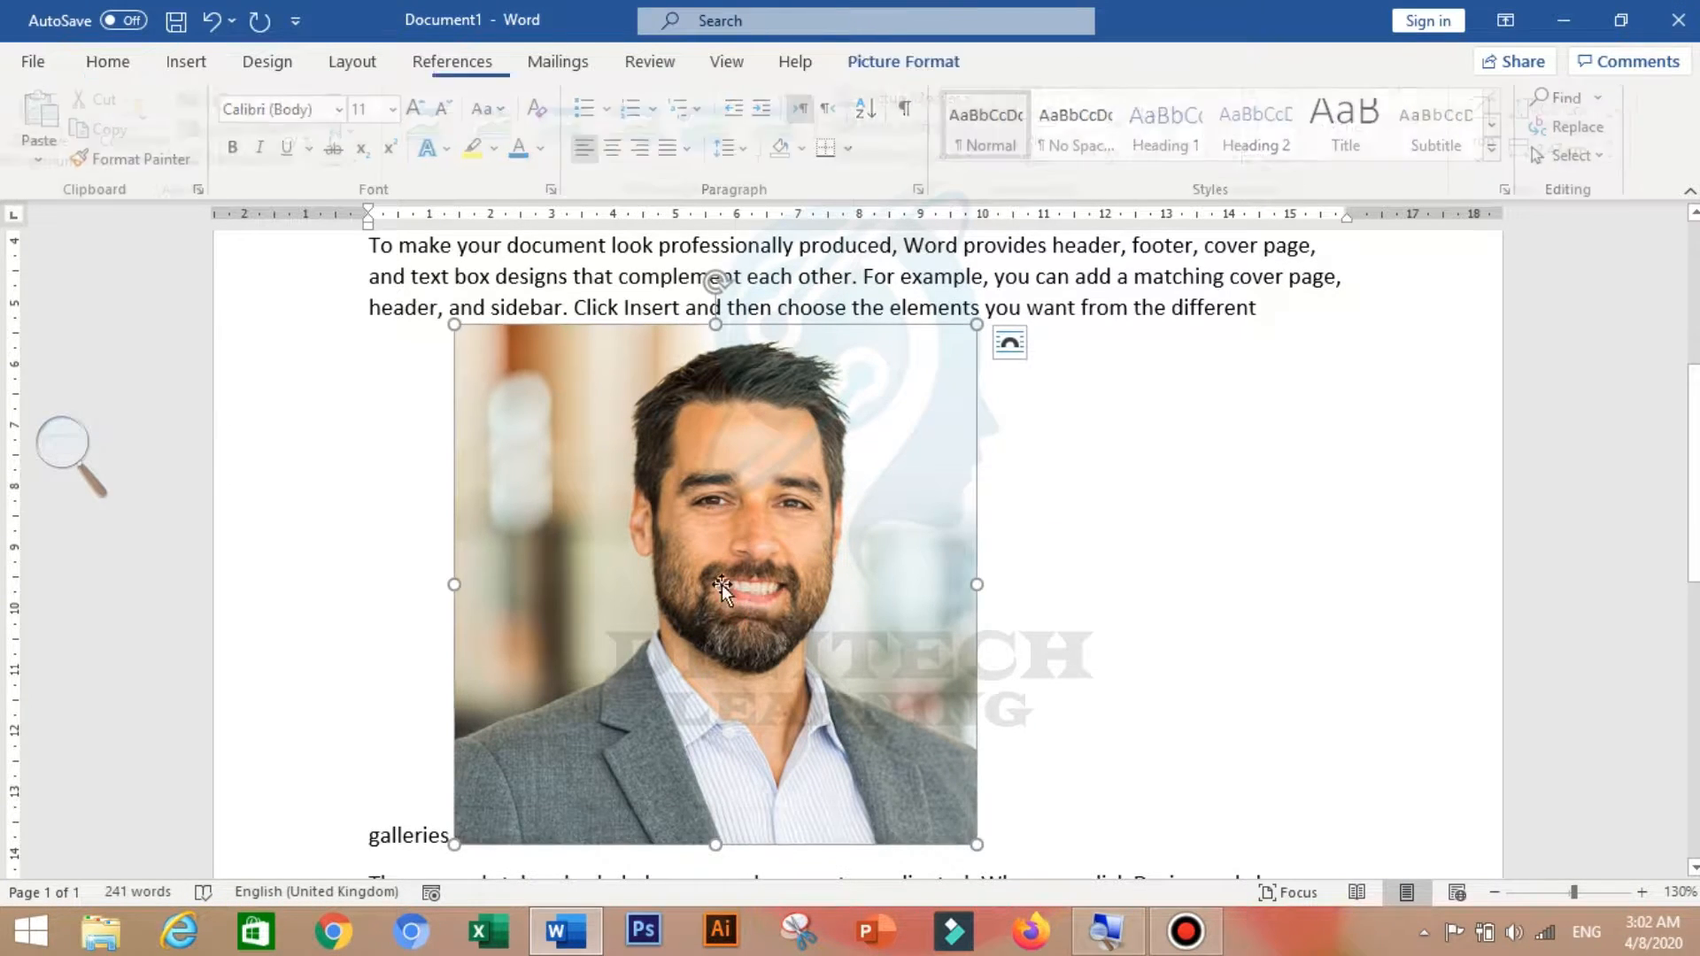
{"action": "left_click", "coordinate": [888, 67]}
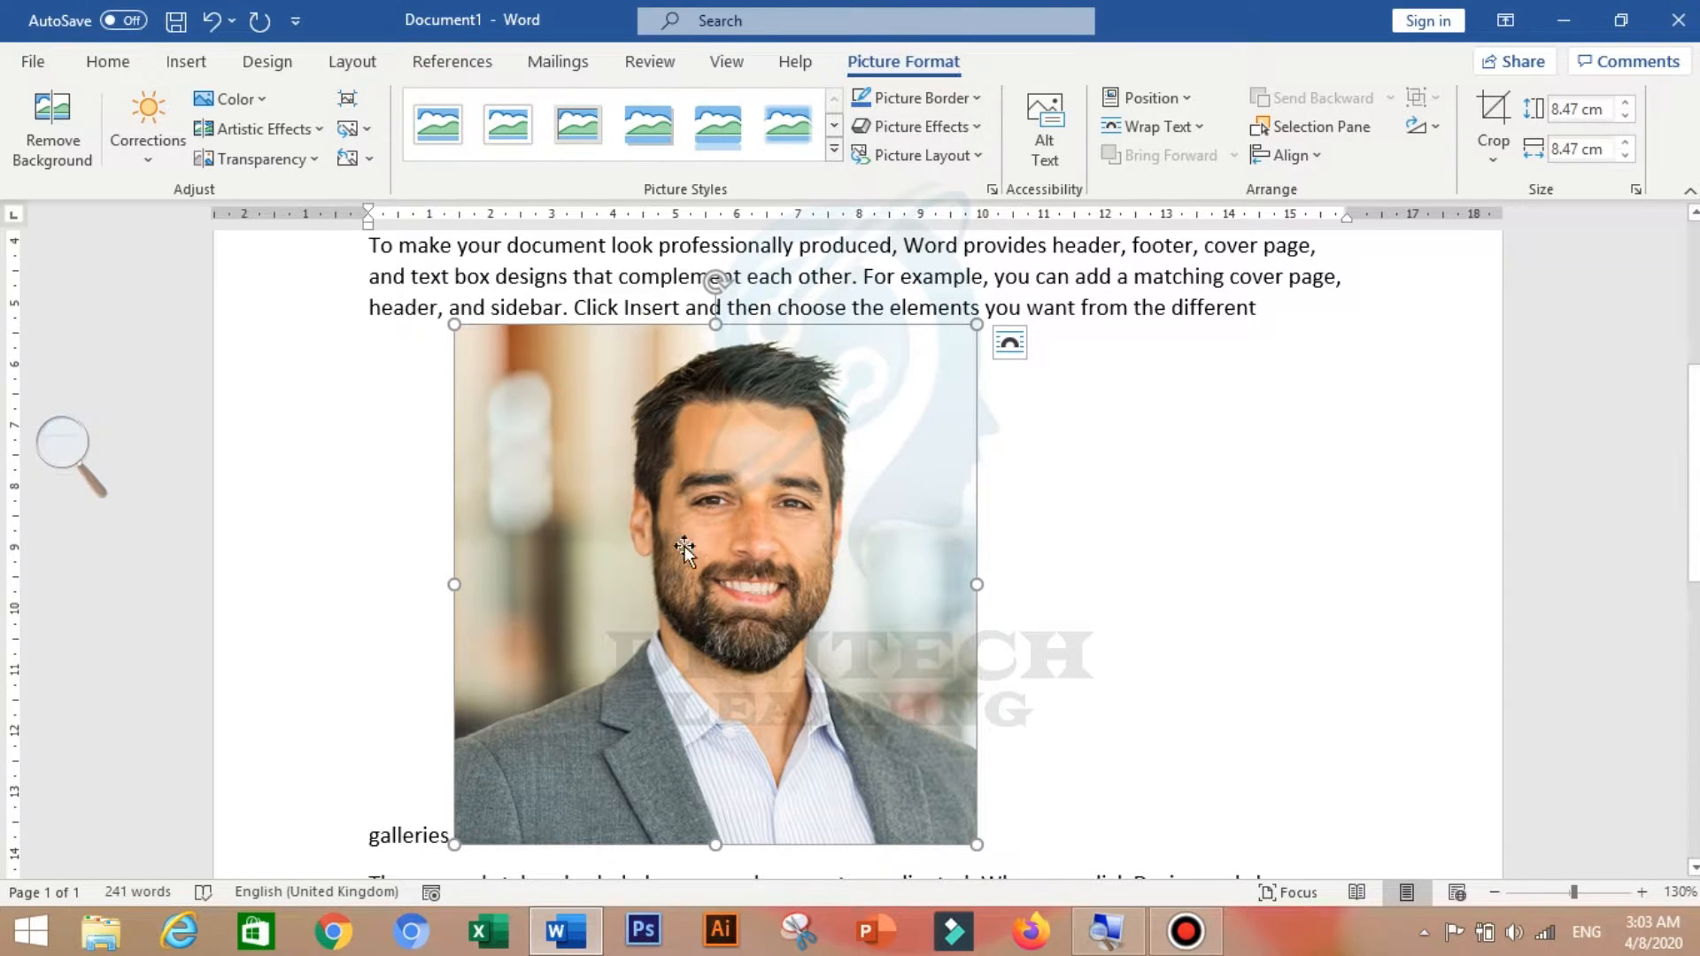
{"action": "left_click", "coordinate": [1310, 551]}
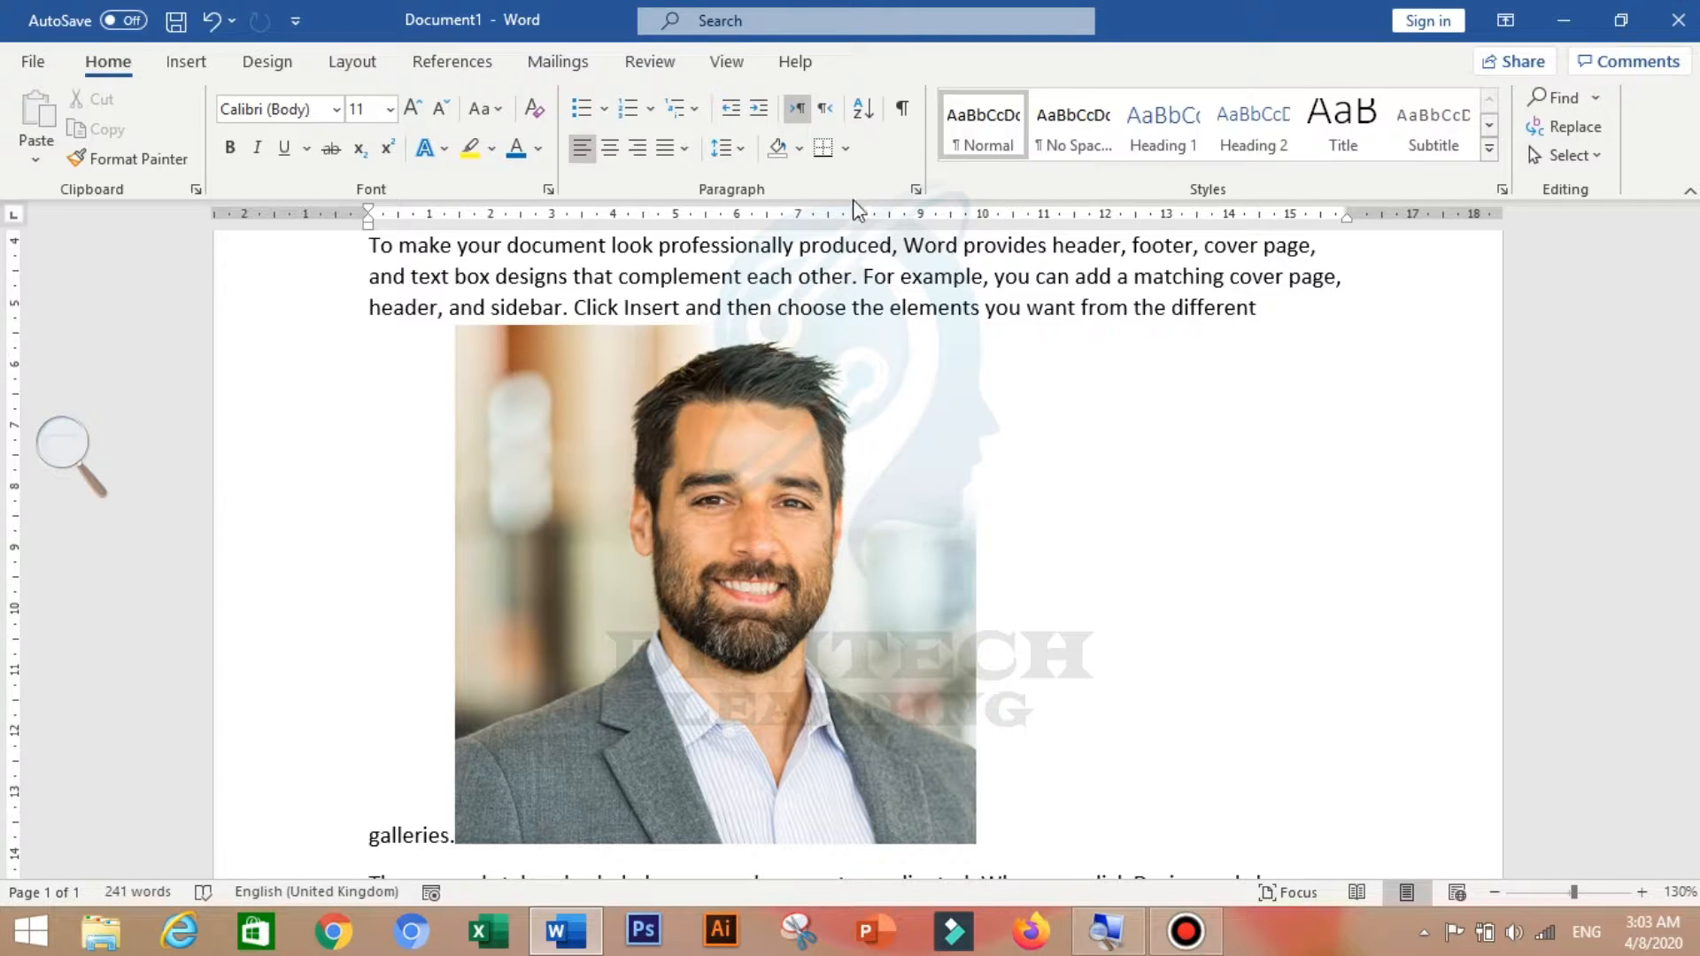
Start background removal on the inserted picture and mark the man's jacket, shirt and top of the hair as areas to keep.
{"action": "left_click", "coordinate": [678, 530]}
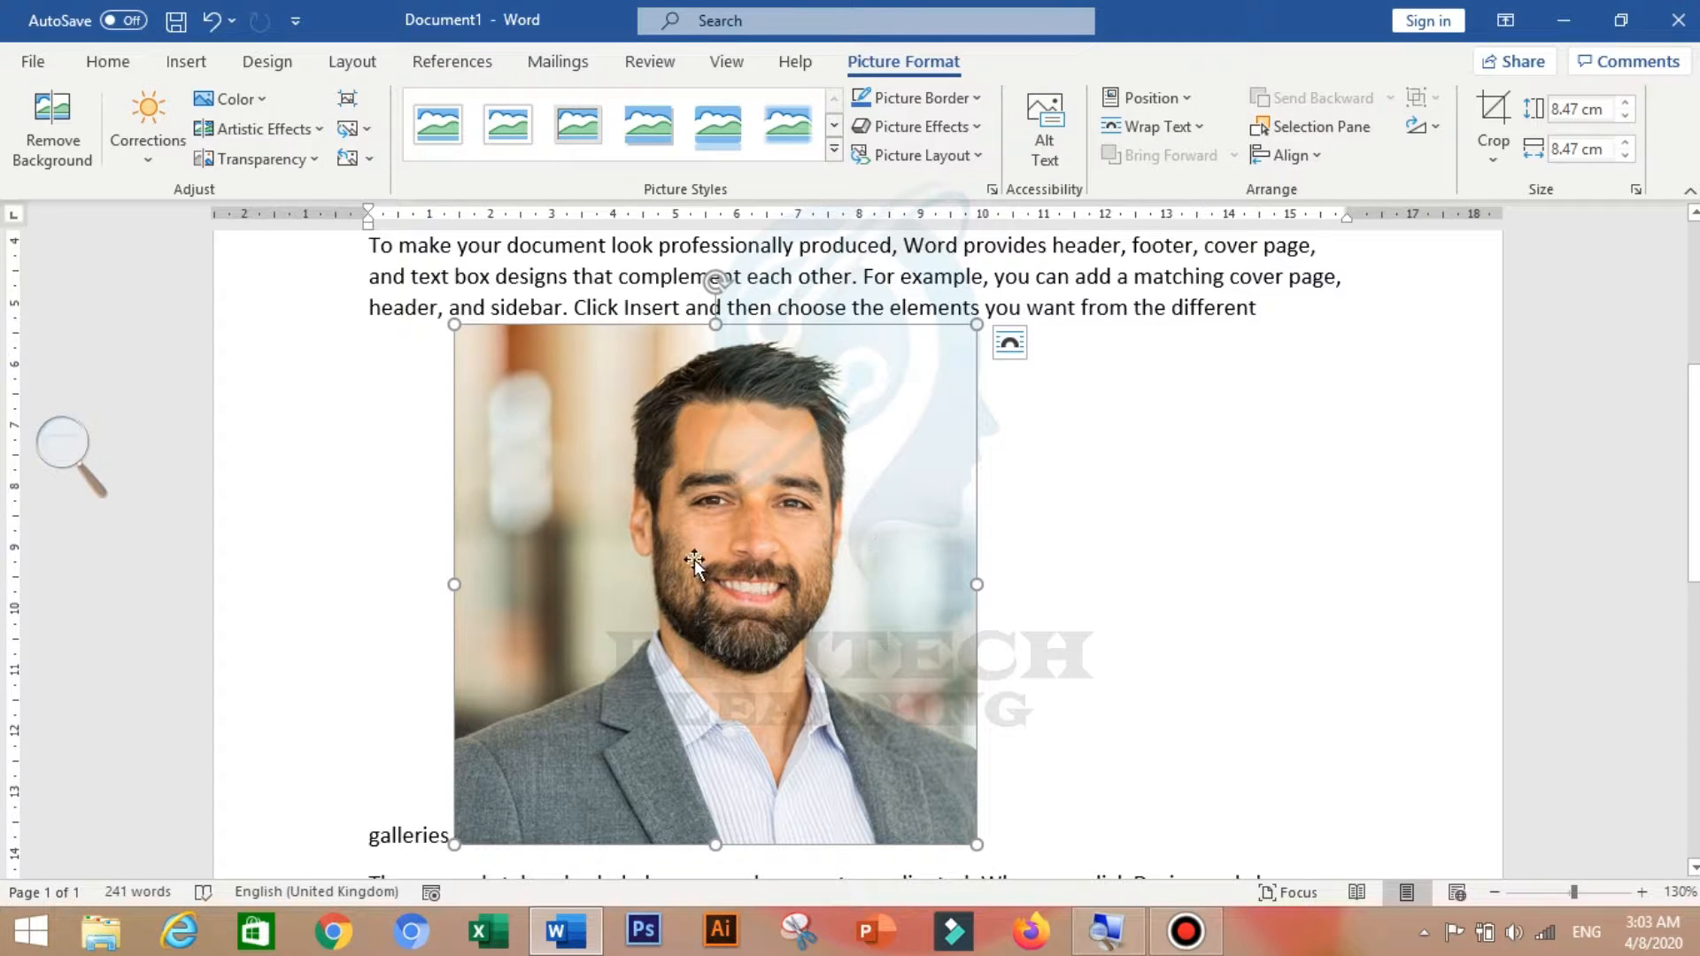
{"action": "left_click", "coordinate": [60, 143]}
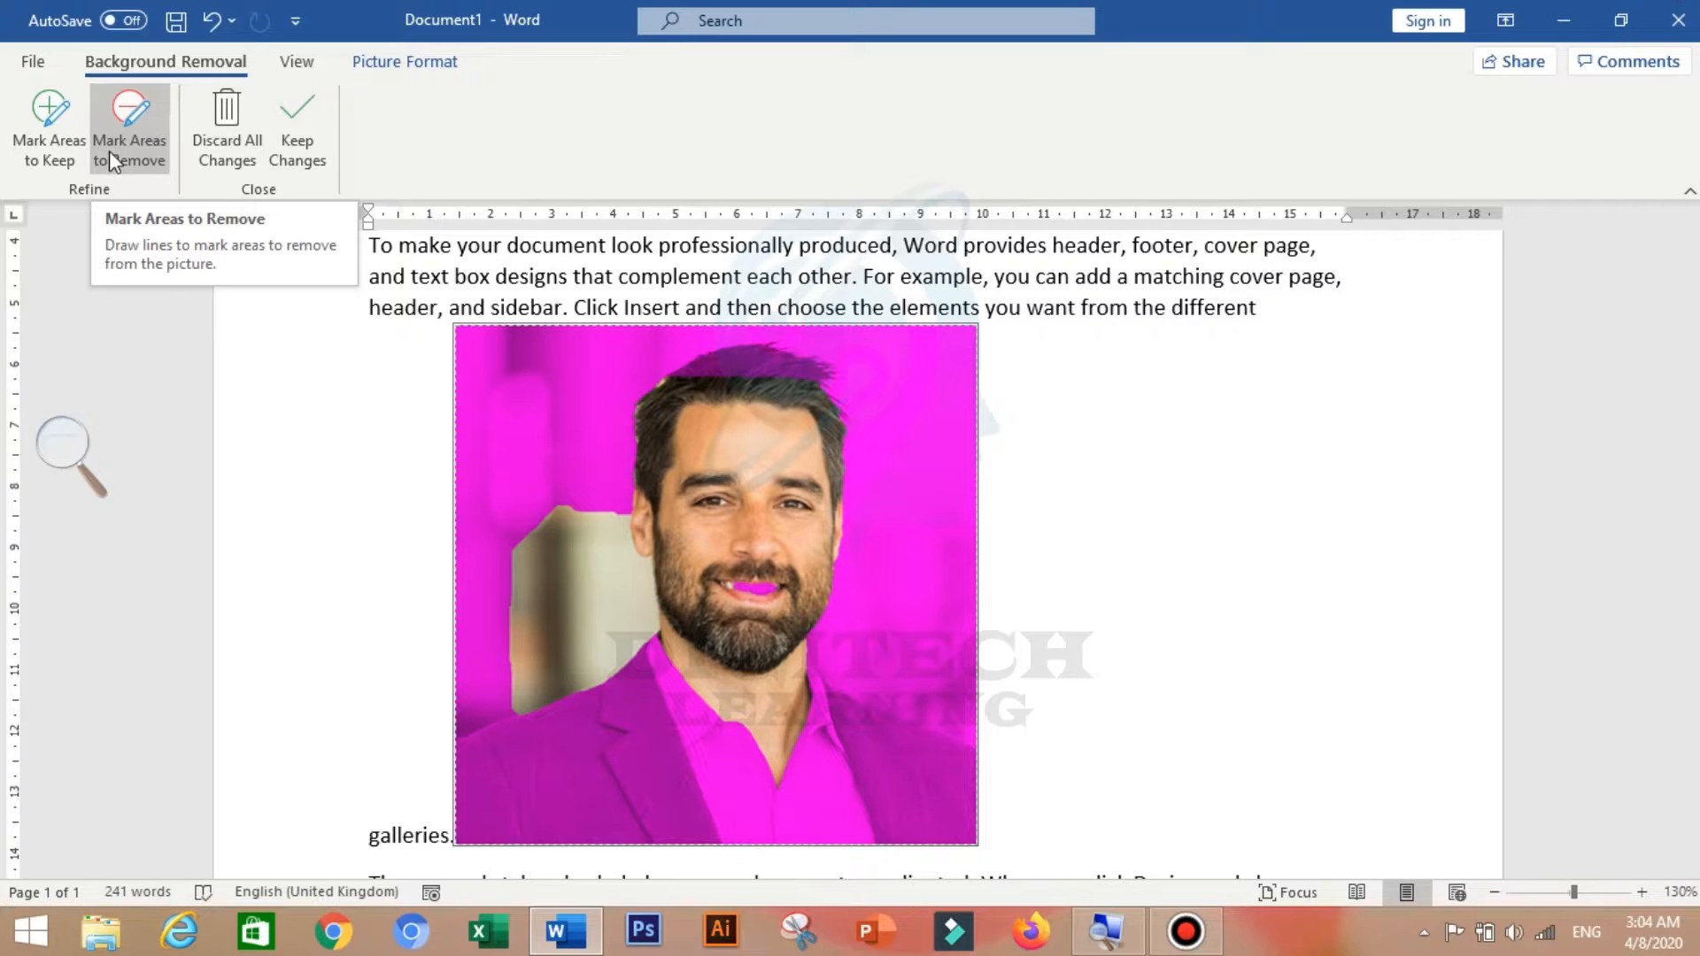
{"action": "left_click", "coordinate": [44, 115]}
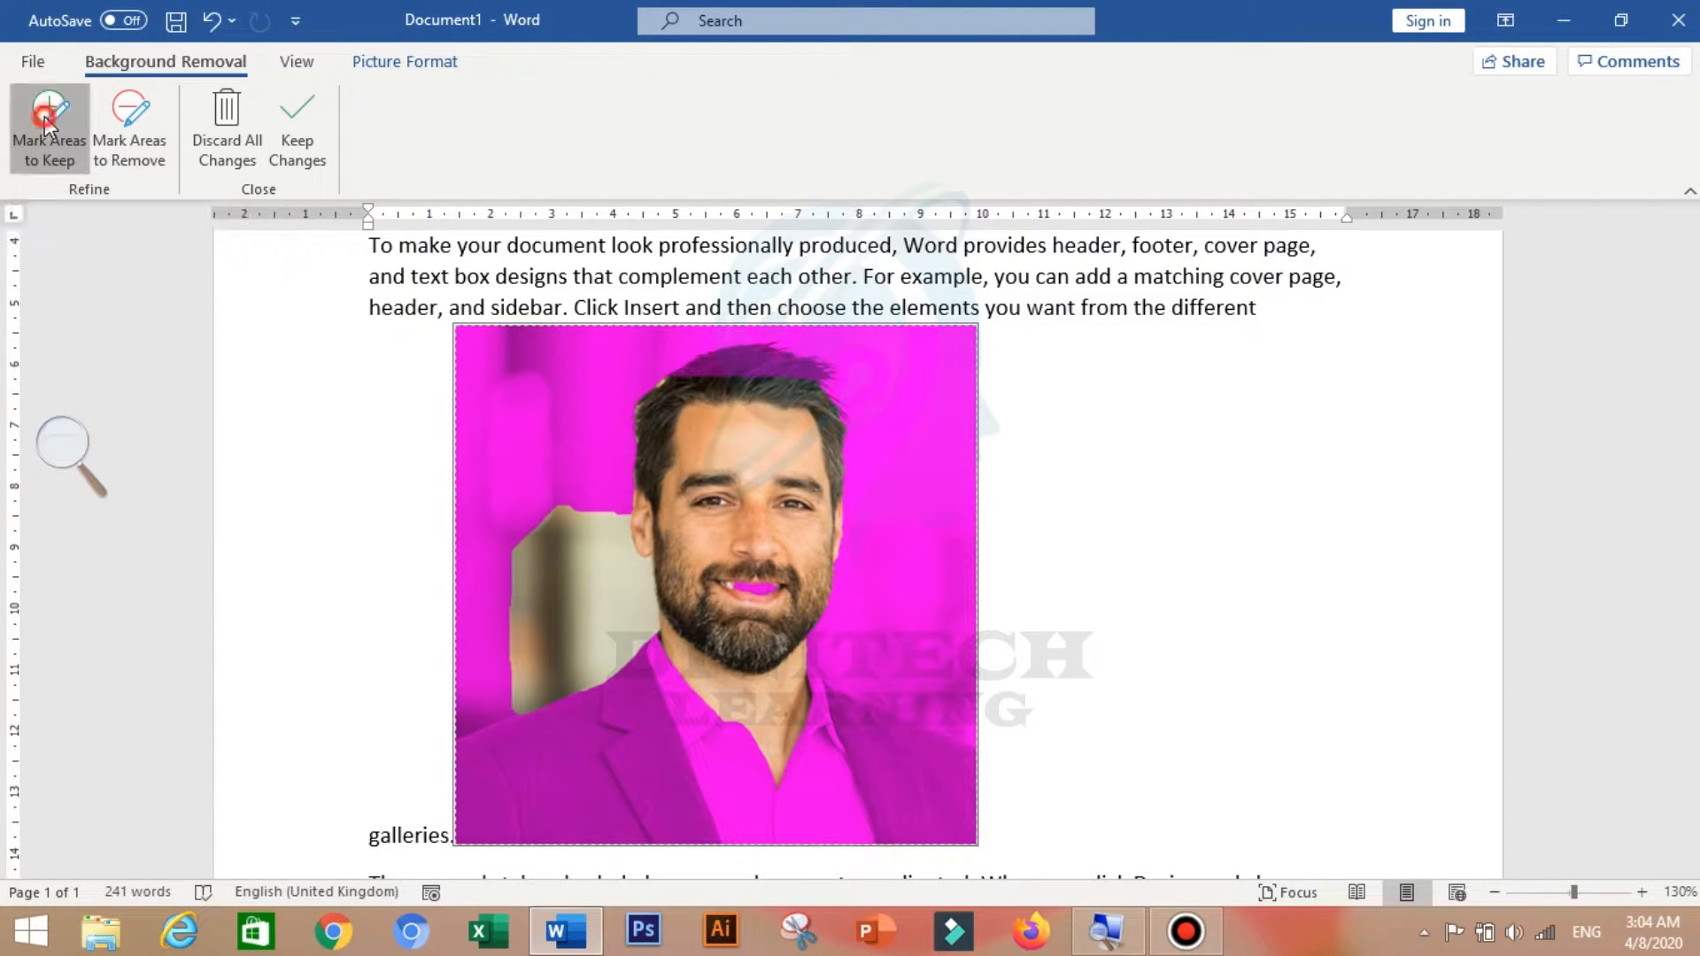
{"action": "left_click_drag", "start_coordinate": [467, 754], "coordinate": [630, 701]}
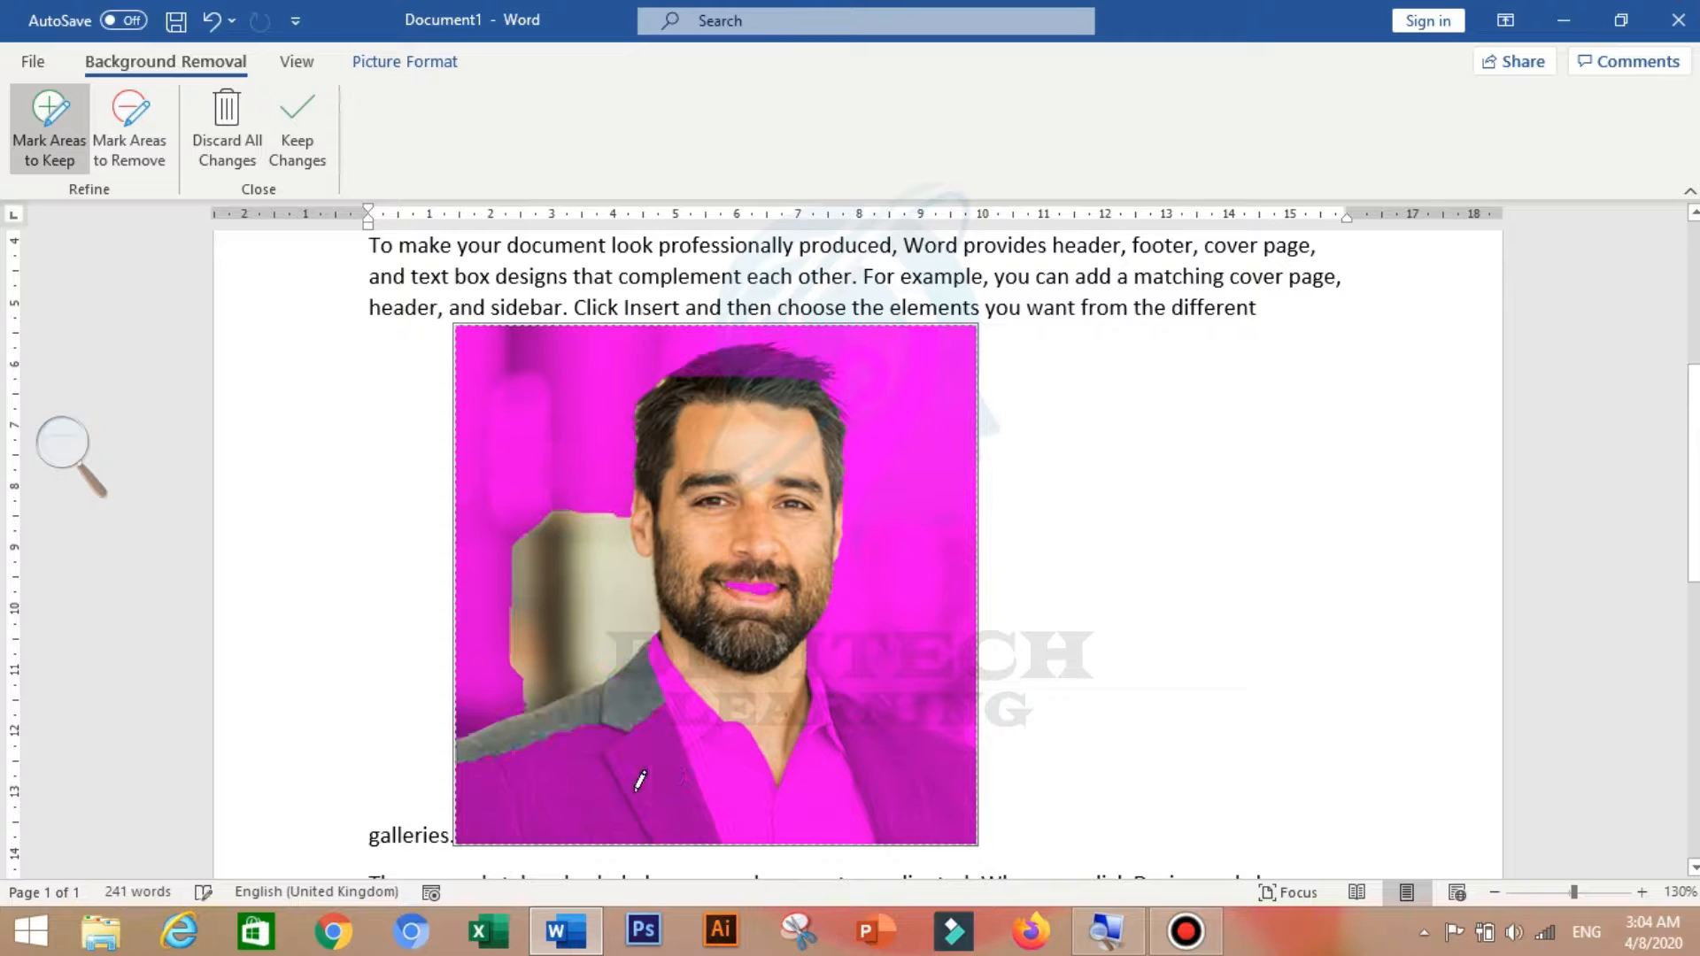
{"action": "left_click_drag", "start_coordinate": [476, 807], "coordinate": [733, 801]}
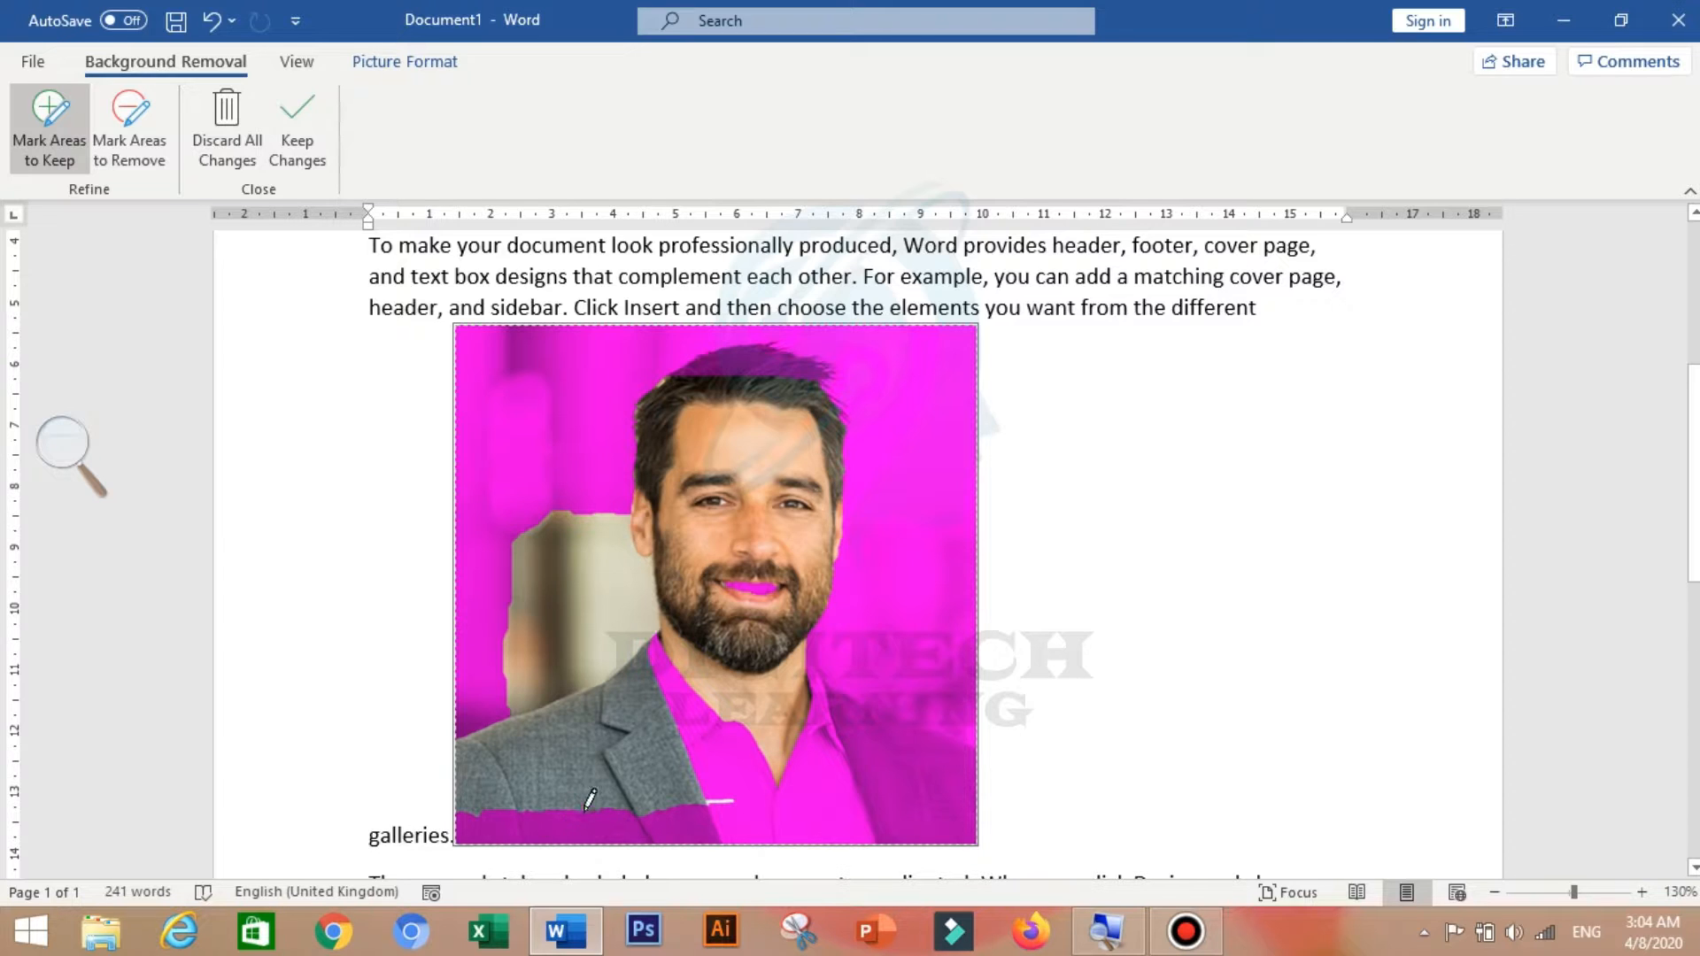
{"action": "left_click_drag", "start_coordinate": [852, 714], "coordinate": [949, 770]}
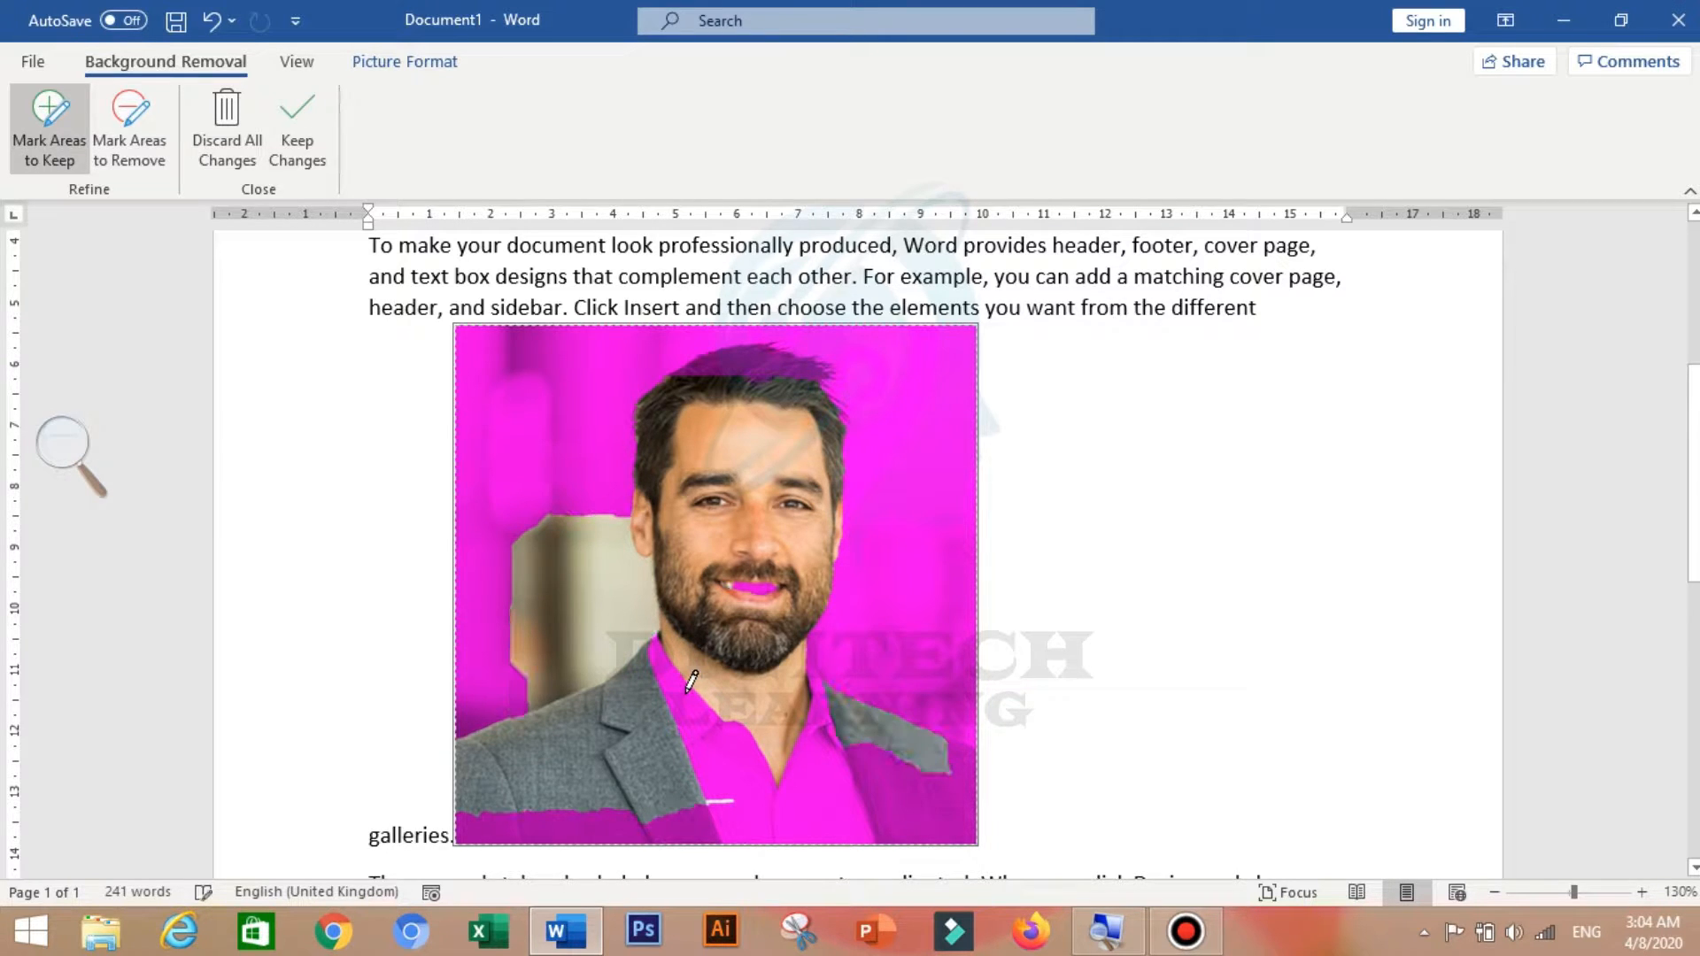
{"action": "left_click_drag", "start_coordinate": [656, 651], "coordinate": [802, 839]}
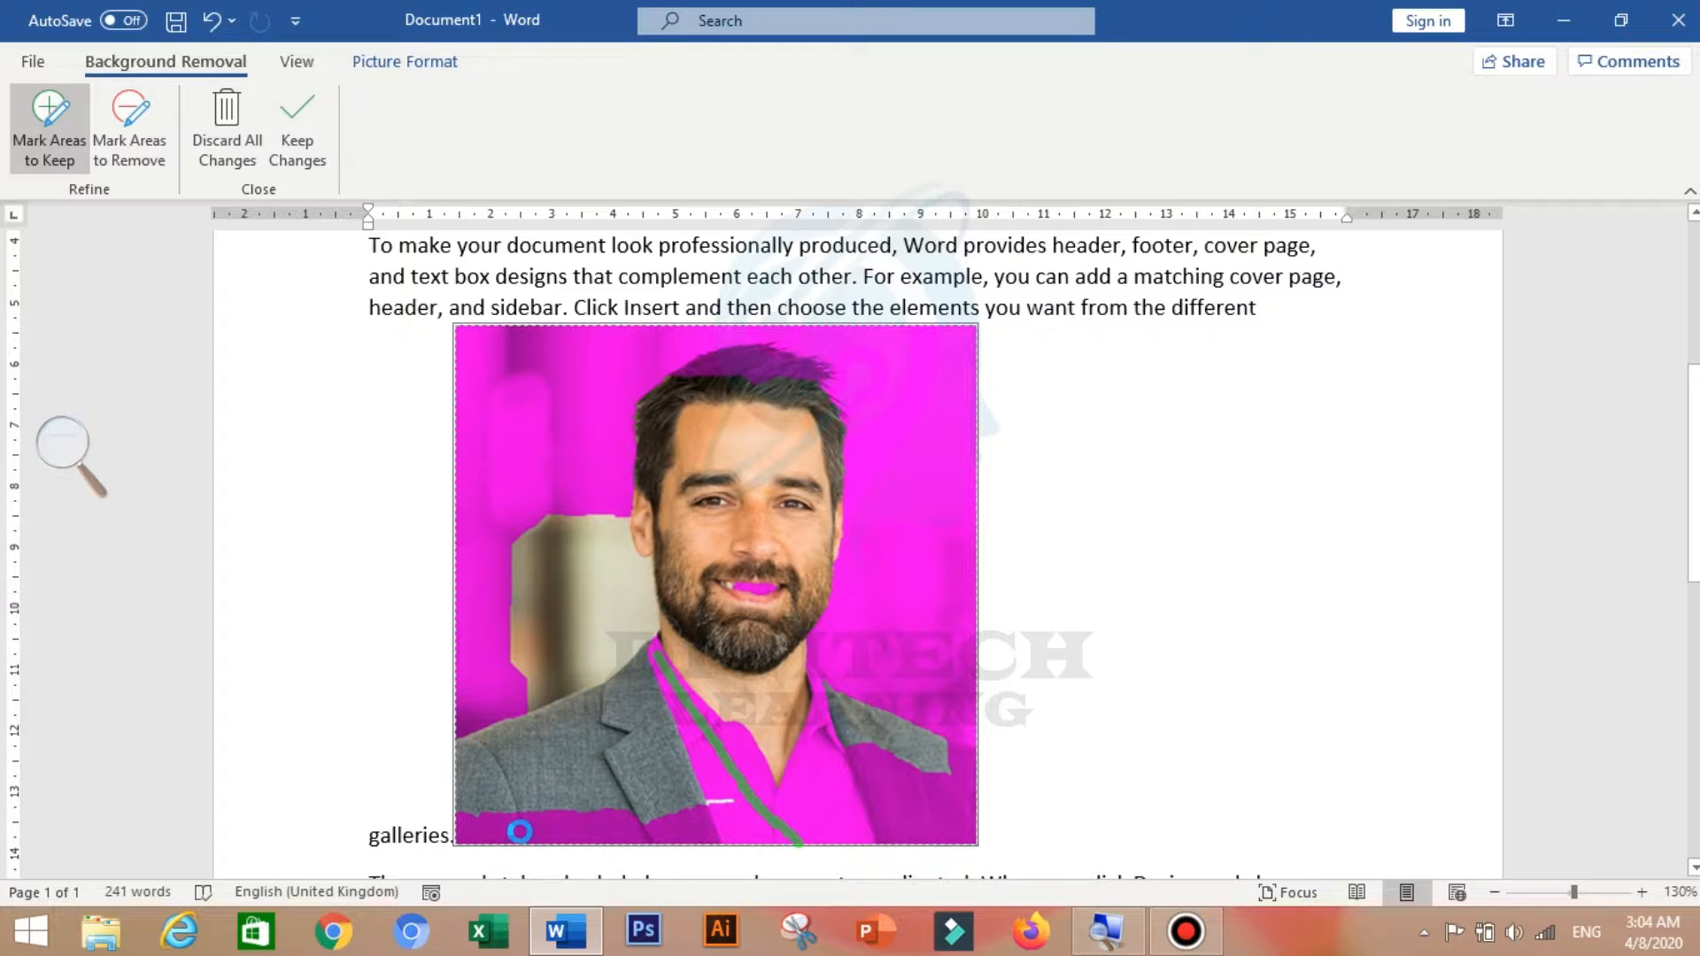
{"action": "left_click_drag", "start_coordinate": [520, 833], "coordinate": [974, 824]}
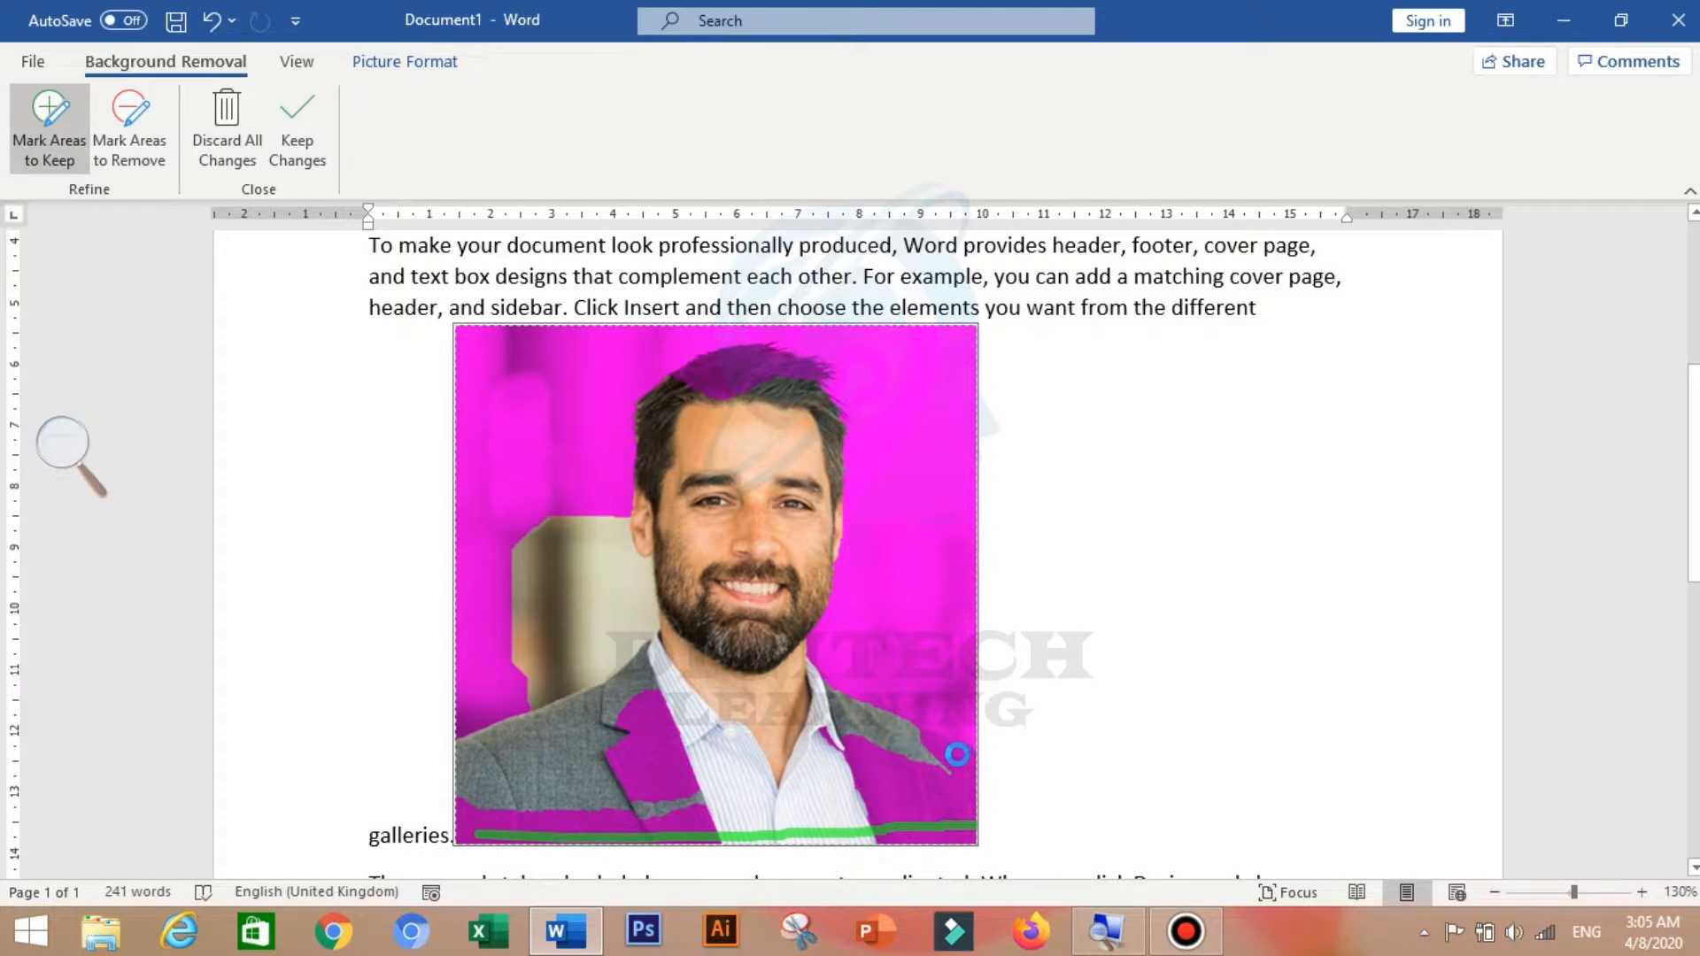
{"action": "left_click_drag", "start_coordinate": [641, 687], "coordinate": [656, 827]}
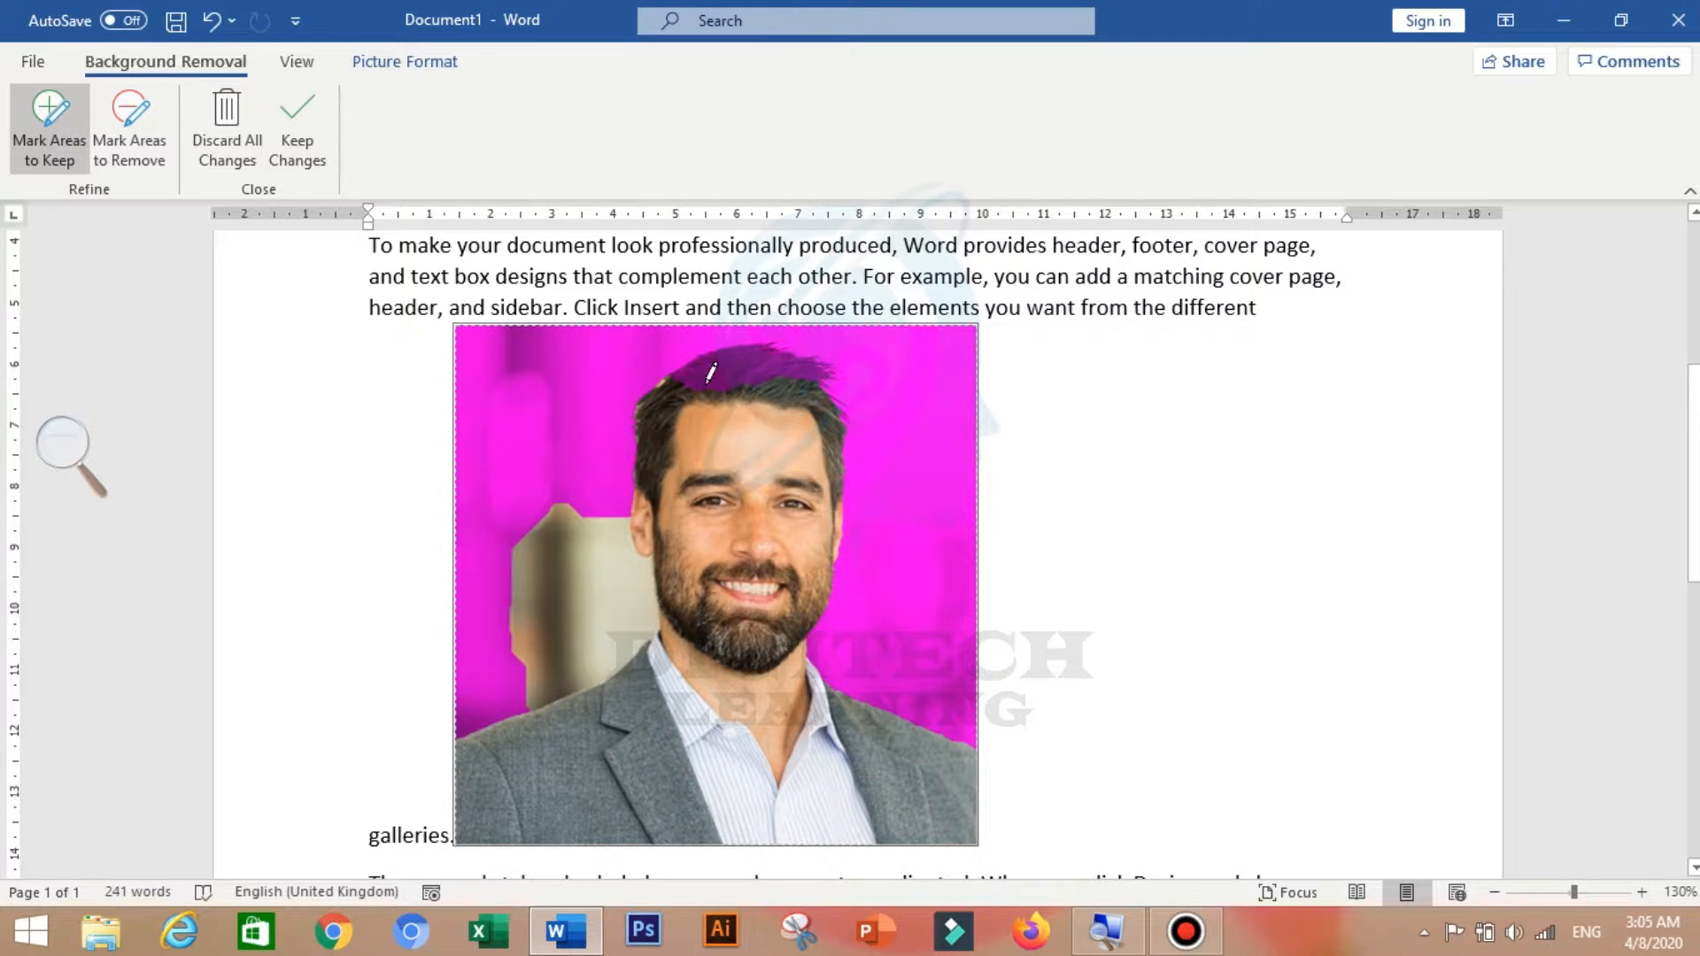
{"action": "left_click_drag", "start_coordinate": [689, 381], "coordinate": [806, 364]}
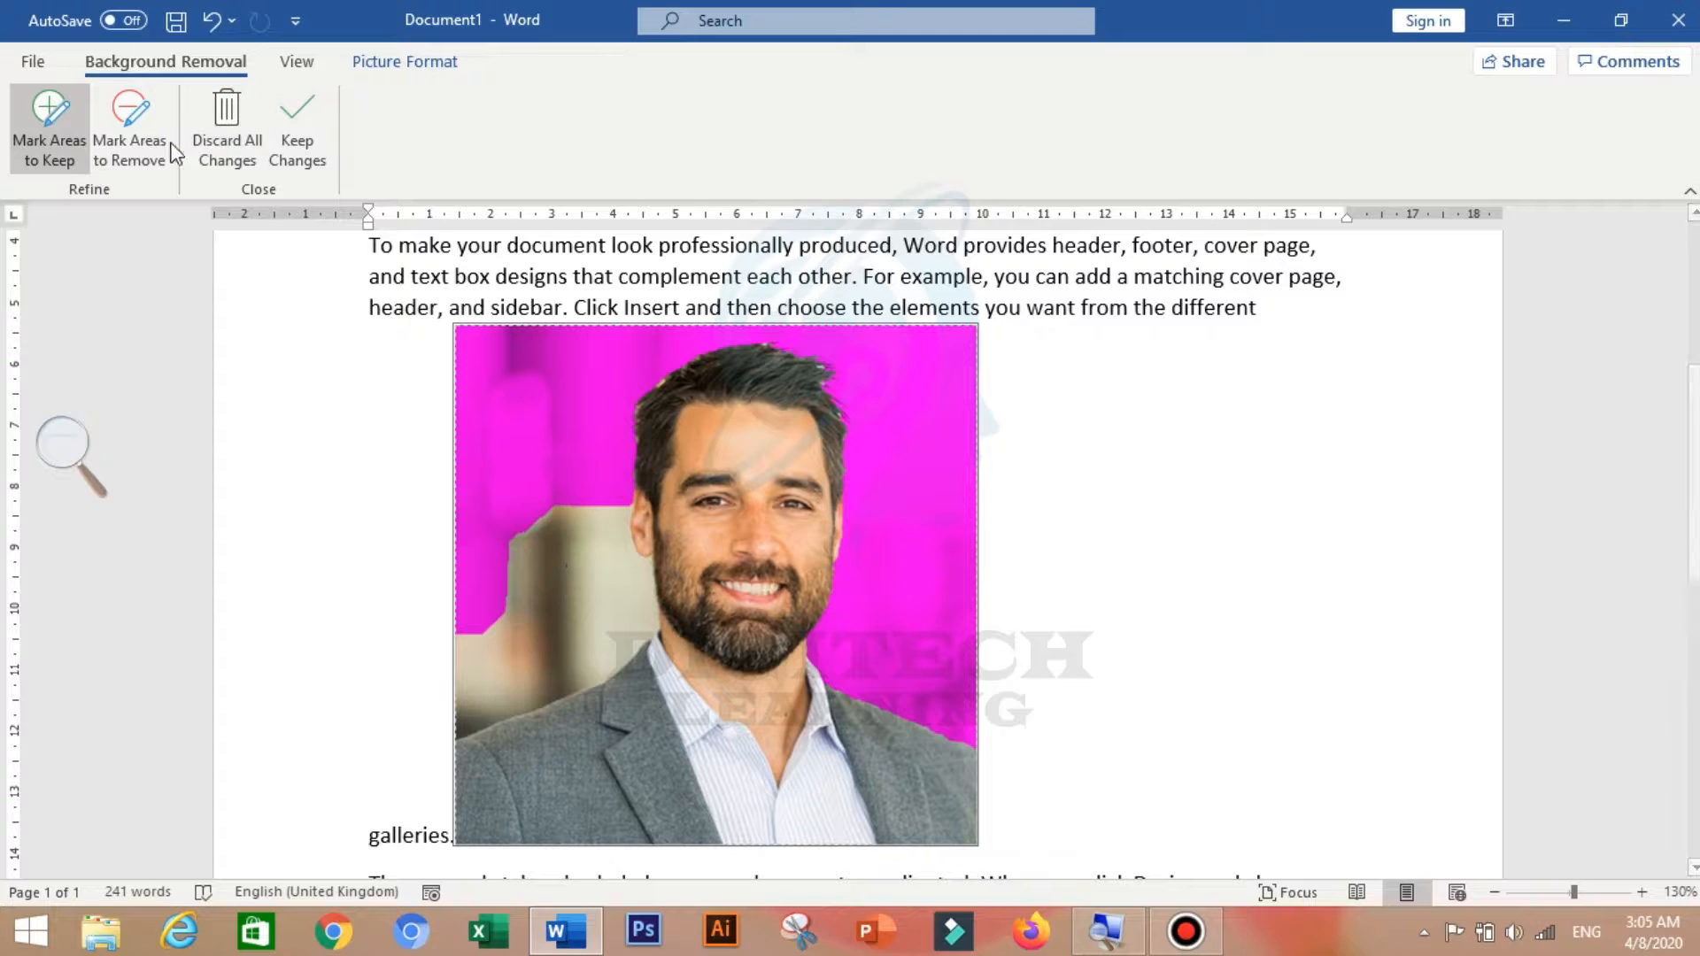
Mark the leftover background beside the man's face and shoulder as an area to remove, and keep the background removal changes.
{"action": "left_click", "coordinate": [155, 110]}
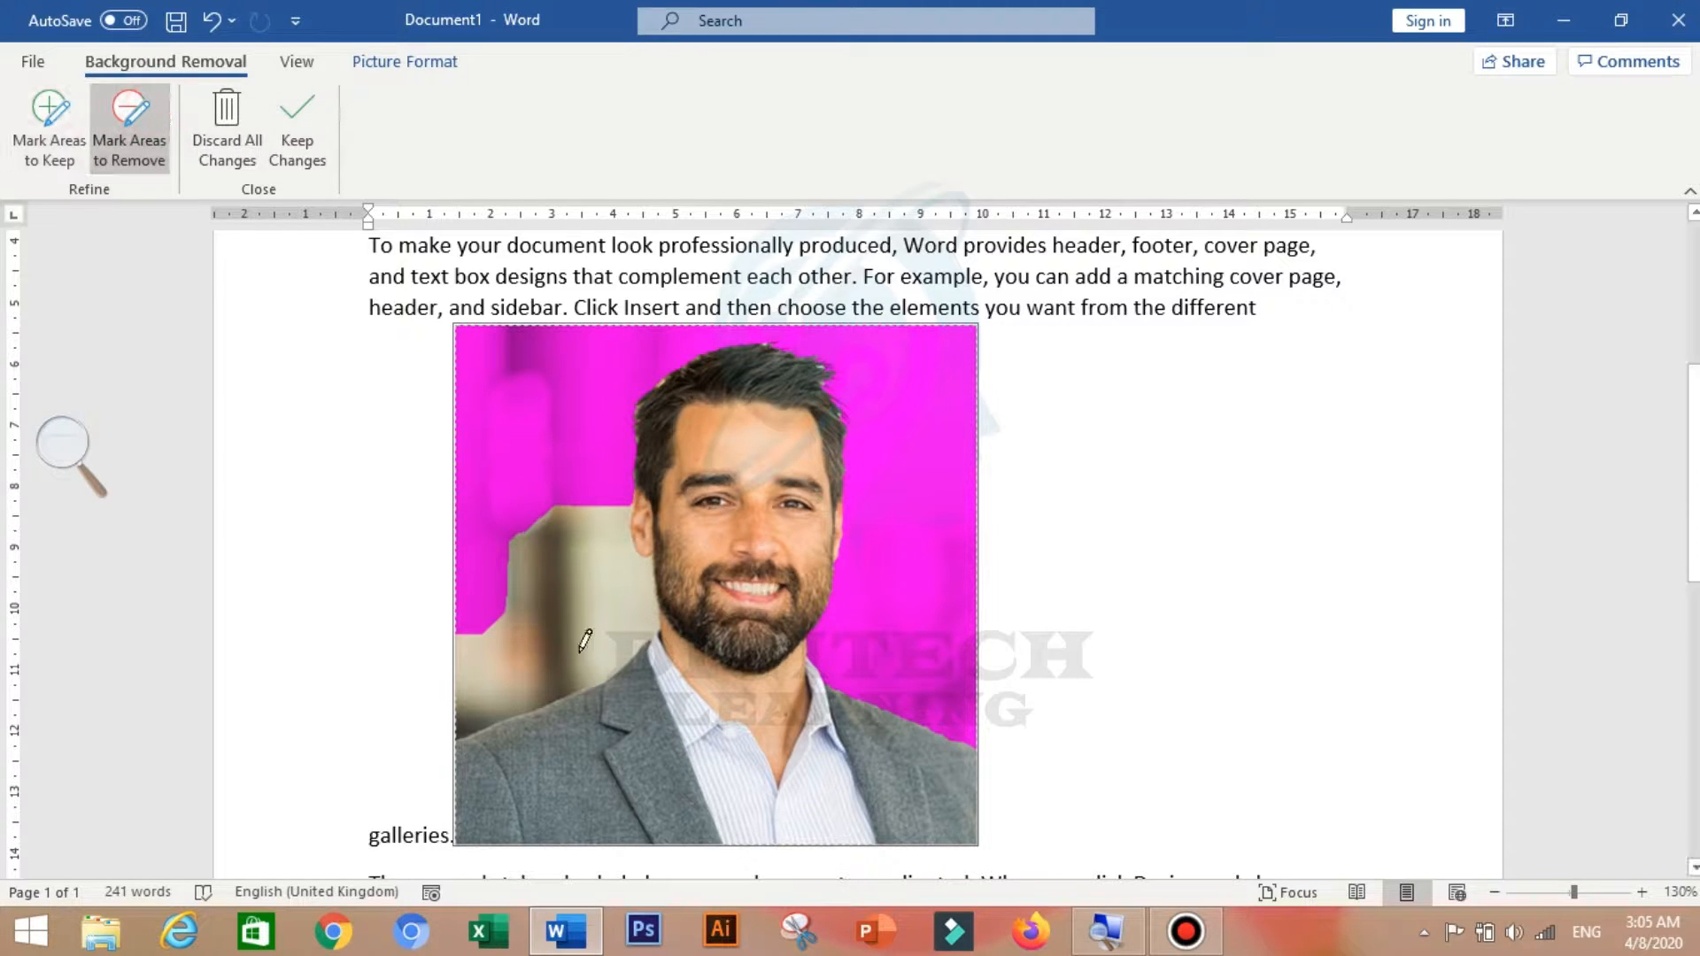
{"action": "mouse_move", "coordinate": [574, 474]}
{"action": "left_mouse_down"}
{"action": "mouse_move", "coordinate": [493, 677]}
{"action": "mouse_move", "coordinate": [592, 656]}
{"action": "mouse_move", "coordinate": [647, 613]}
{"action": "left_mouse_up"}
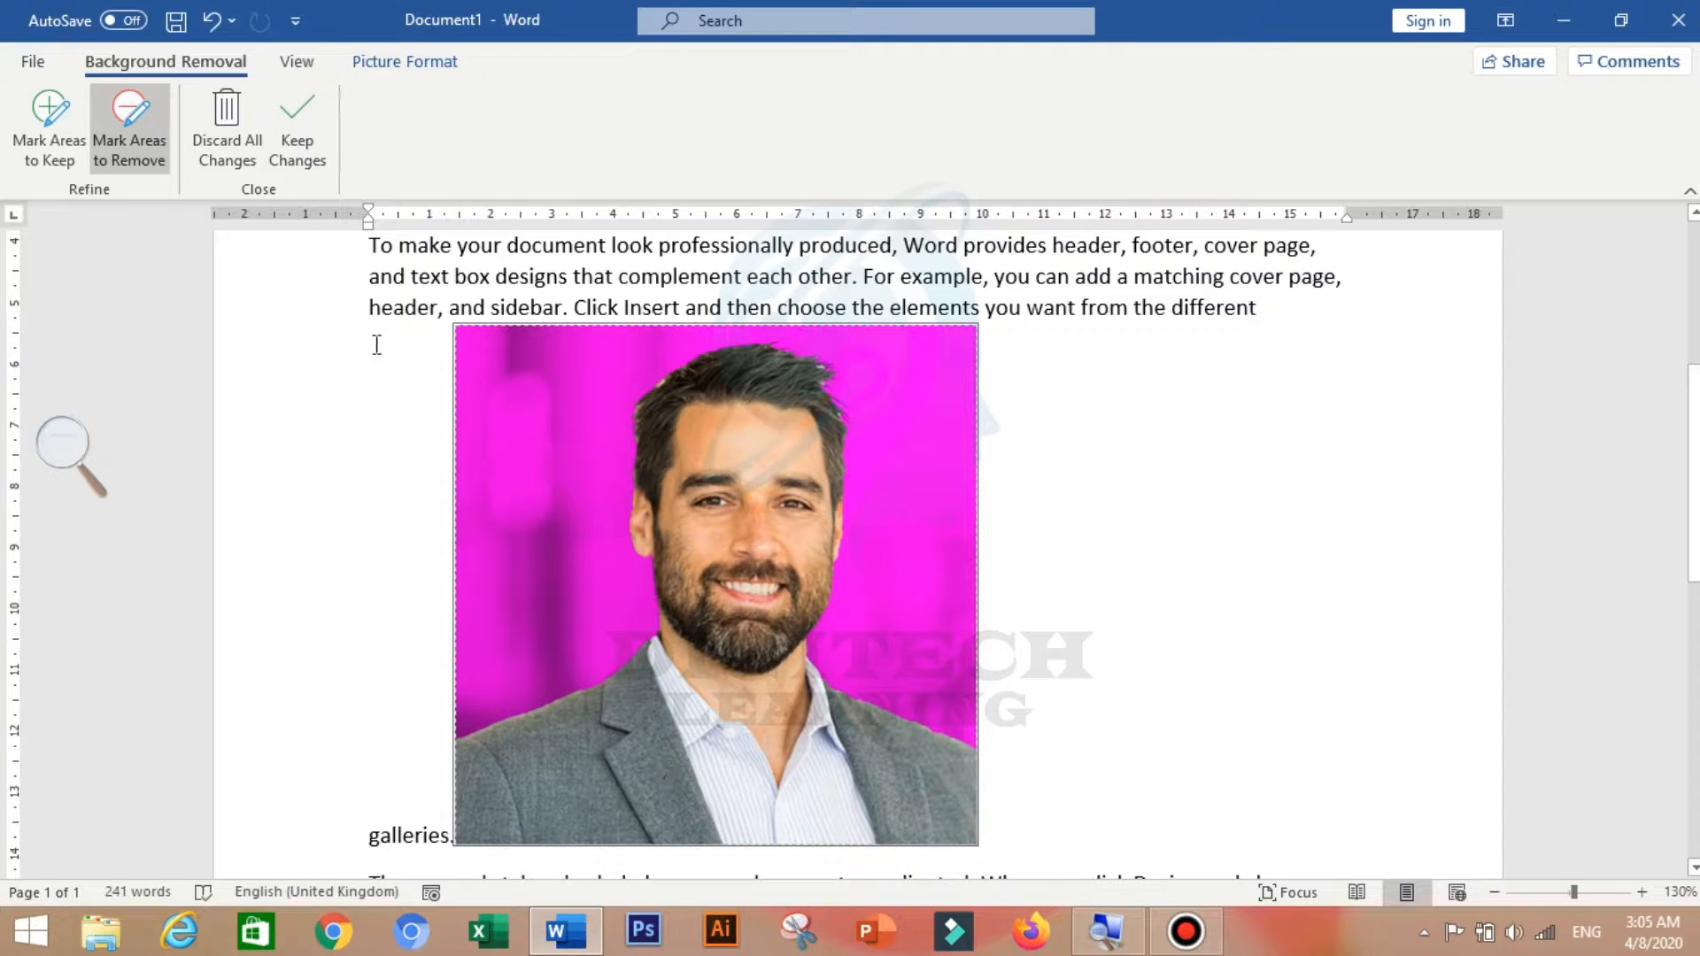
{"action": "left_click", "coordinate": [310, 116]}
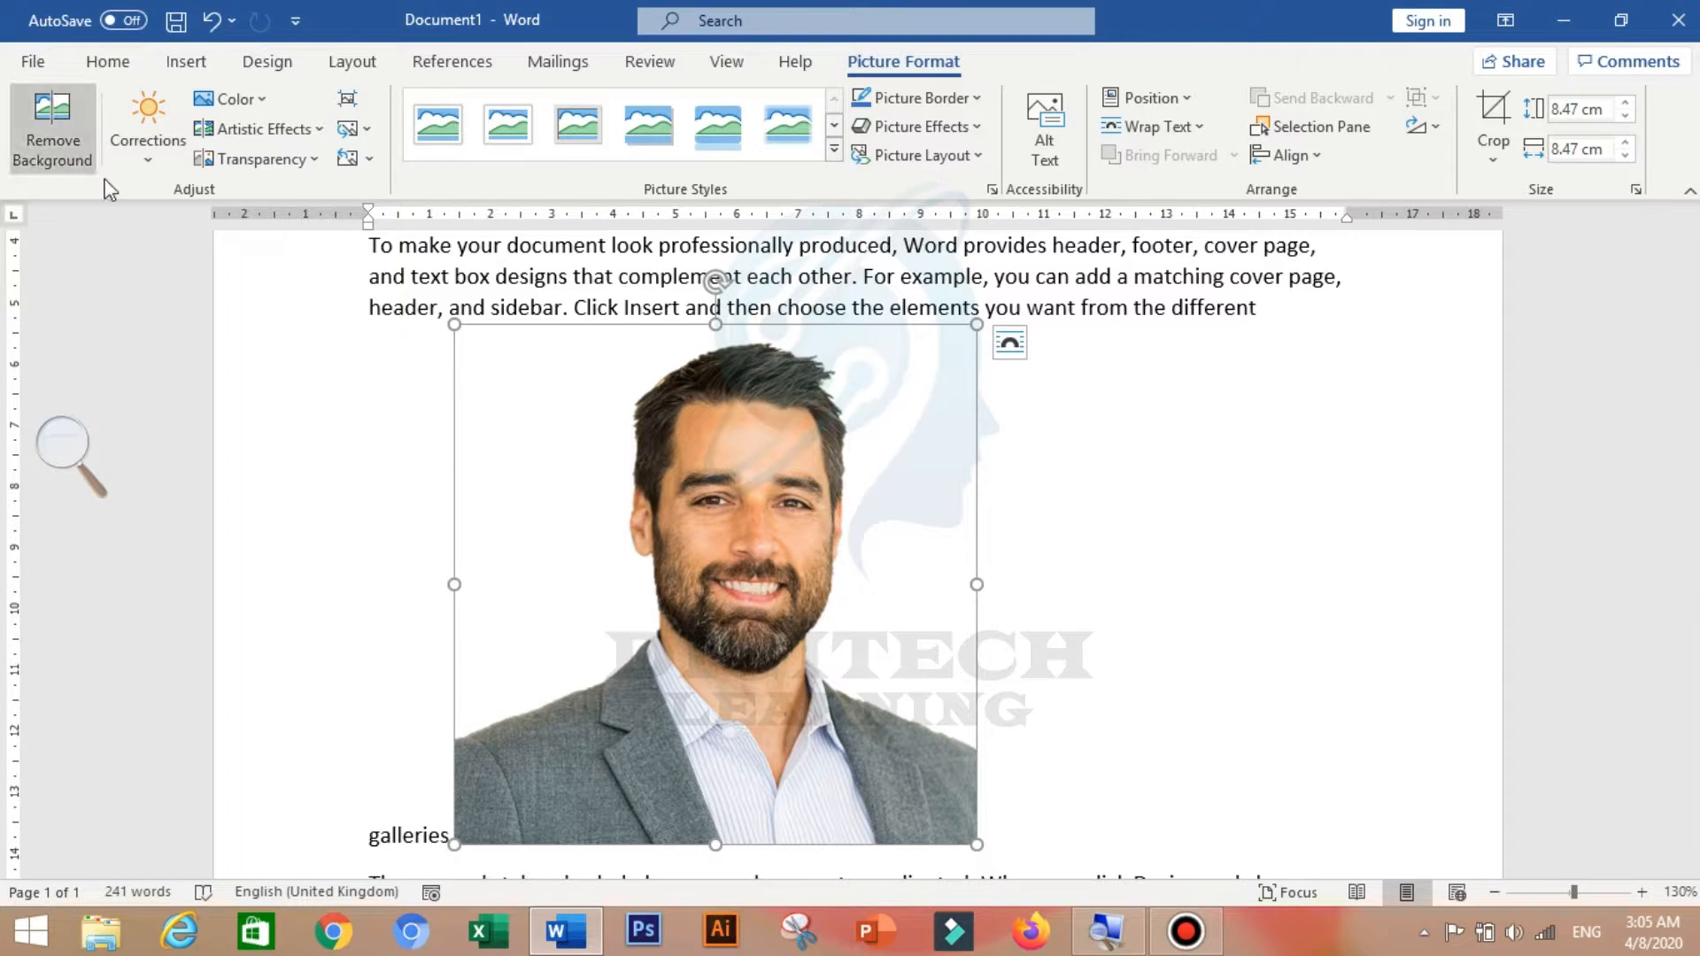
{"action": "left_click", "coordinate": [610, 579]}
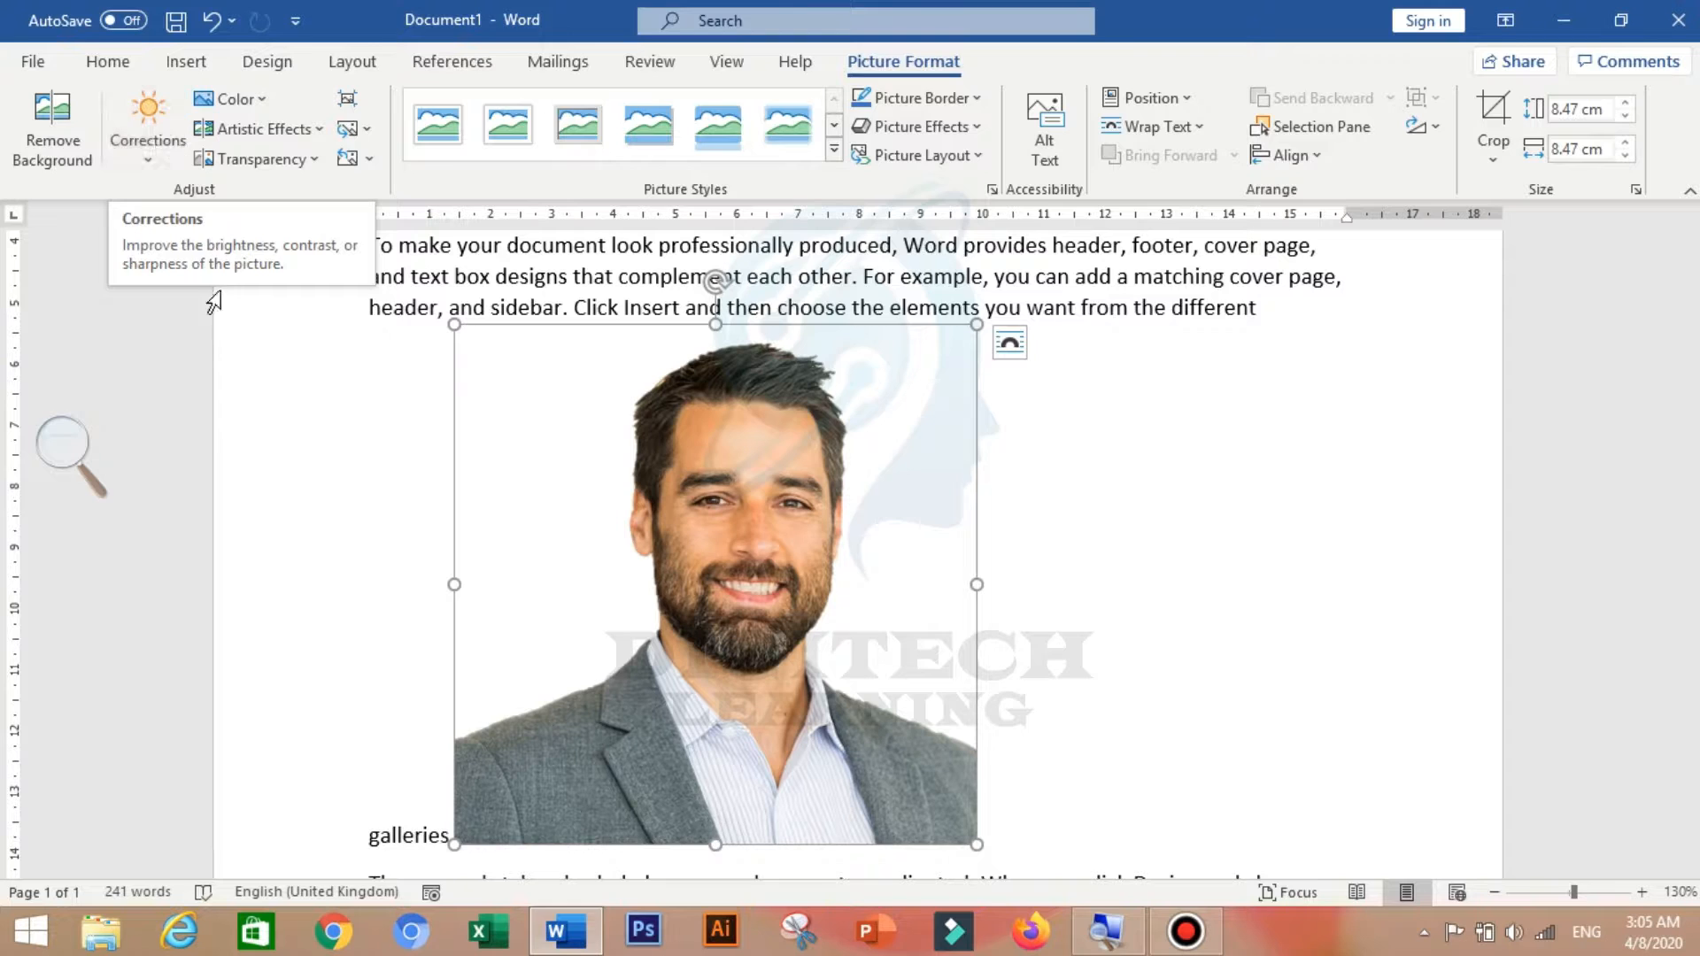
Preview the brightness and contrast correction presets on the man's picture, including Brightness: -40% Contrast: -20%.
{"action": "left_click", "coordinate": [147, 136]}
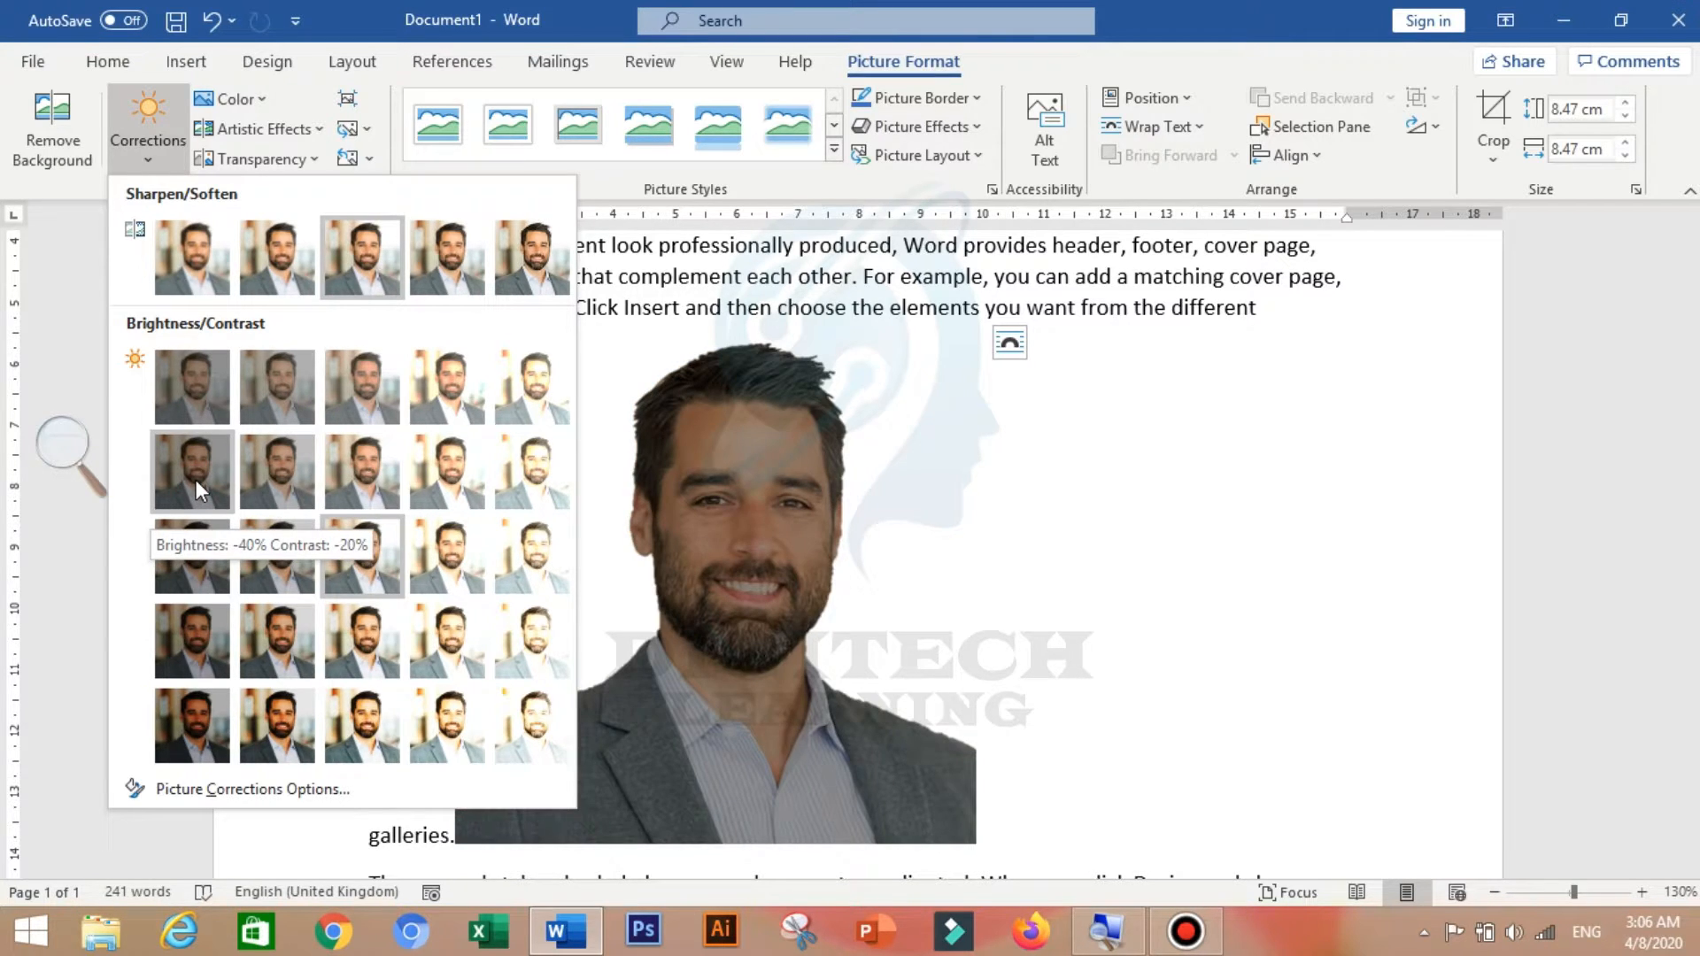
{"action": "left_click", "coordinate": [173, 104]}
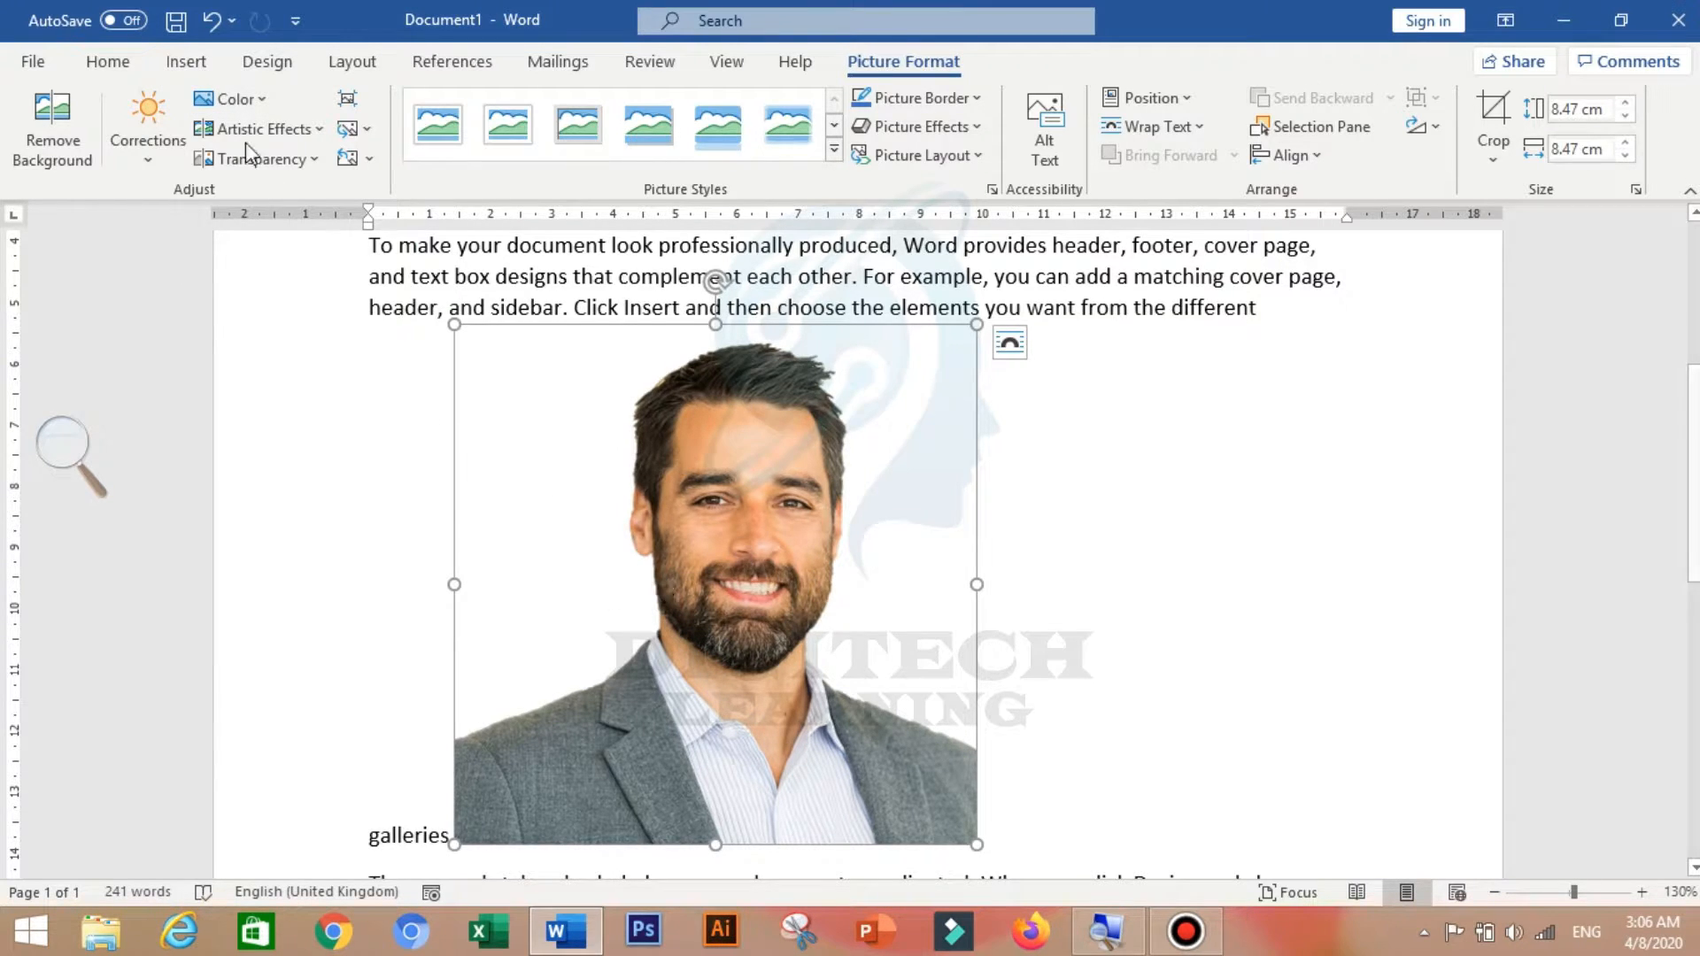
Recolor the man's picture with the darkest black-and-white variant, and replace that recolor with Blue, Accent color 1 Light.
{"action": "left_click", "coordinate": [245, 108]}
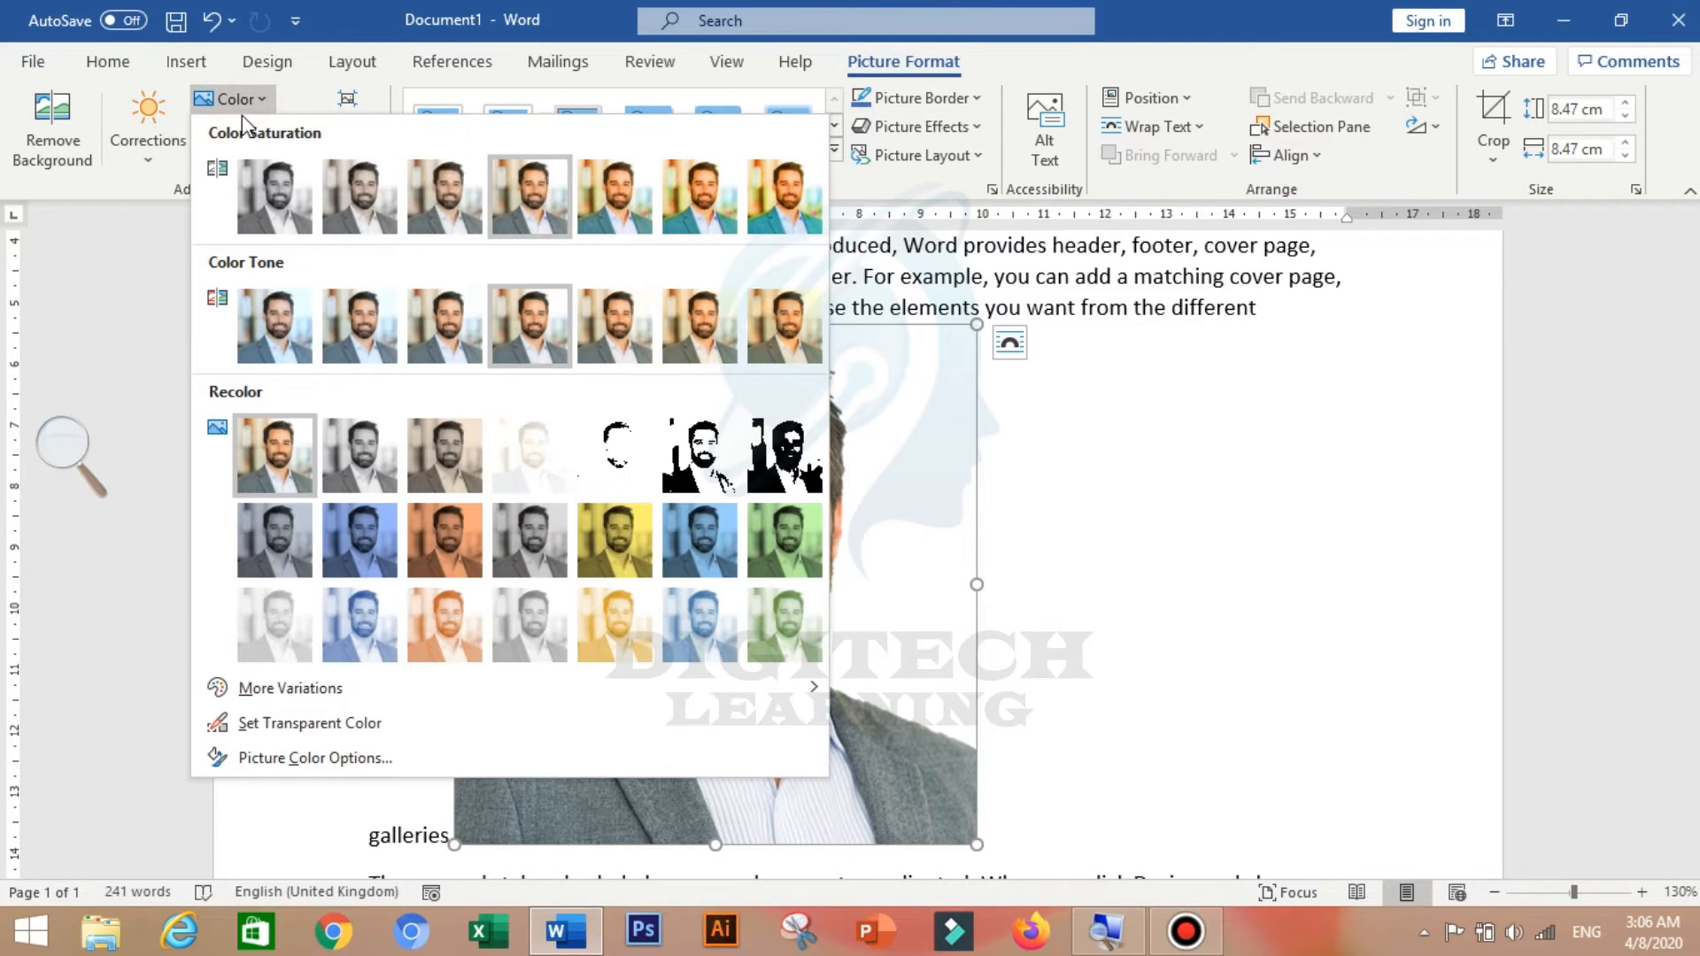
{"action": "left_click", "coordinate": [263, 194]}
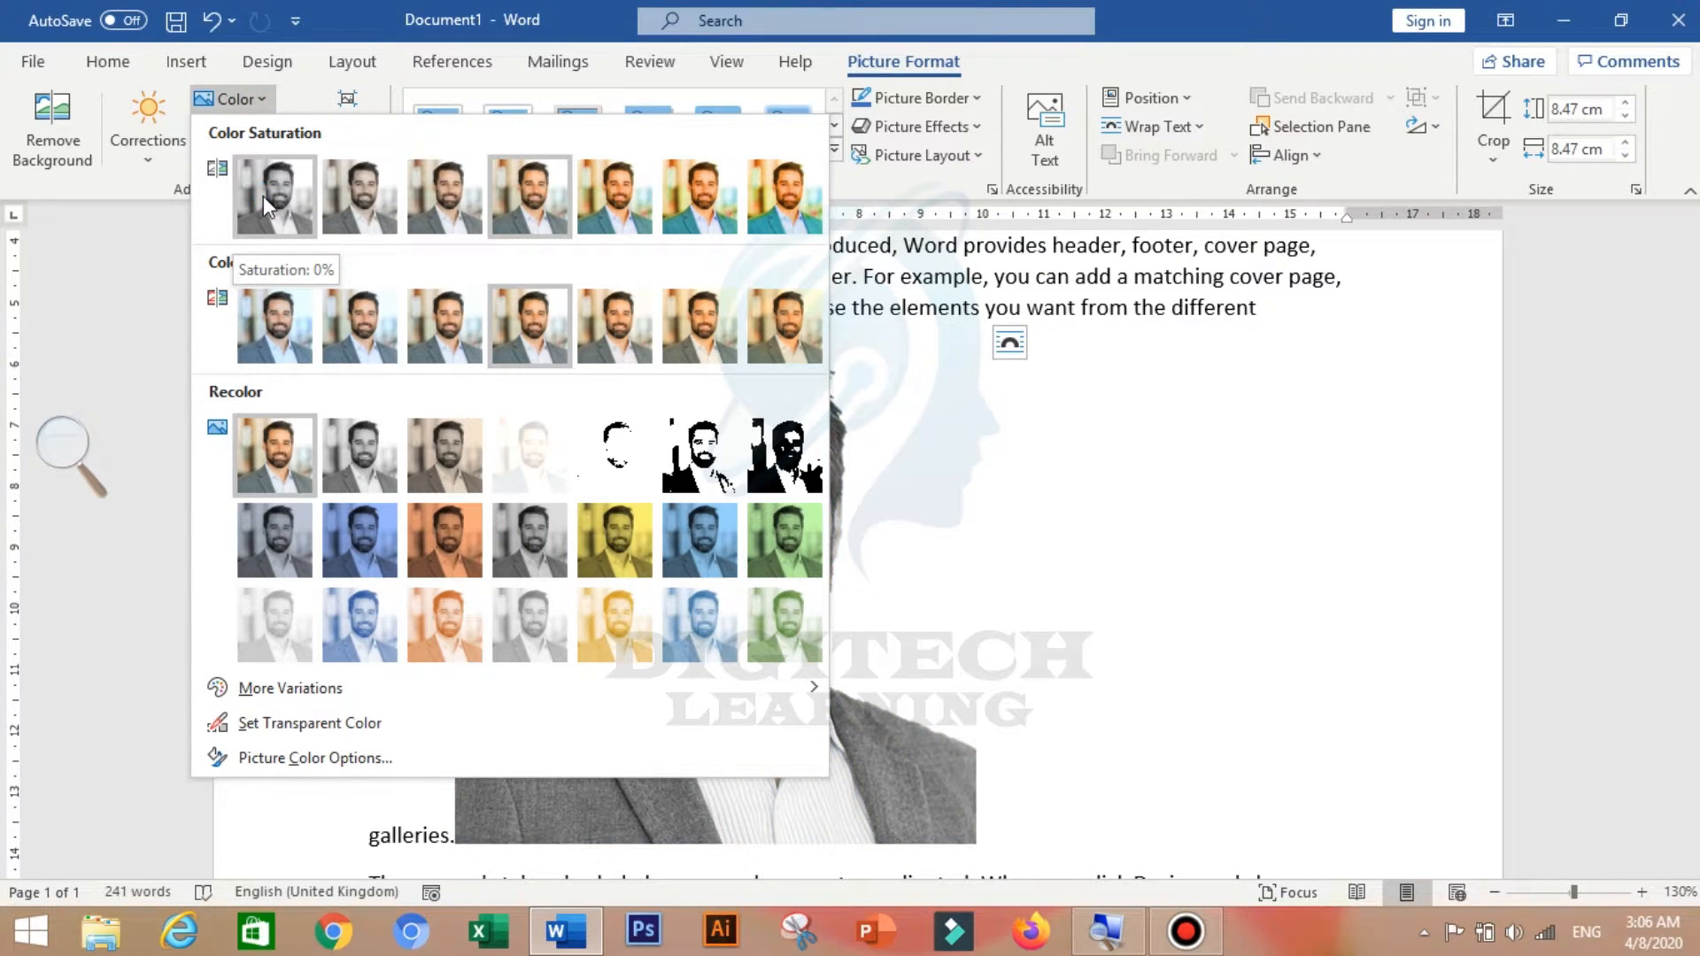
{"action": "left_click", "coordinate": [289, 346]}
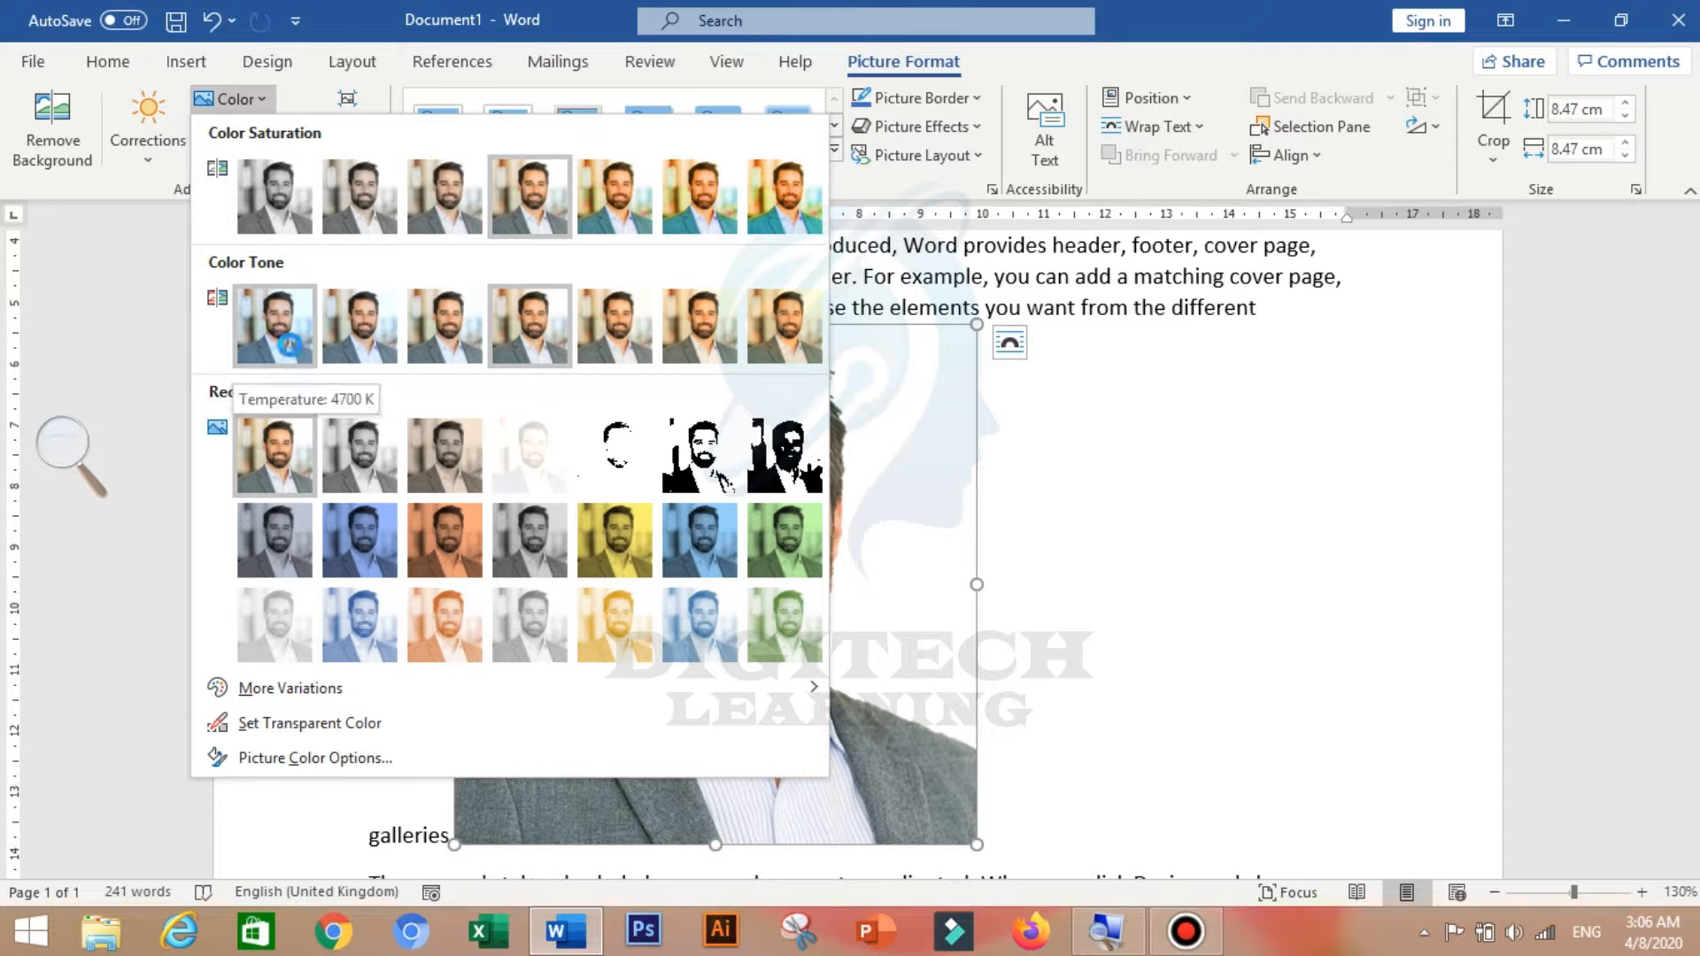
{"action": "left_click", "coordinate": [289, 346]}
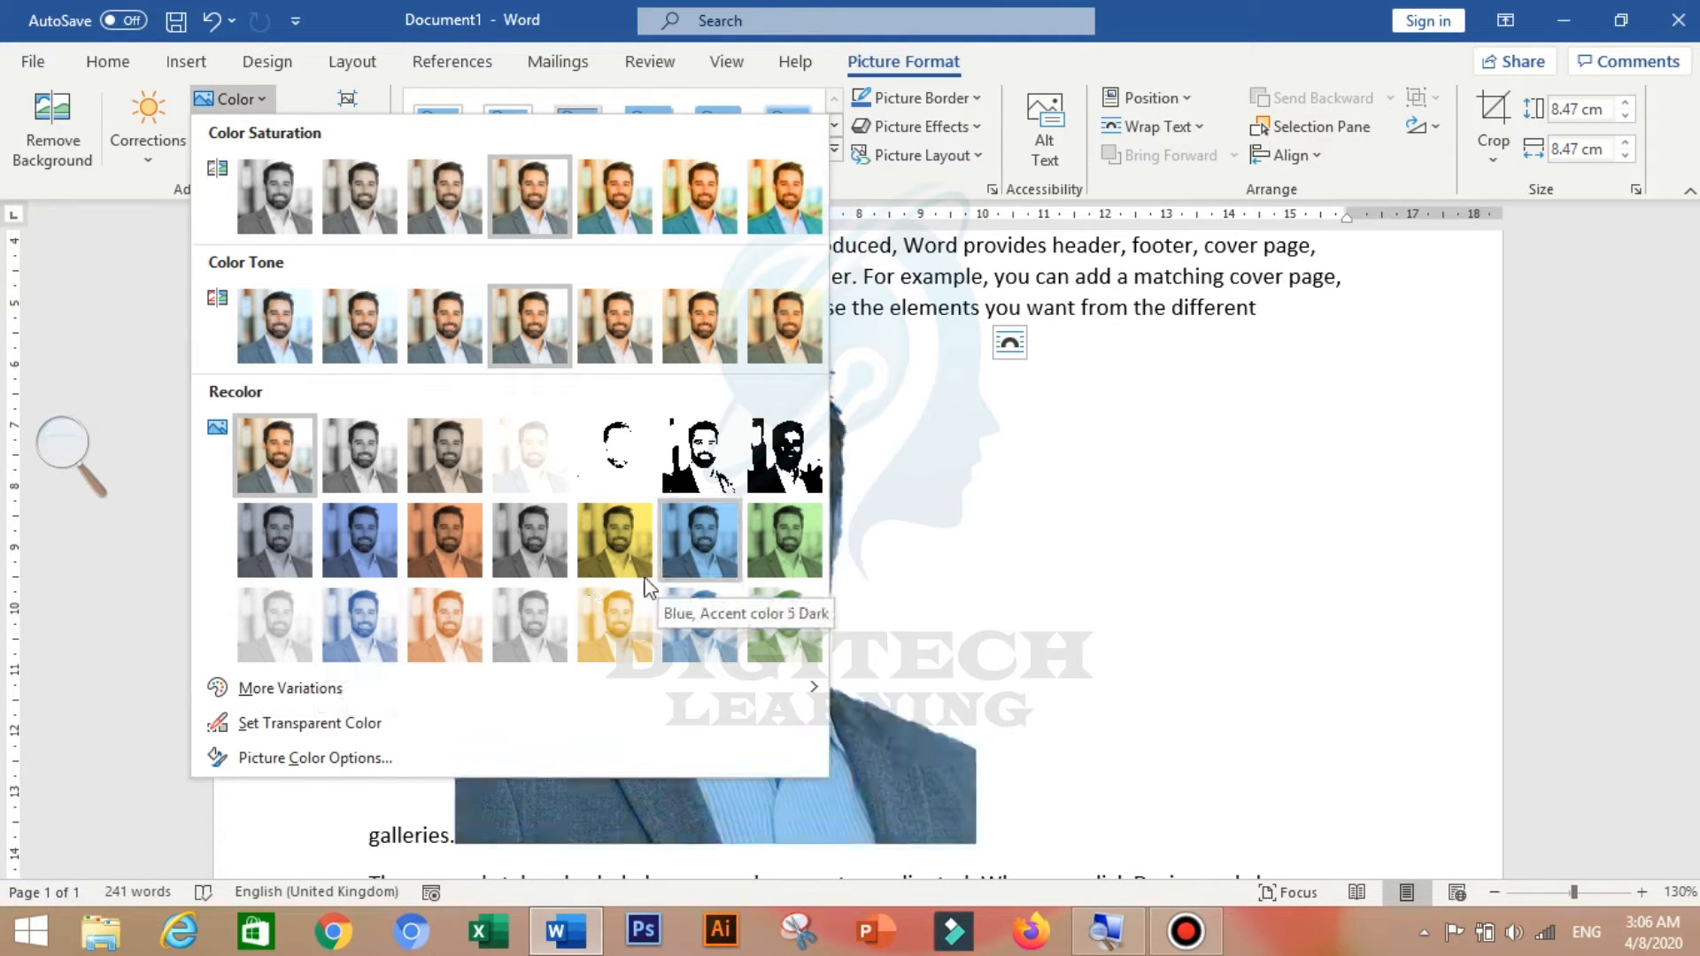
{"action": "left_click", "coordinate": [809, 461]}
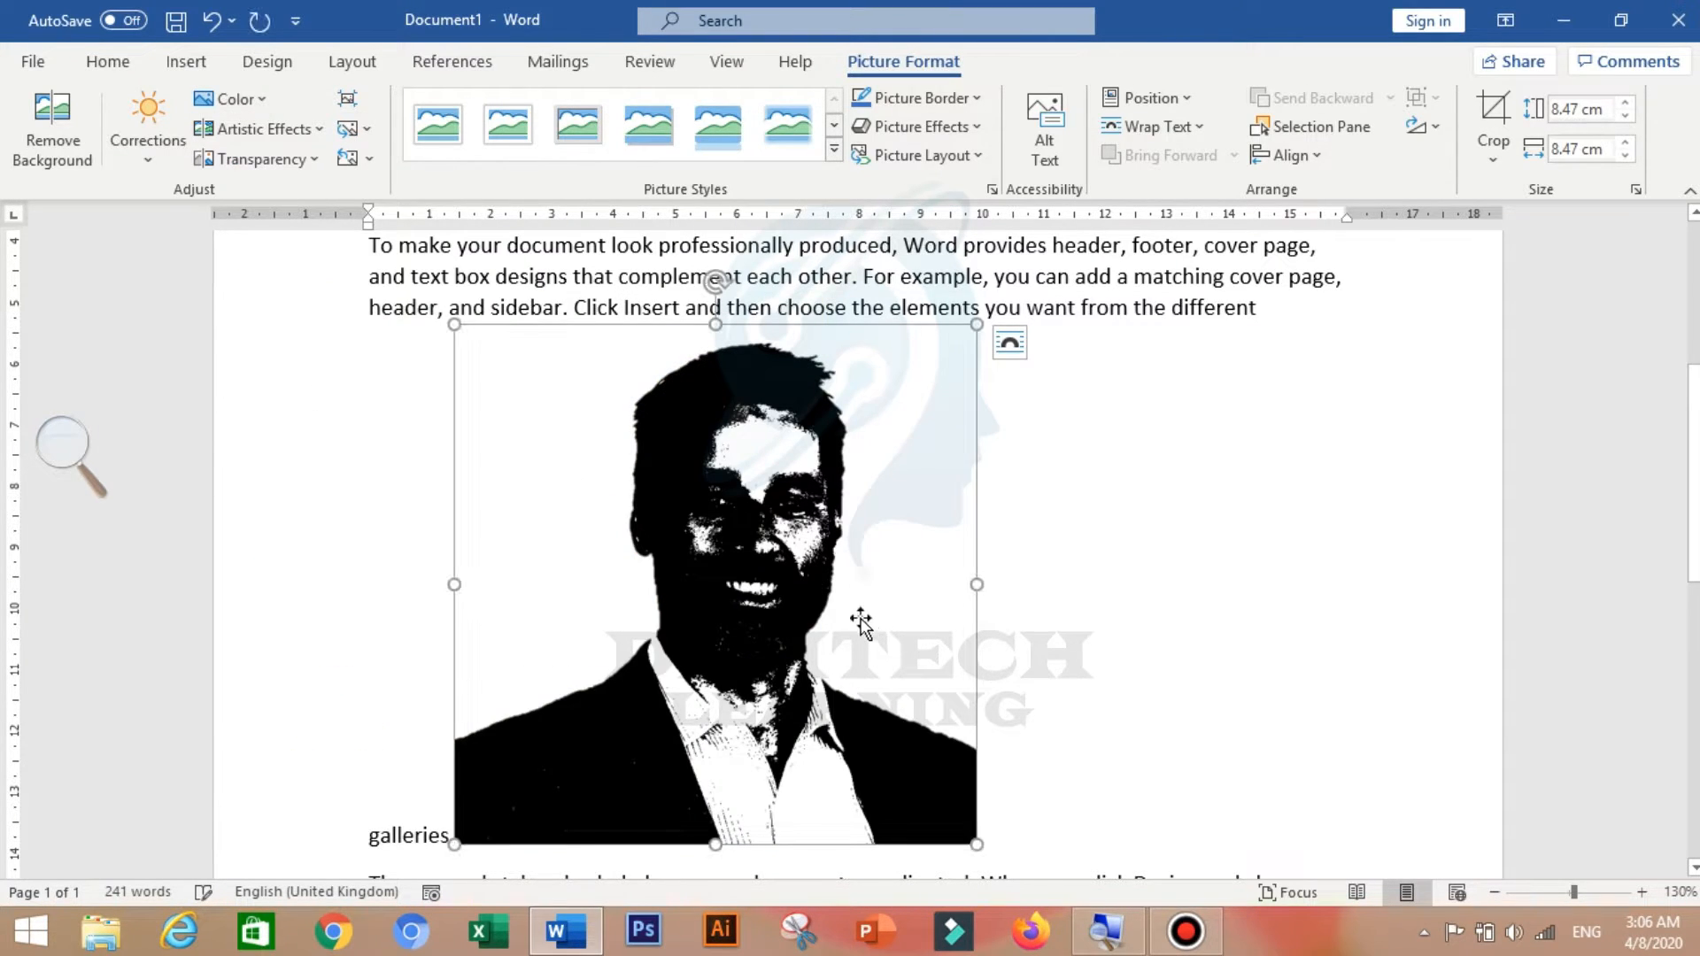
{"action": "left_click", "coordinate": [264, 100]}
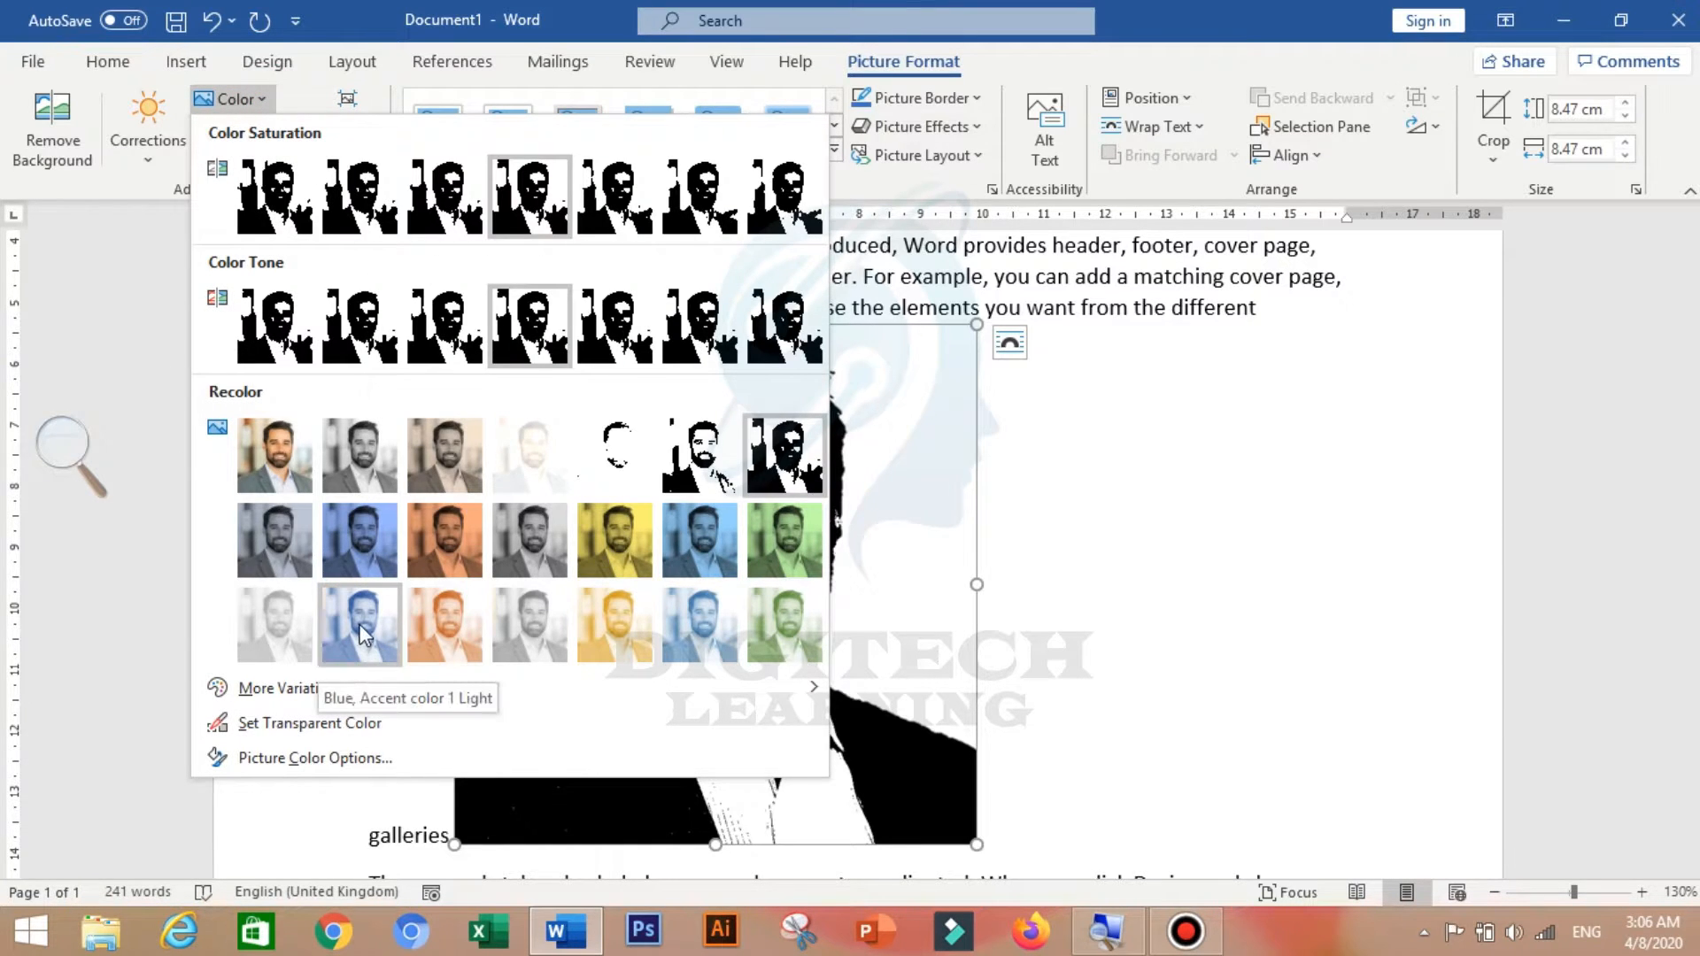
{"action": "left_click", "coordinate": [361, 627]}
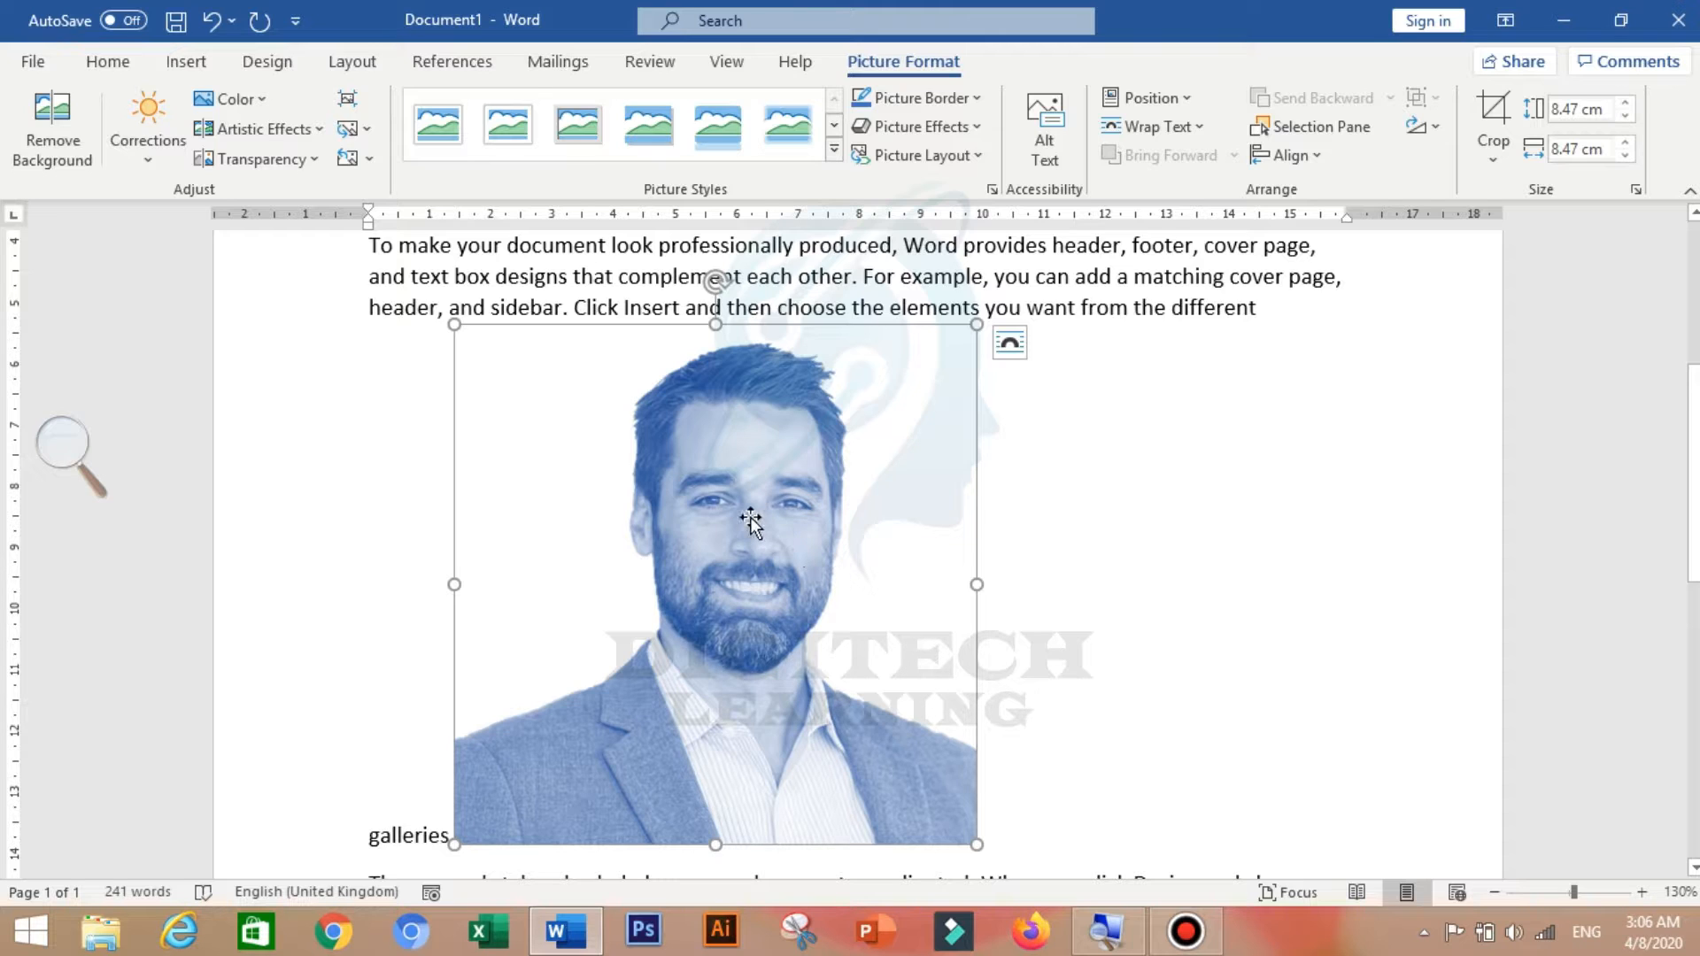
Look through the colour, artistic effect and transparency presets for the man's picture, including a preview of Pencil Grayscale.
{"action": "left_click", "coordinate": [257, 96]}
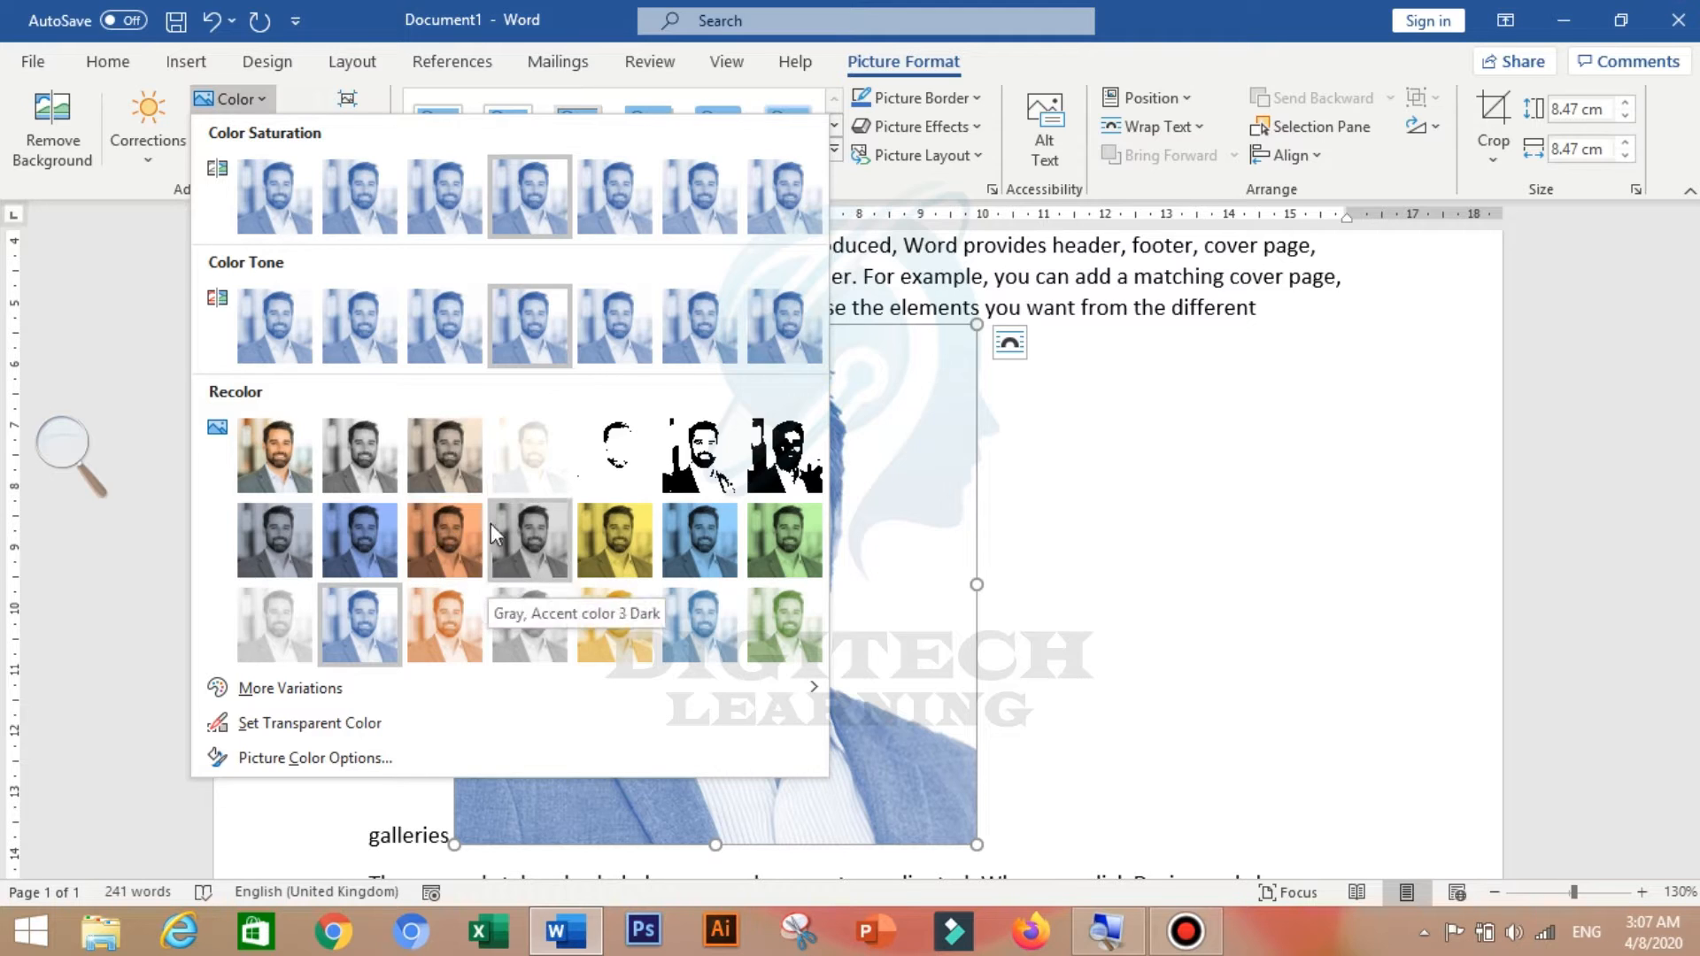
{"action": "left_click", "coordinate": [230, 101]}
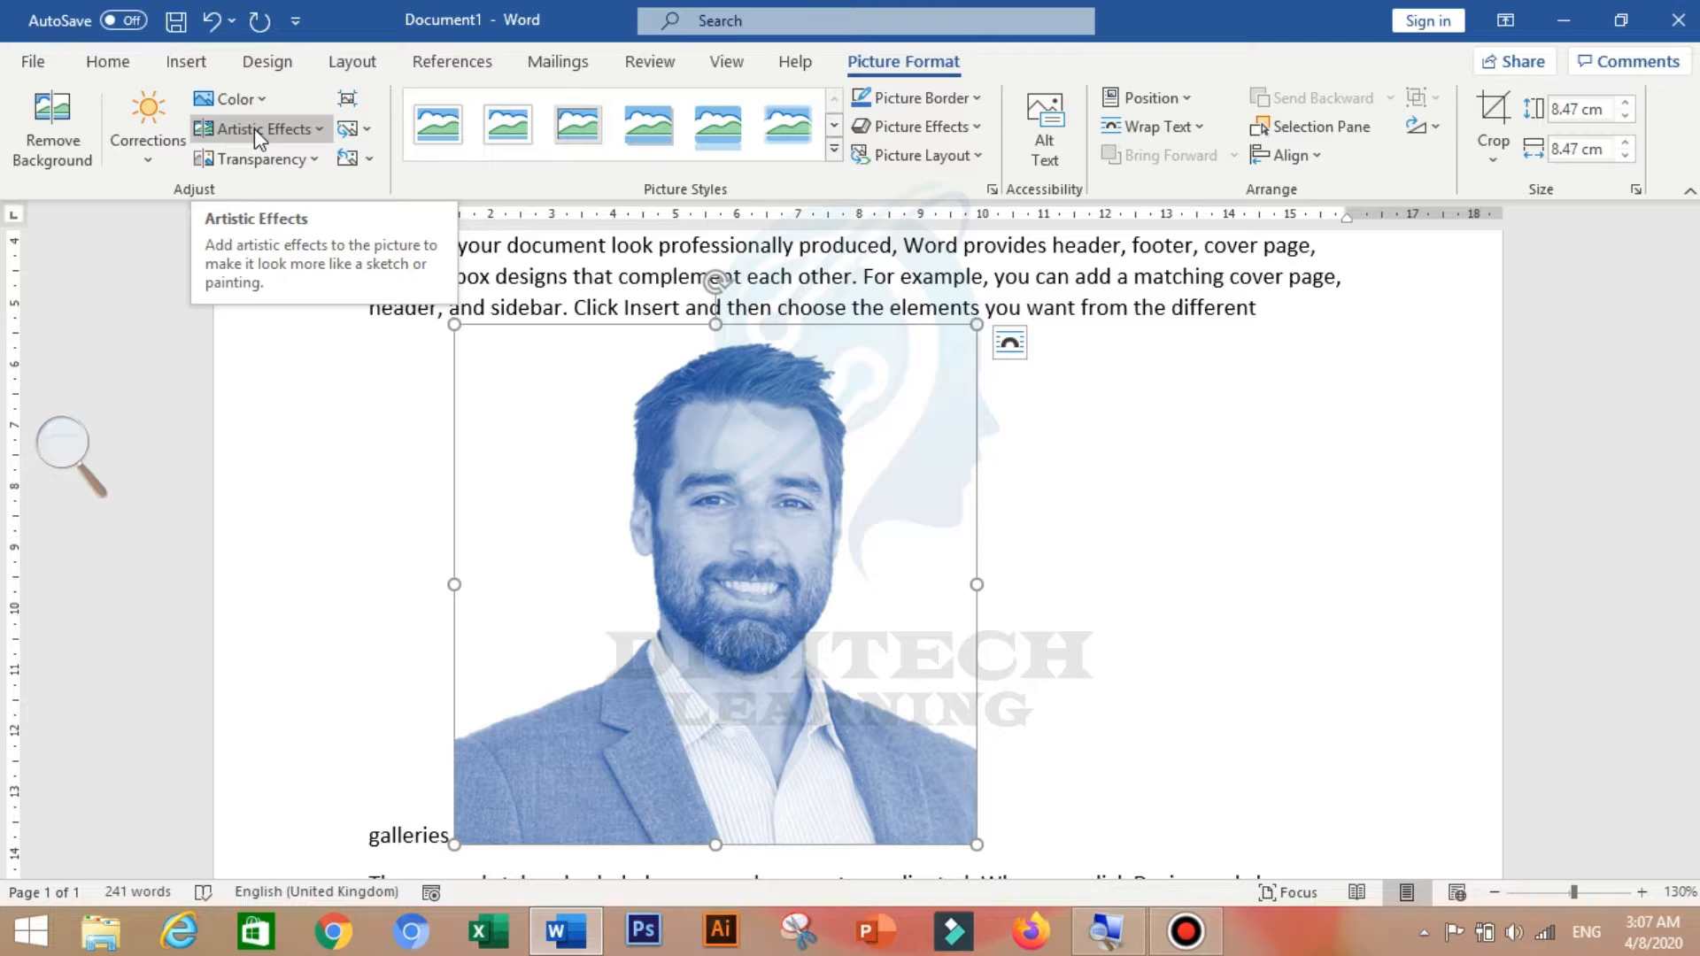
{"action": "left_click", "coordinate": [255, 132]}
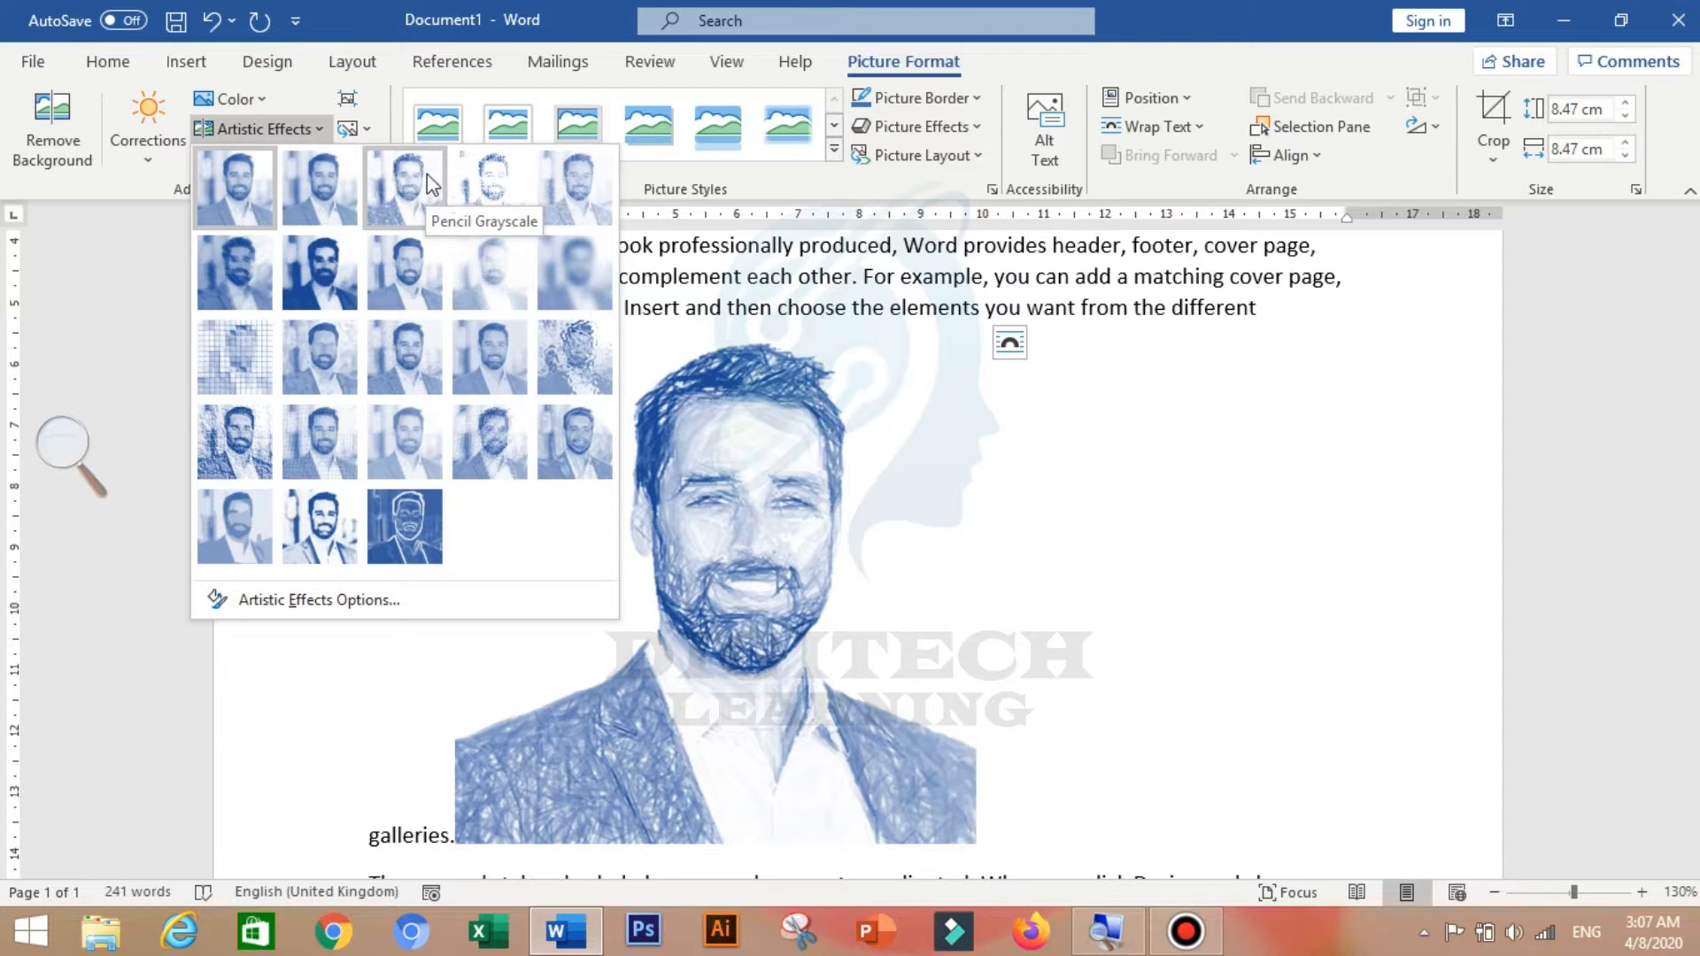
{"action": "left_click", "coordinate": [266, 130]}
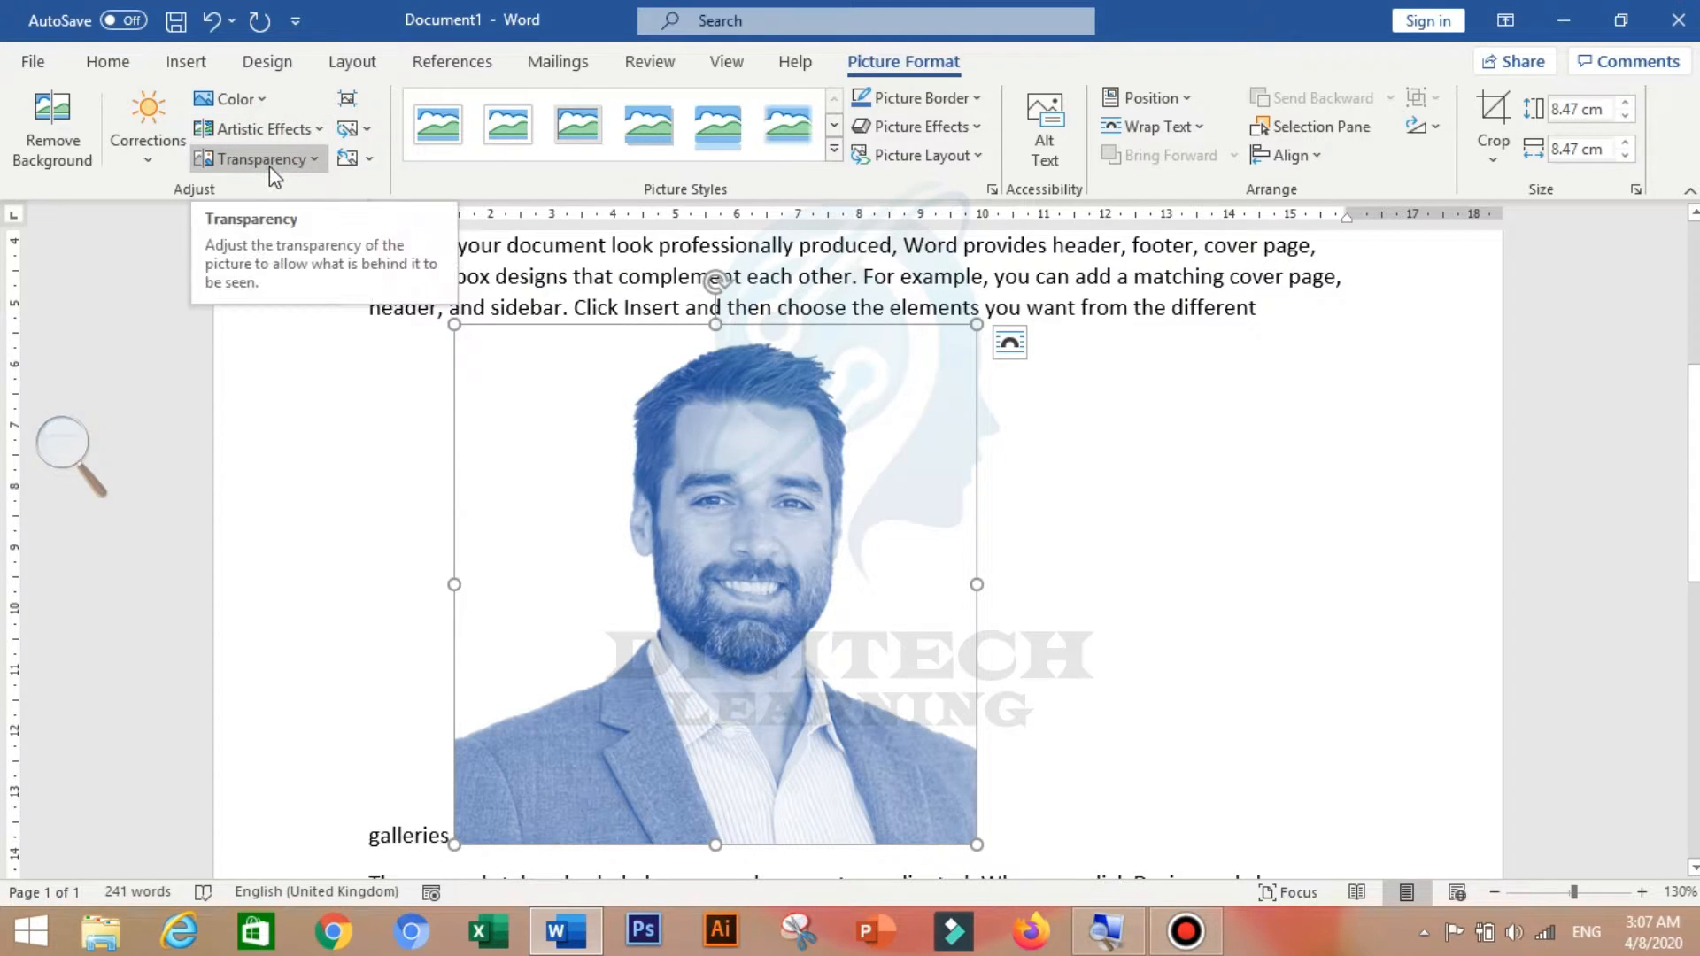
{"action": "left_click", "coordinate": [272, 163]}
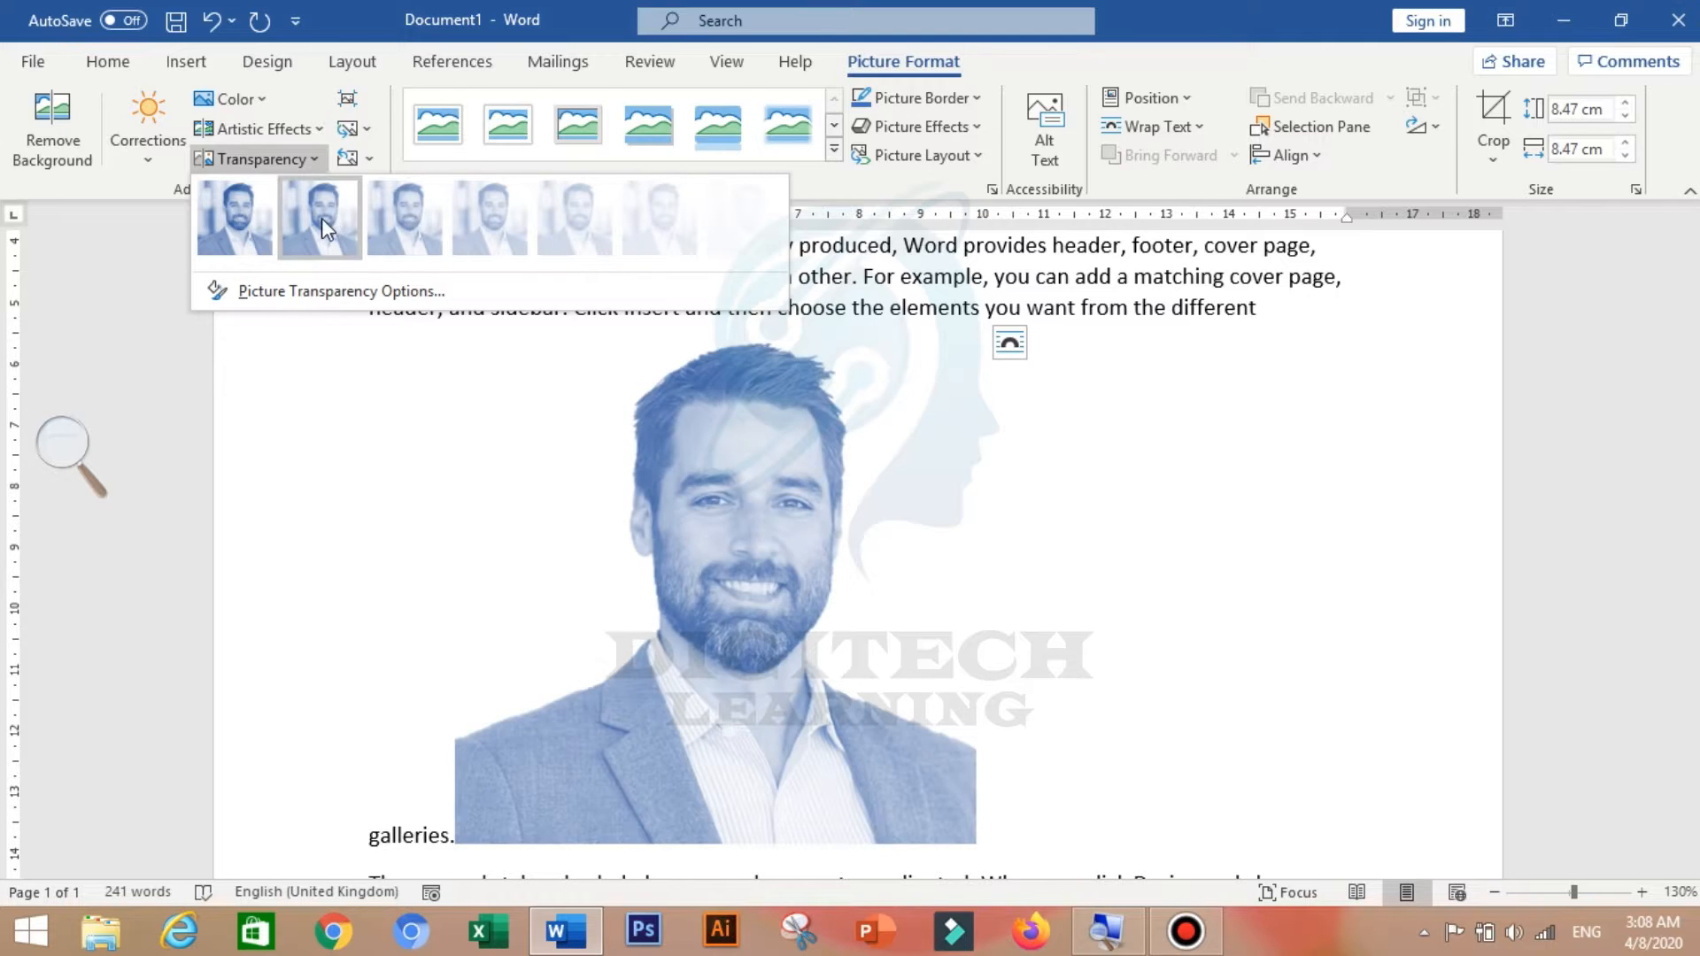
{"action": "left_click", "coordinate": [250, 155]}
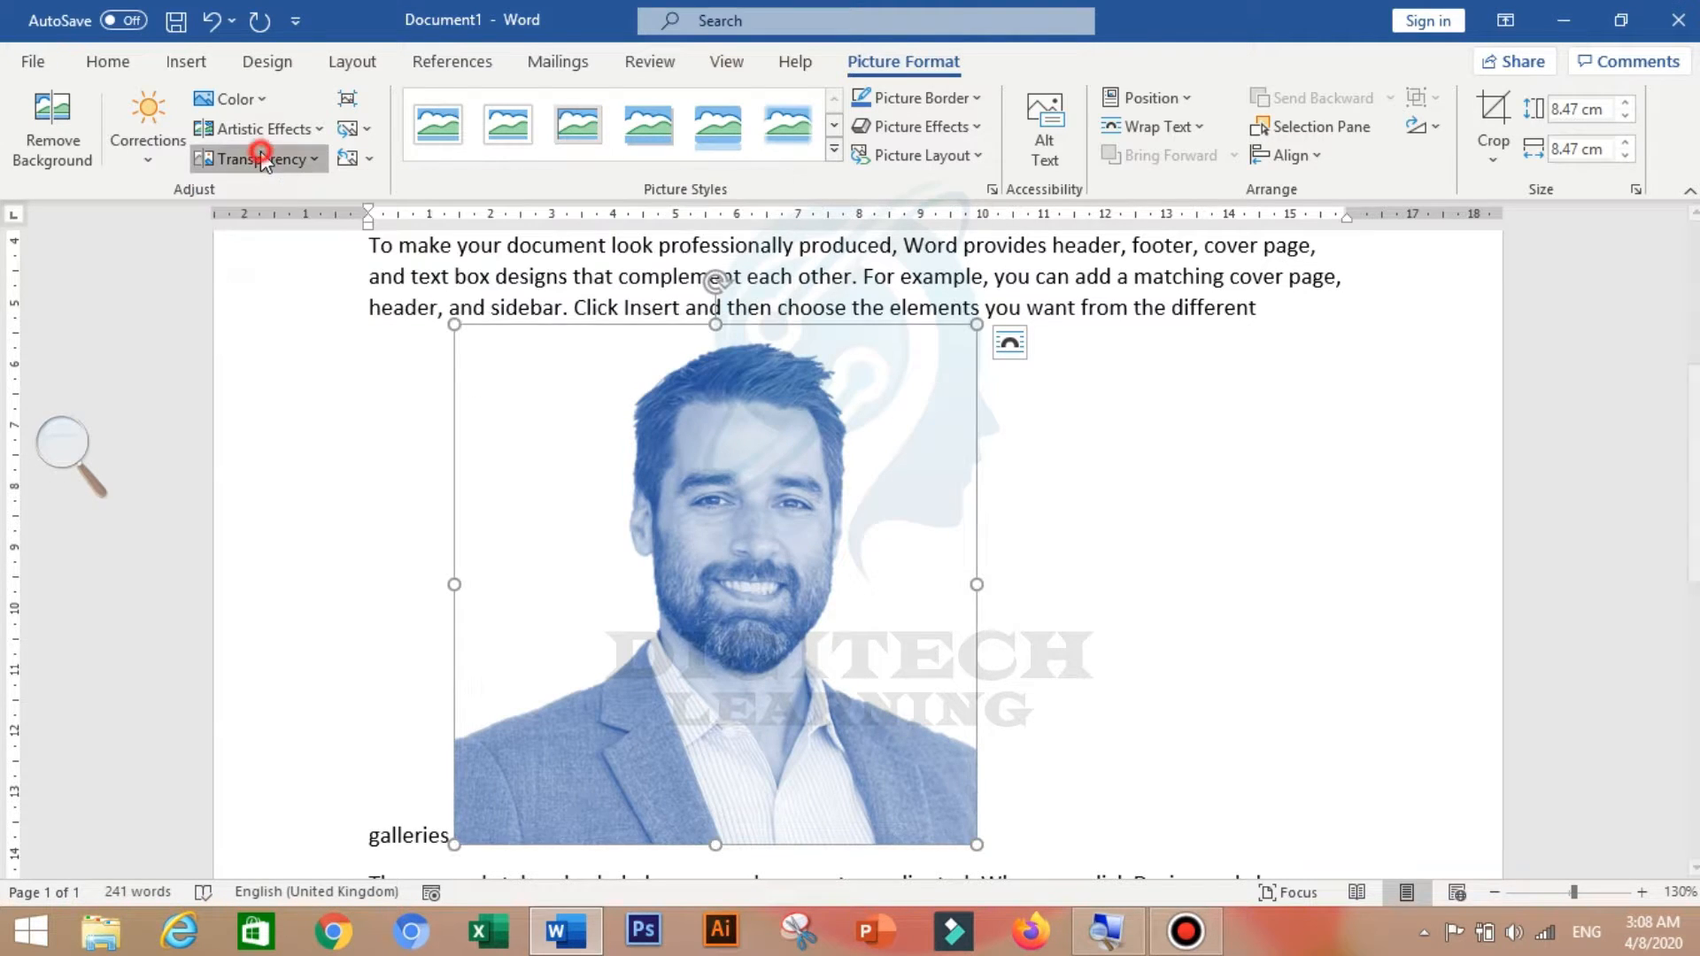
Compress only this picture with cropped areas deleted, choosing the Print (220 ppi) resolution.
{"action": "left_click", "coordinate": [344, 102]}
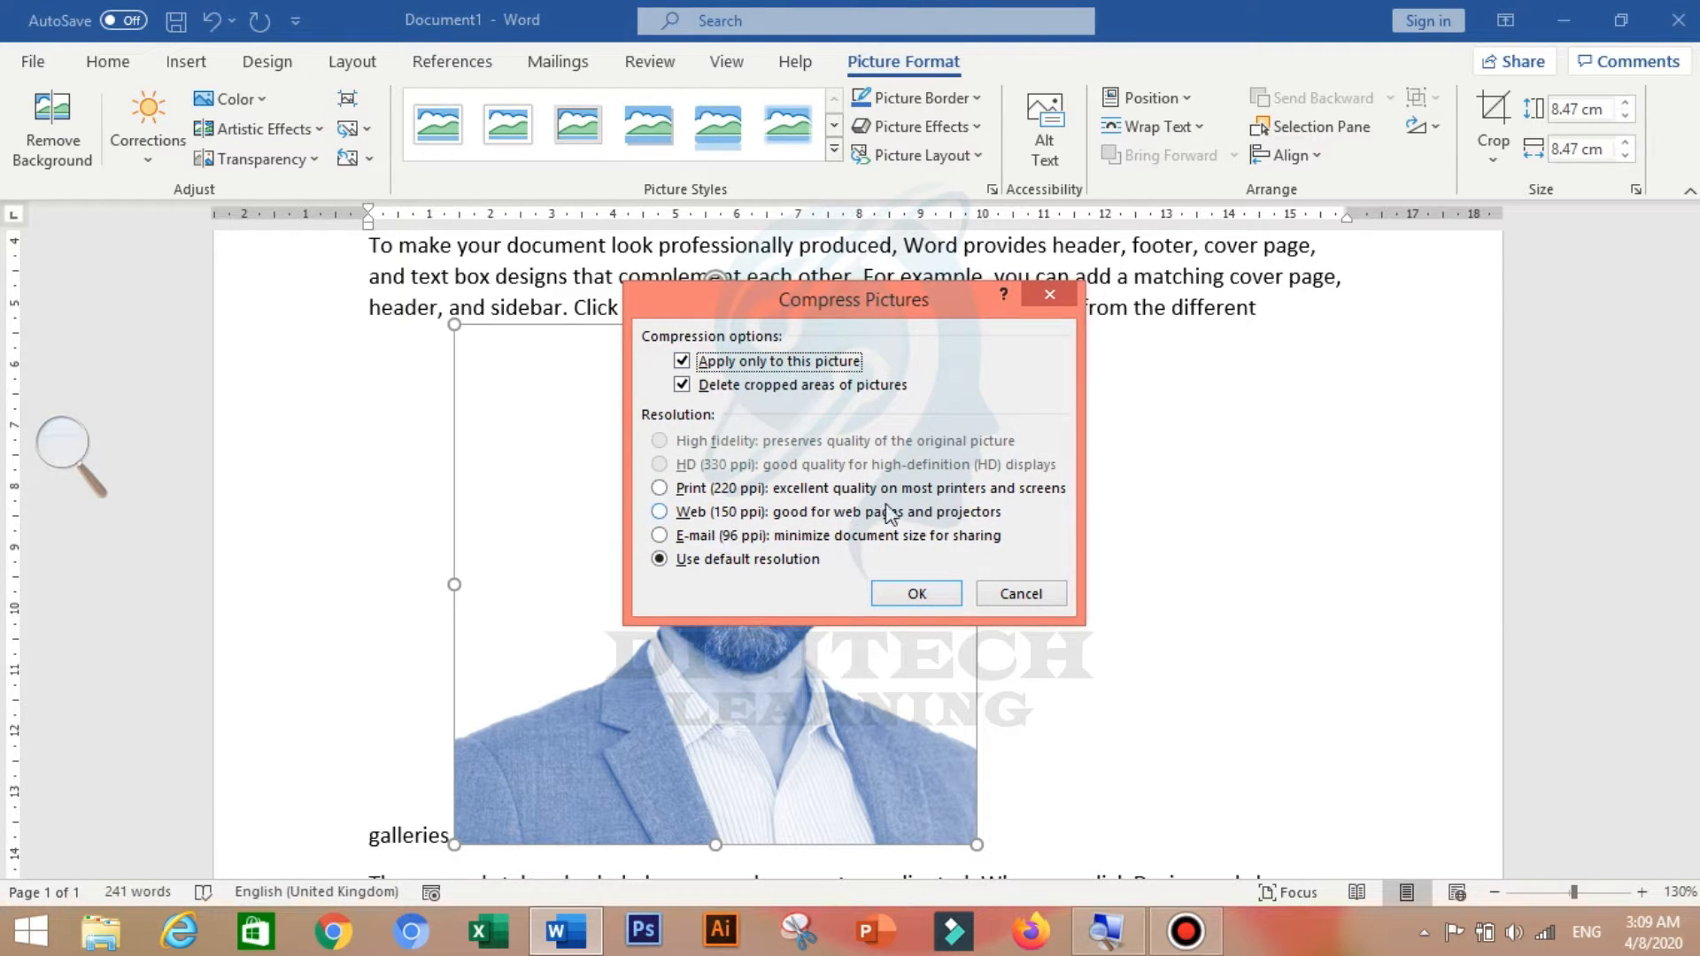
{"action": "left_click", "coordinate": [659, 490]}
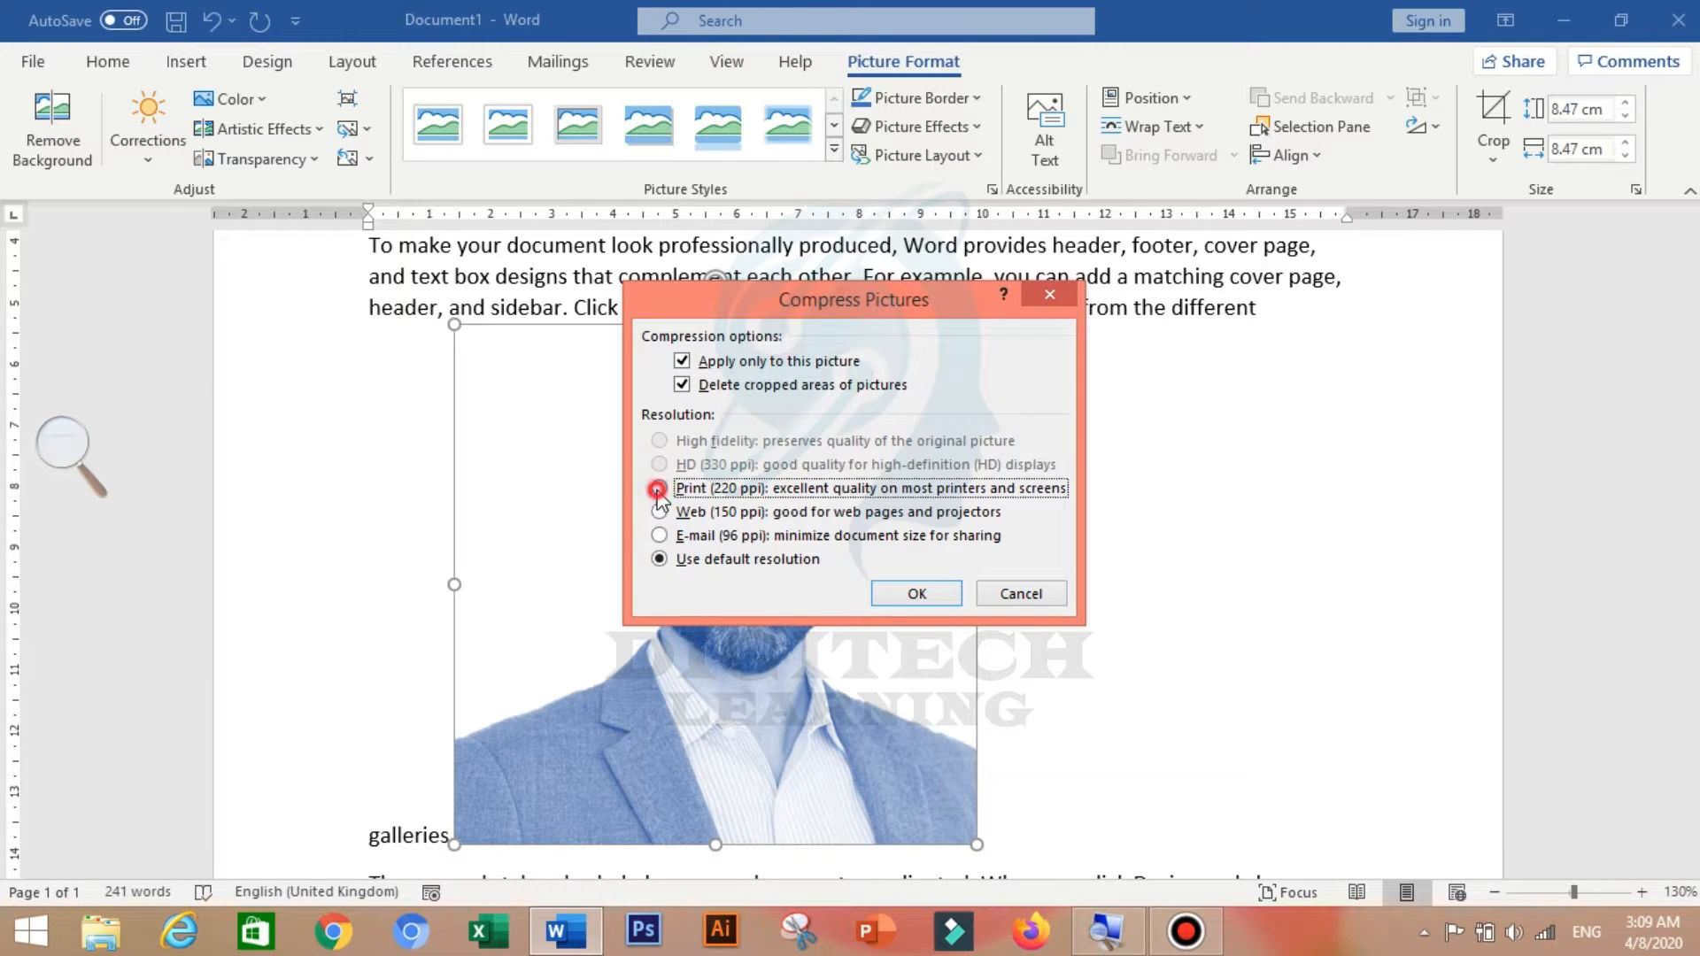
{"action": "left_click", "coordinate": [923, 595]}
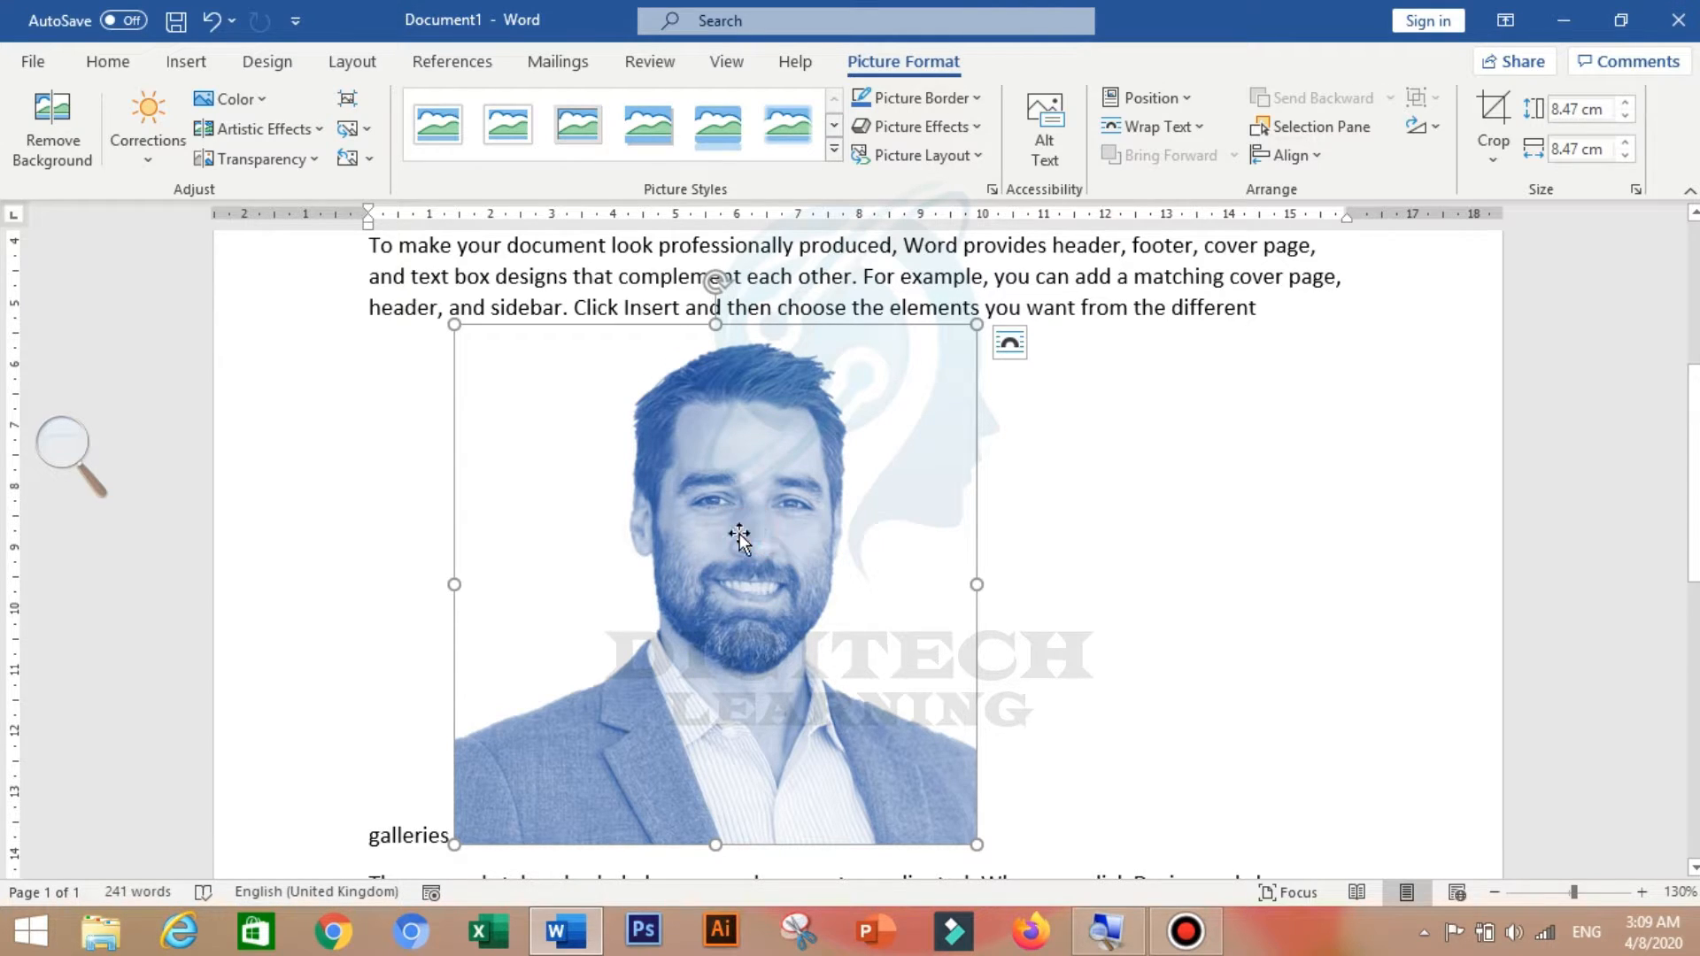
Change the man's picture to the file images (1).jpg from the Desktop Pictures folder.
{"action": "left_click", "coordinate": [362, 133]}
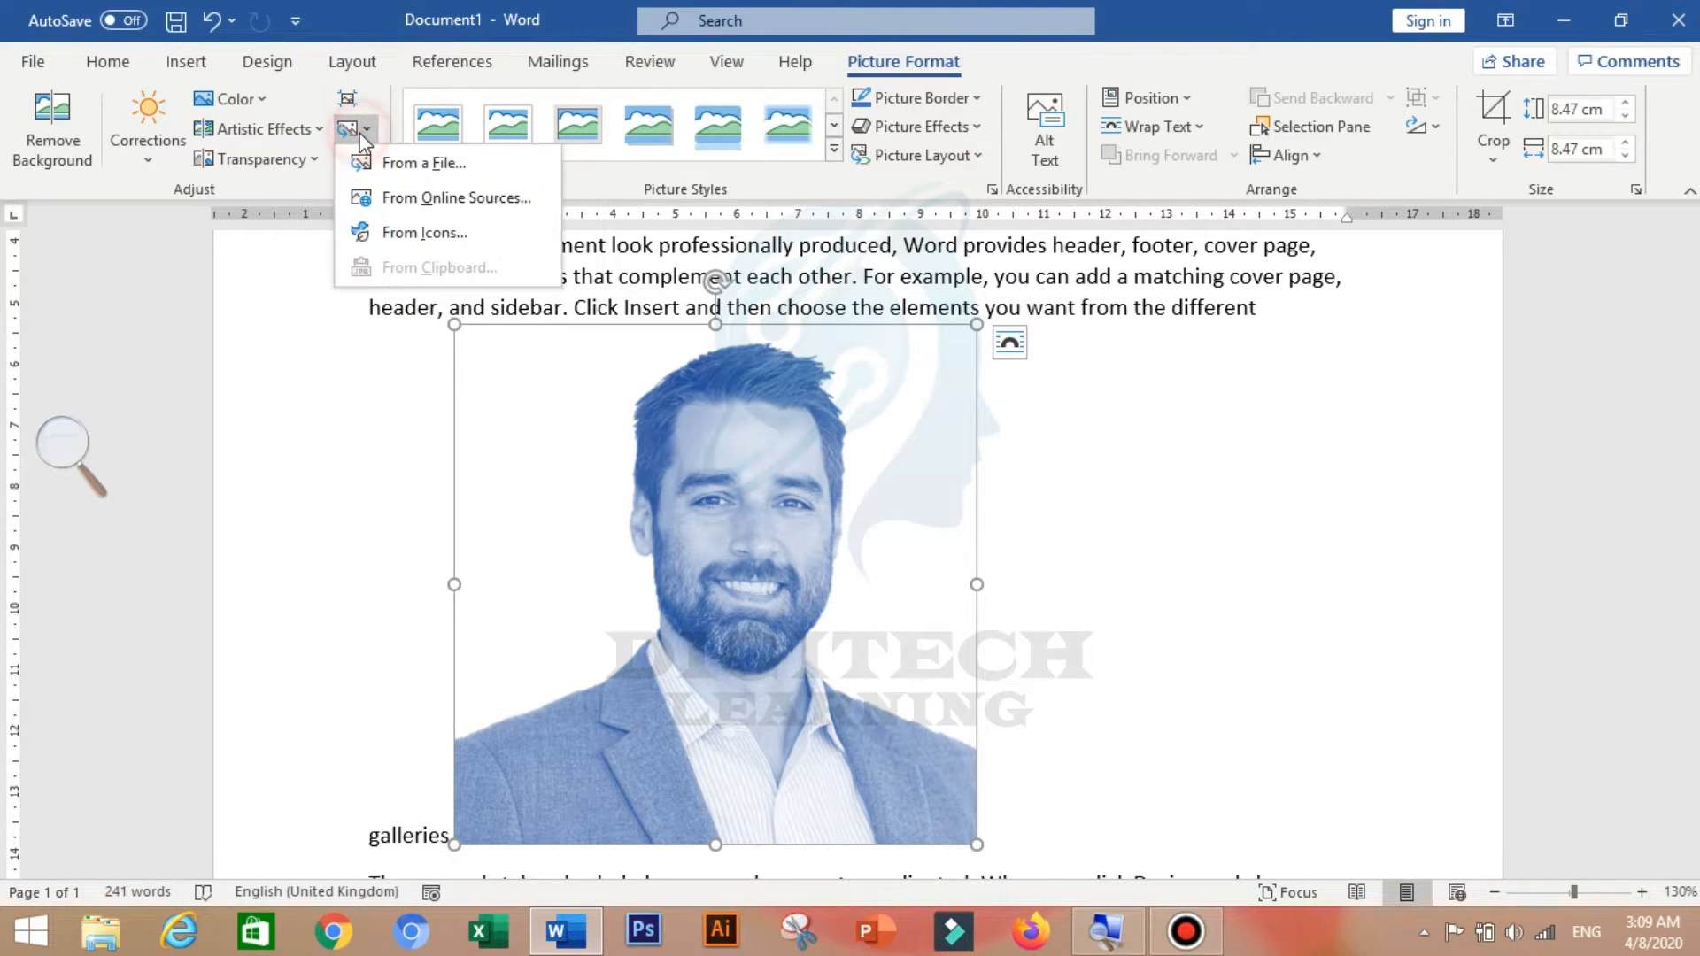
{"action": "left_click", "coordinate": [427, 165]}
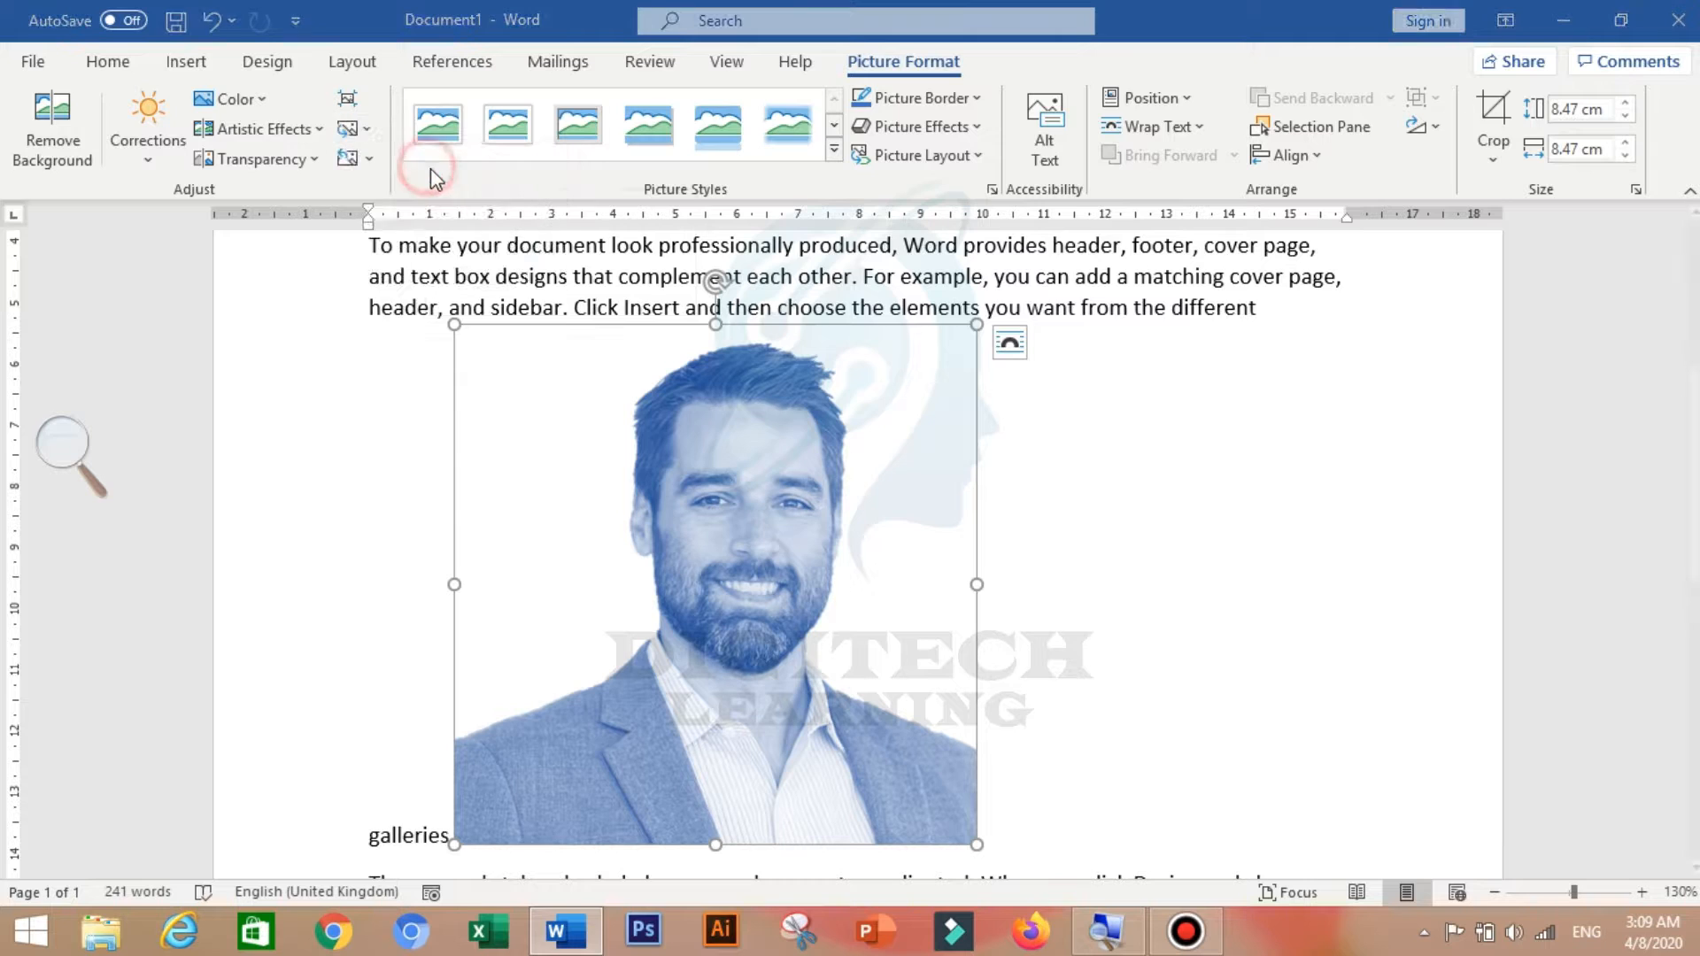
{"action": "left_click", "coordinate": [301, 228]}
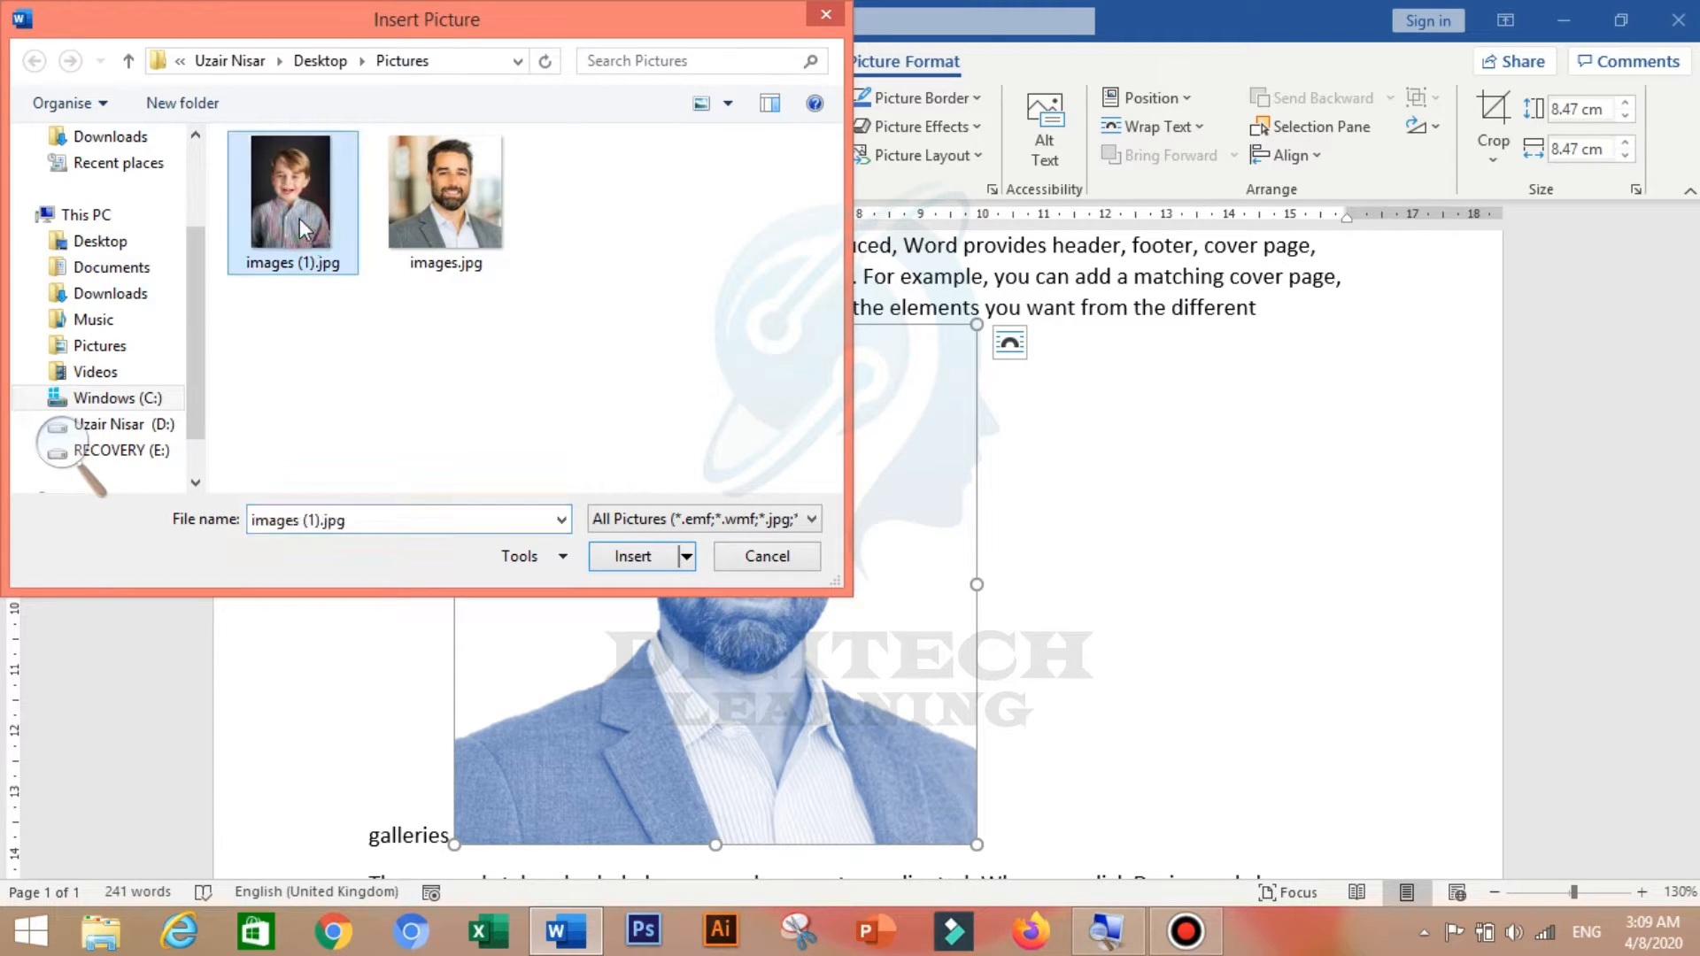
{"action": "left_click", "coordinate": [630, 555]}
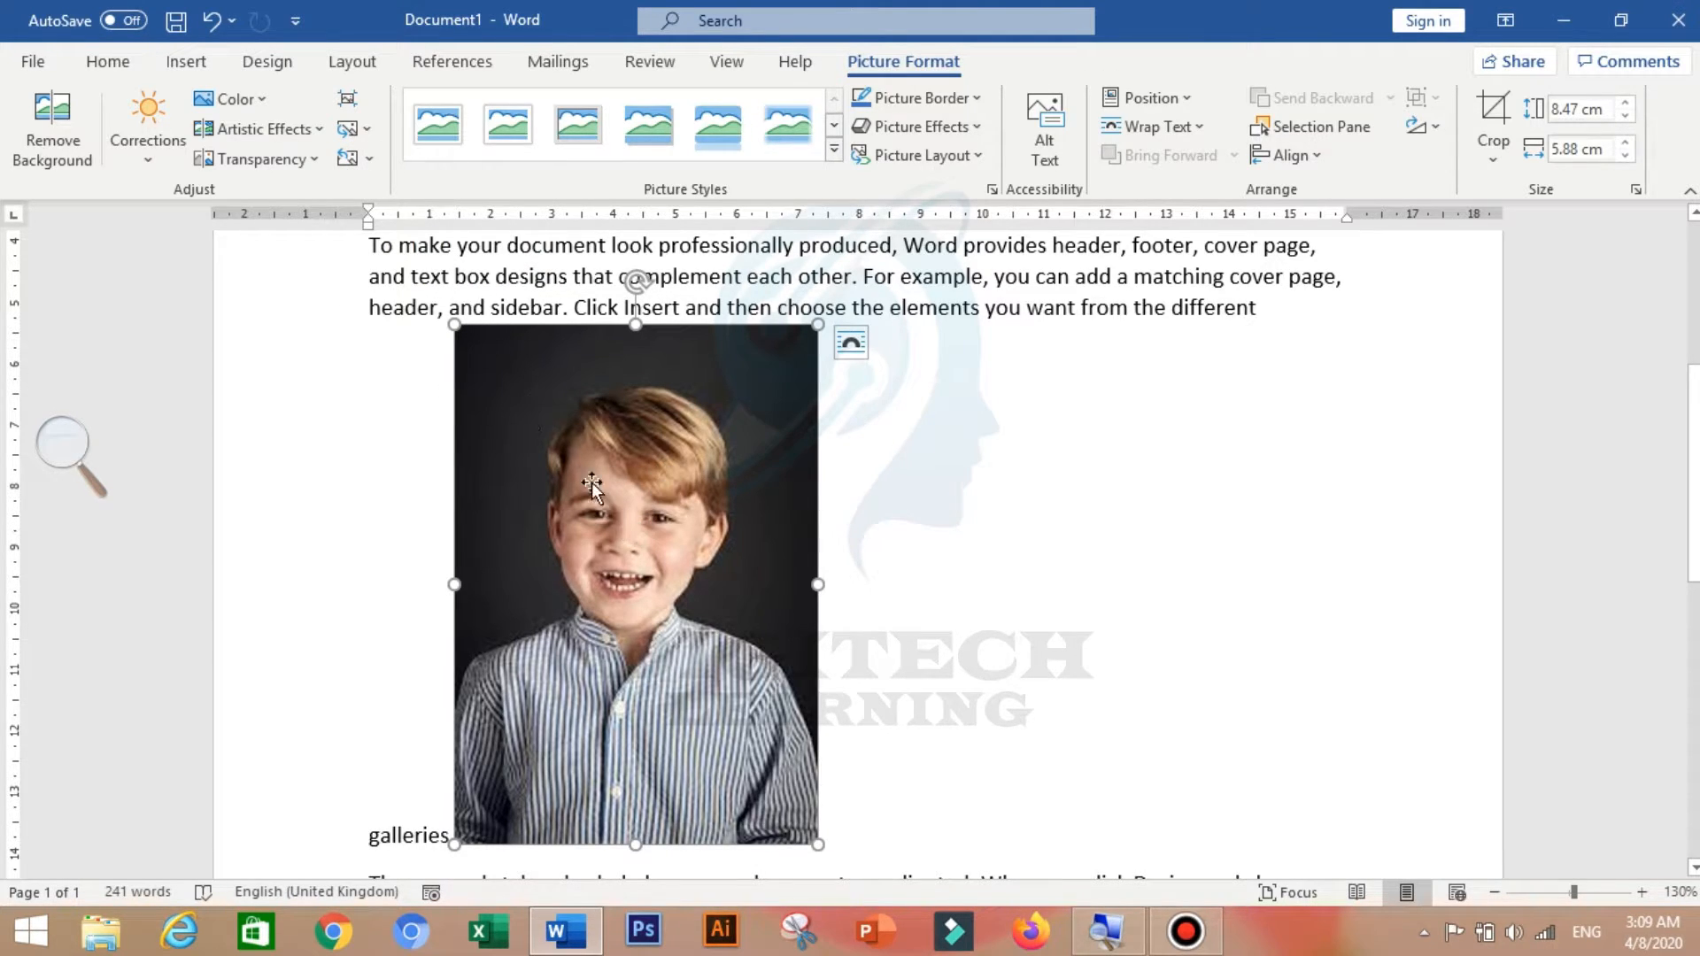
Try a black-and-white sketch artistic effect on the boy's picture, and reset the picture's formatting.
{"action": "left_click", "coordinate": [282, 134]}
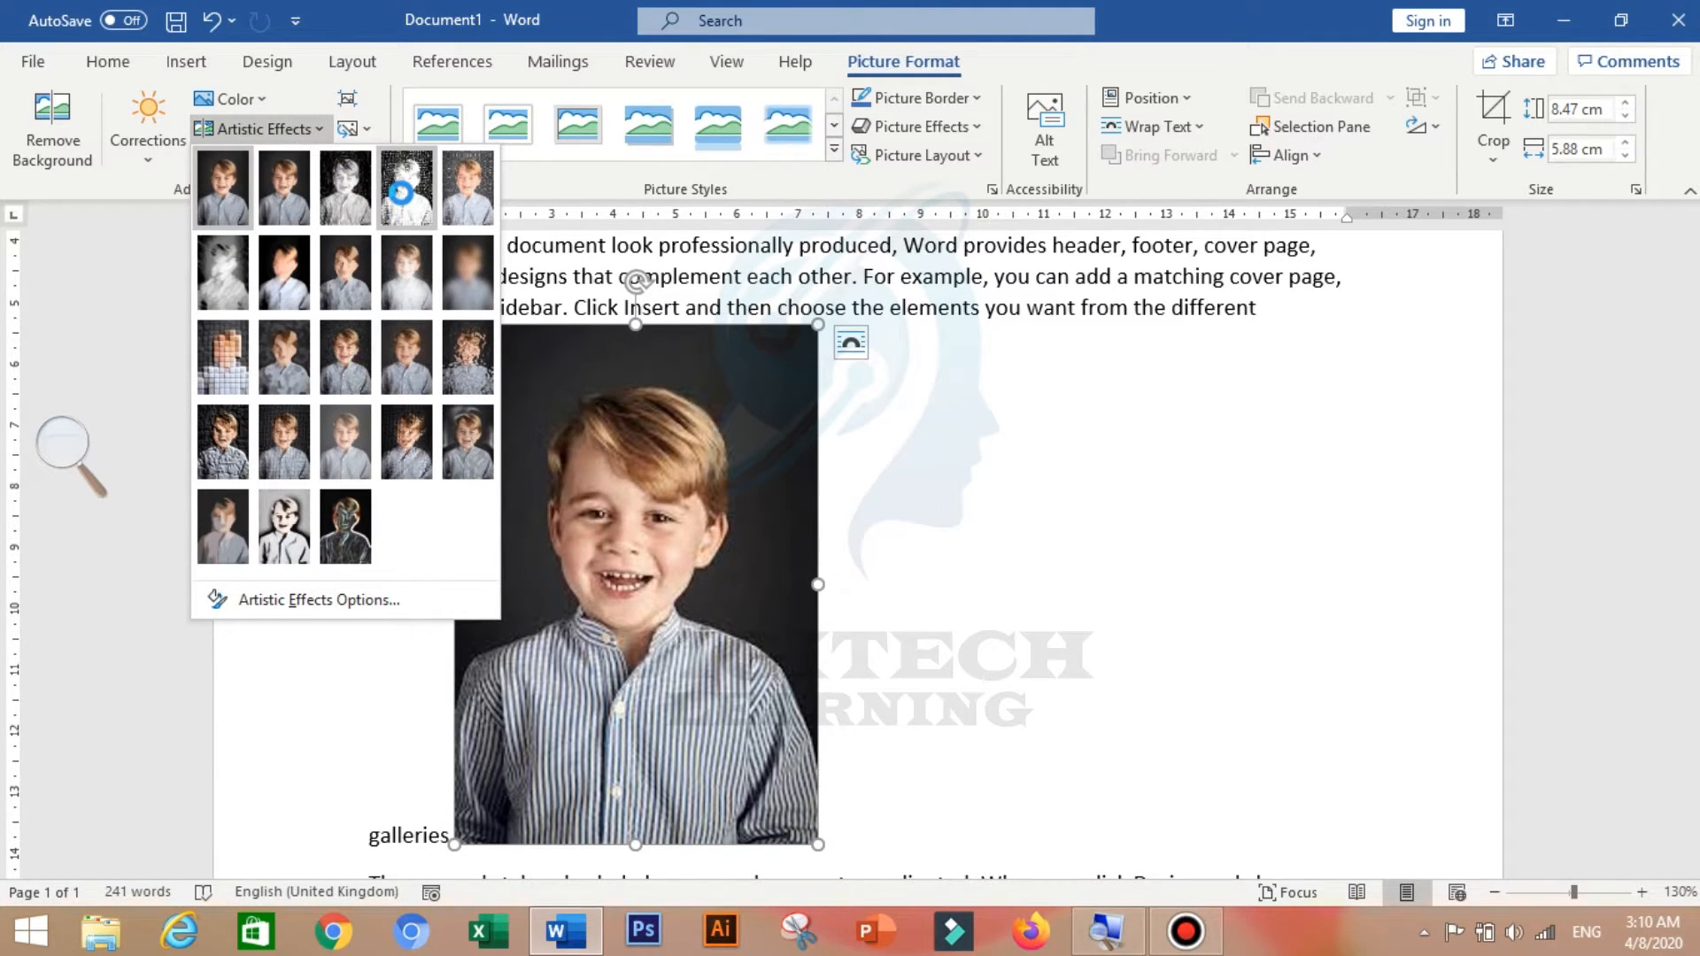
{"action": "left_click", "coordinate": [401, 193]}
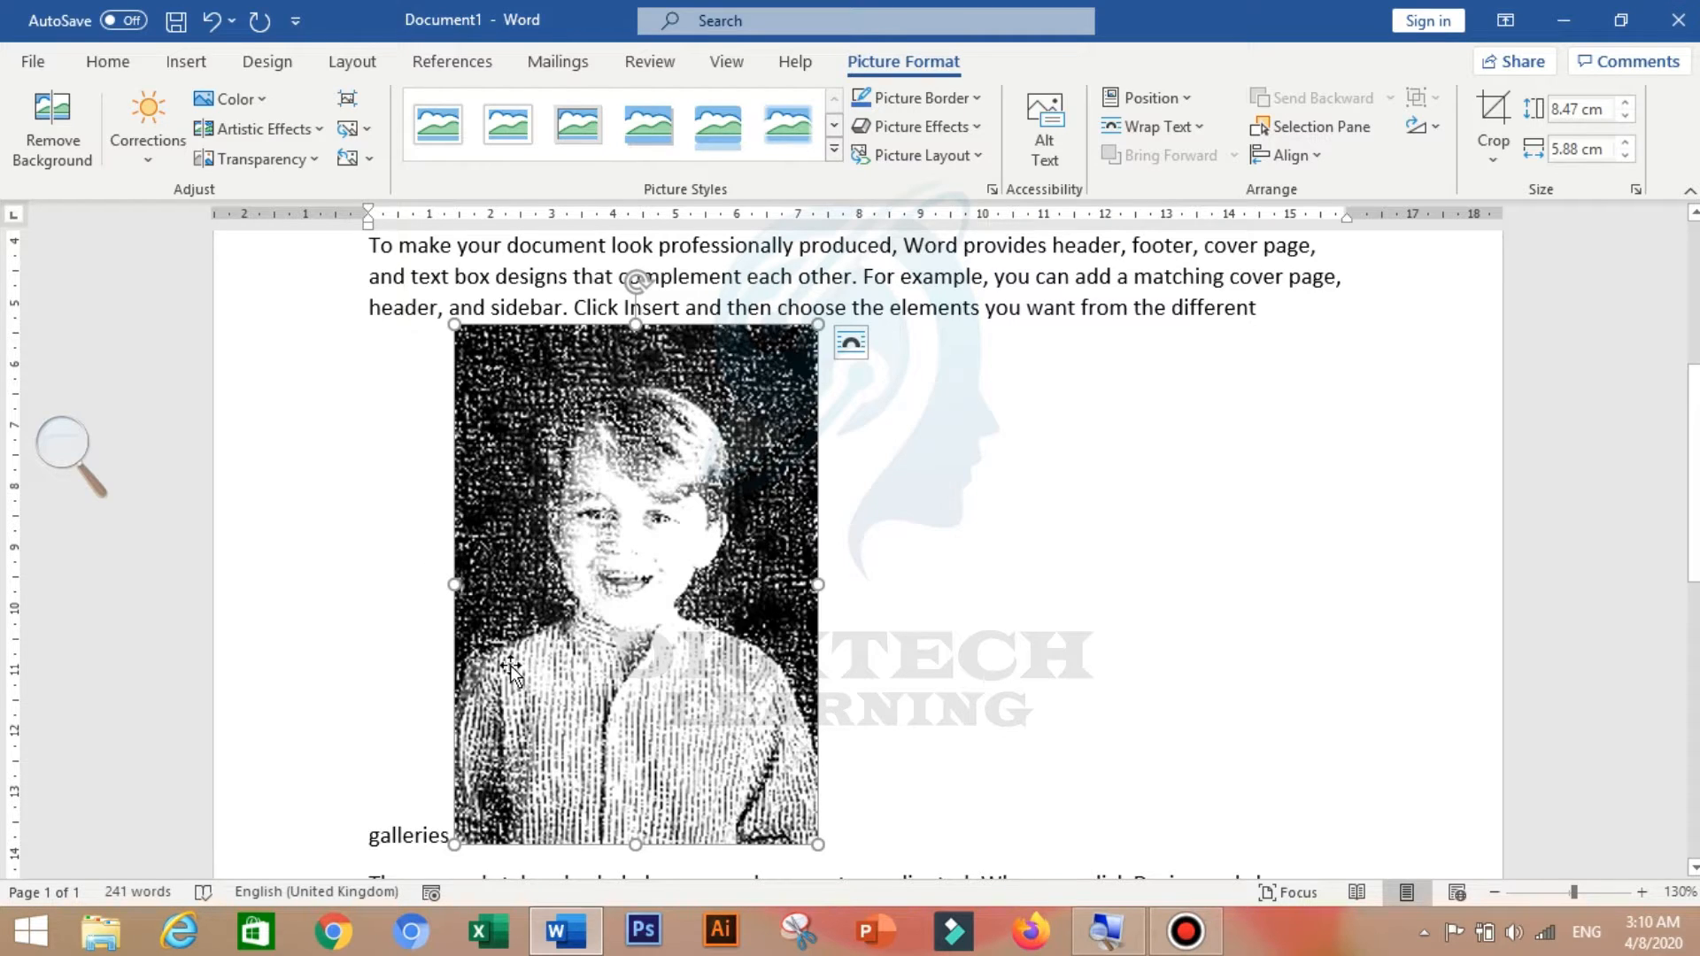
{"action": "left_click", "coordinate": [357, 163]}
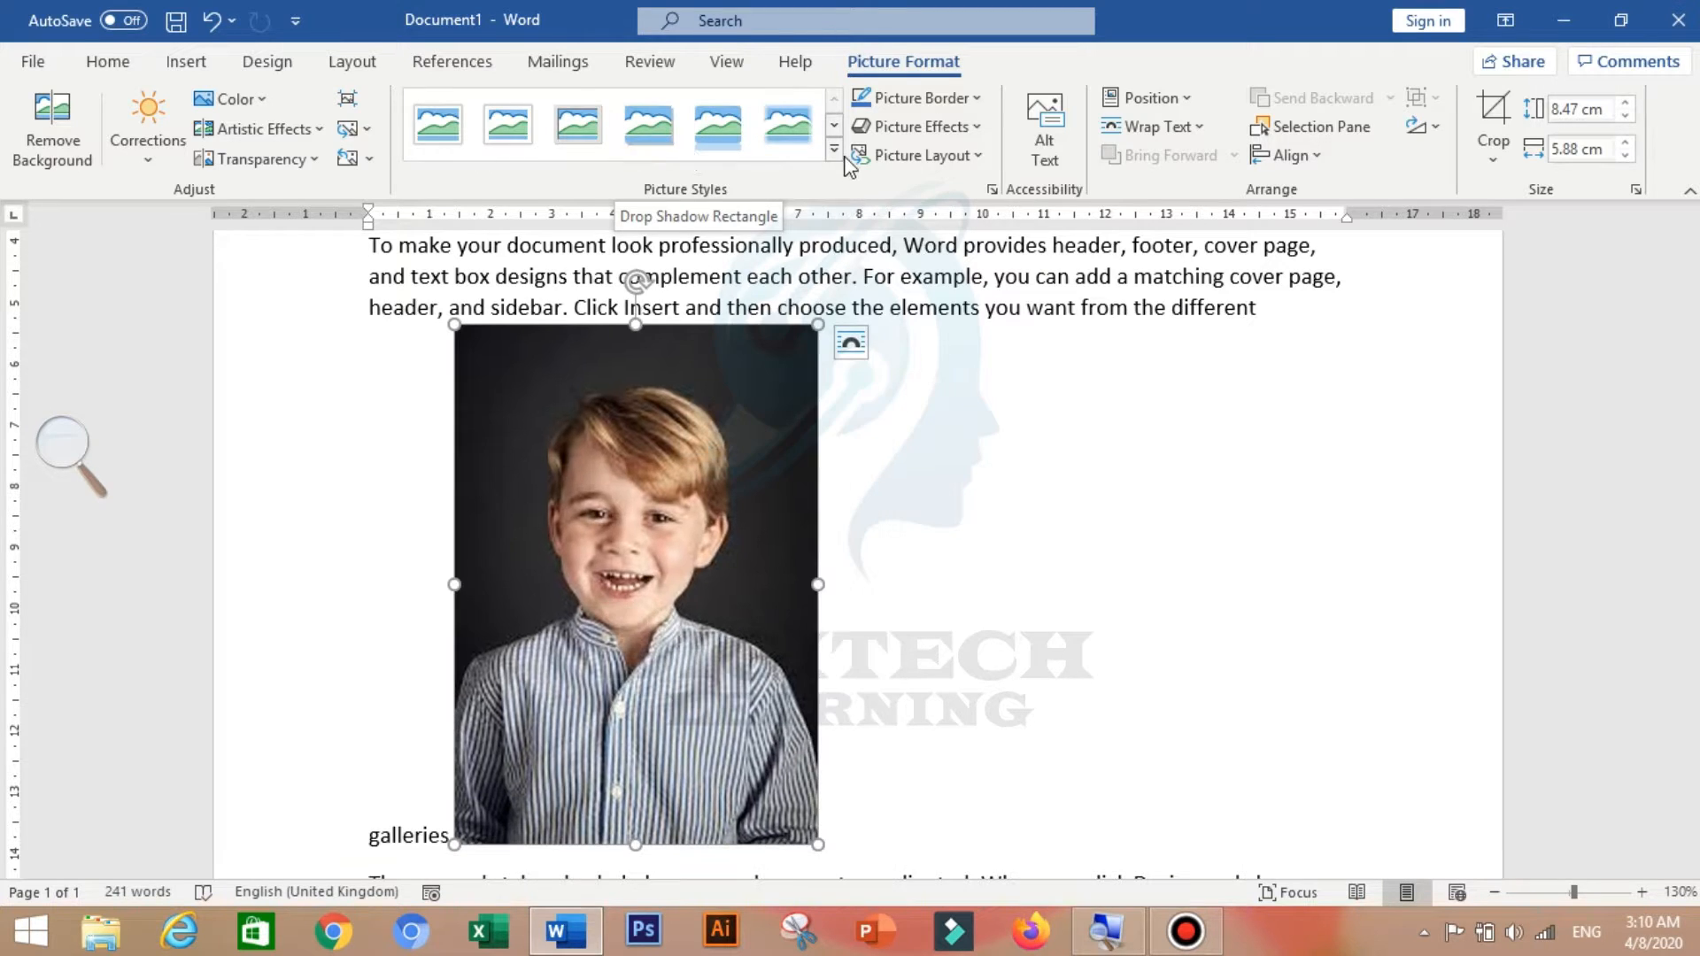
Preview the picture styles on the boy's picture, including the oval style with a bevelled metal frame.
{"action": "left_click", "coordinate": [834, 149]}
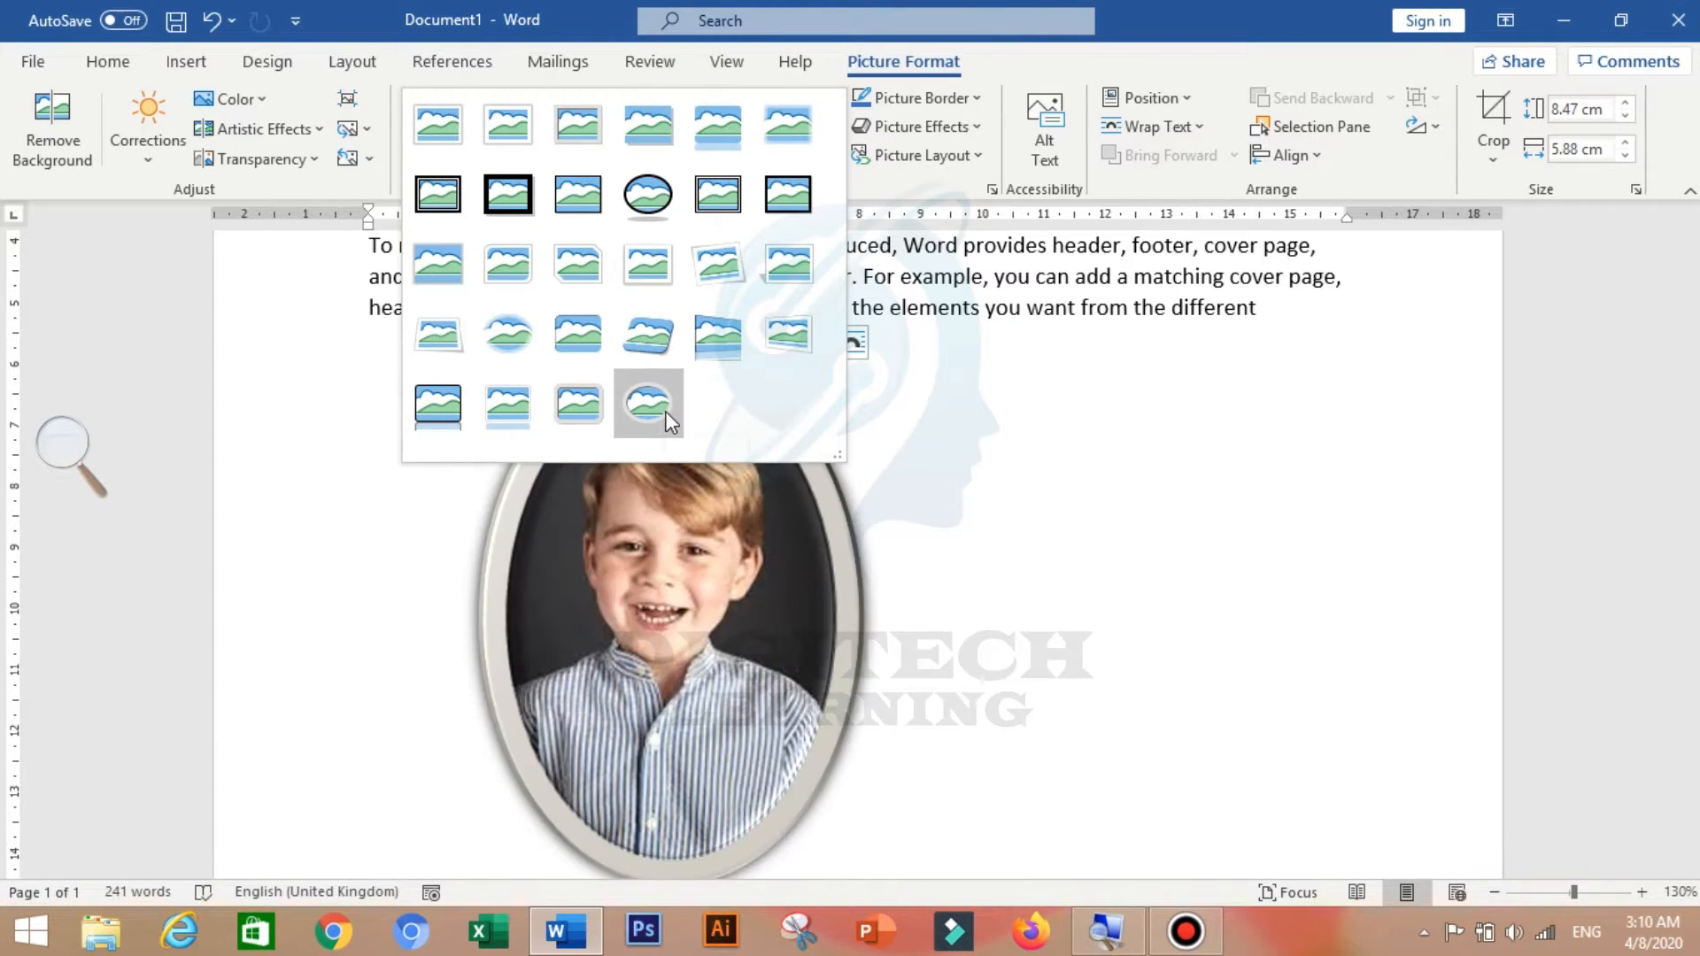
{"action": "key", "text": "Escape"}
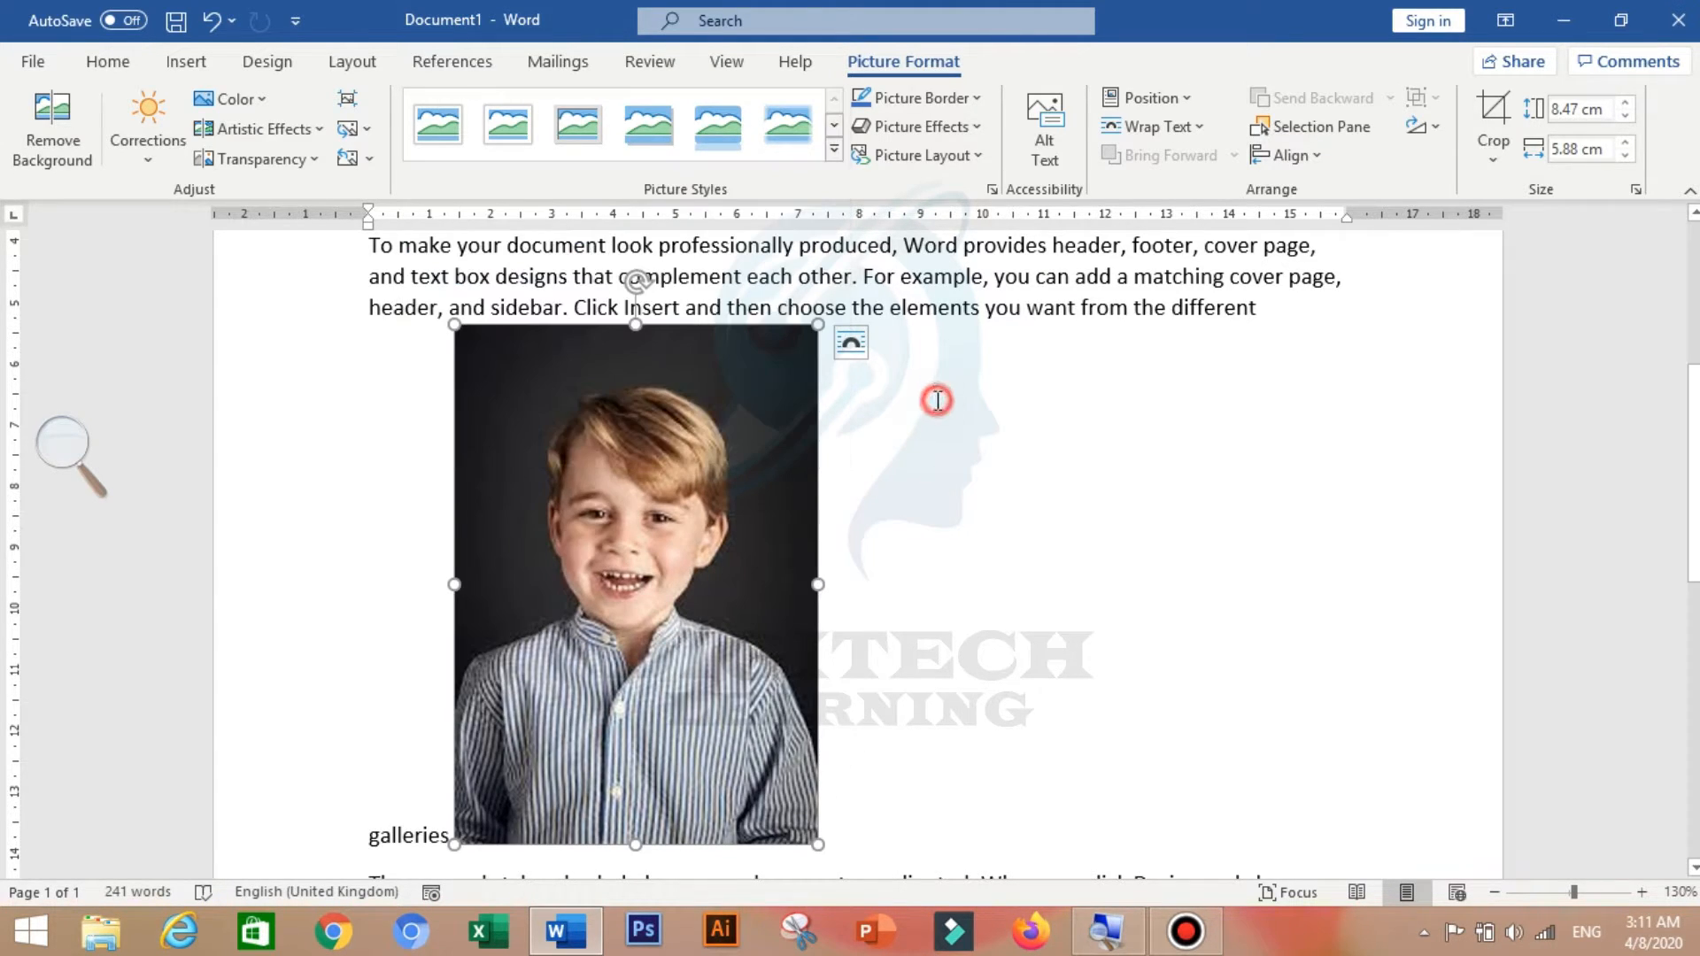
Give the boy's picture a red border from the standard colours, and deselect the picture to check it.
{"action": "left_click", "coordinate": [954, 98]}
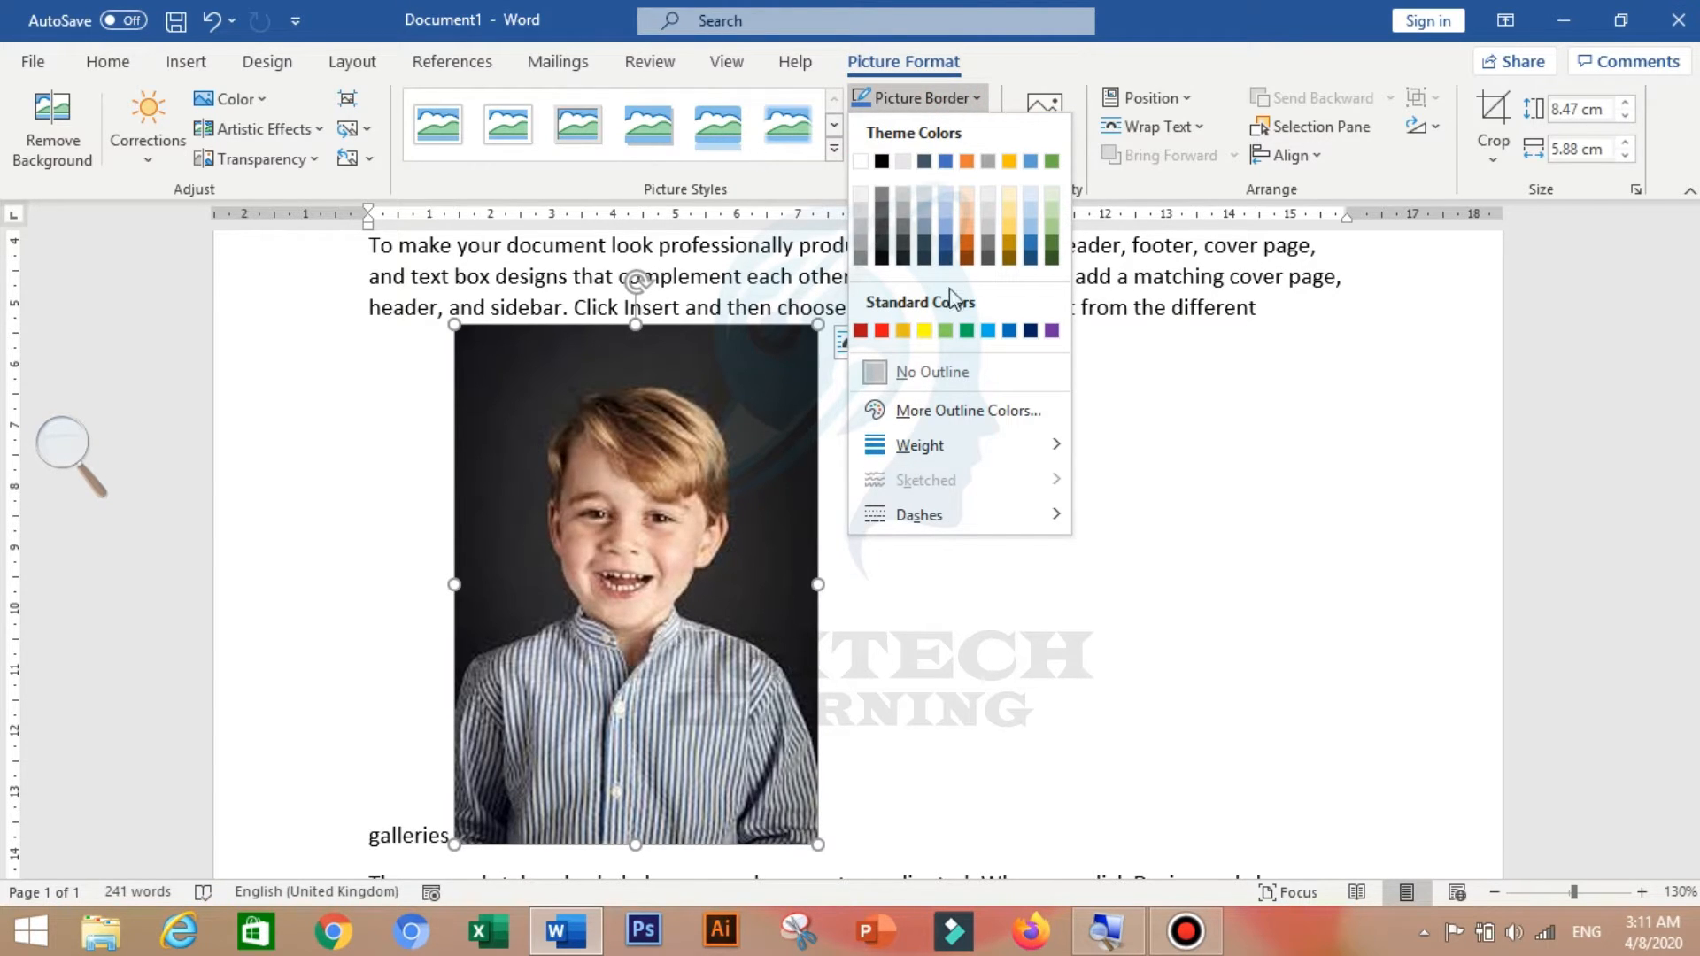
{"action": "left_click", "coordinate": [882, 331]}
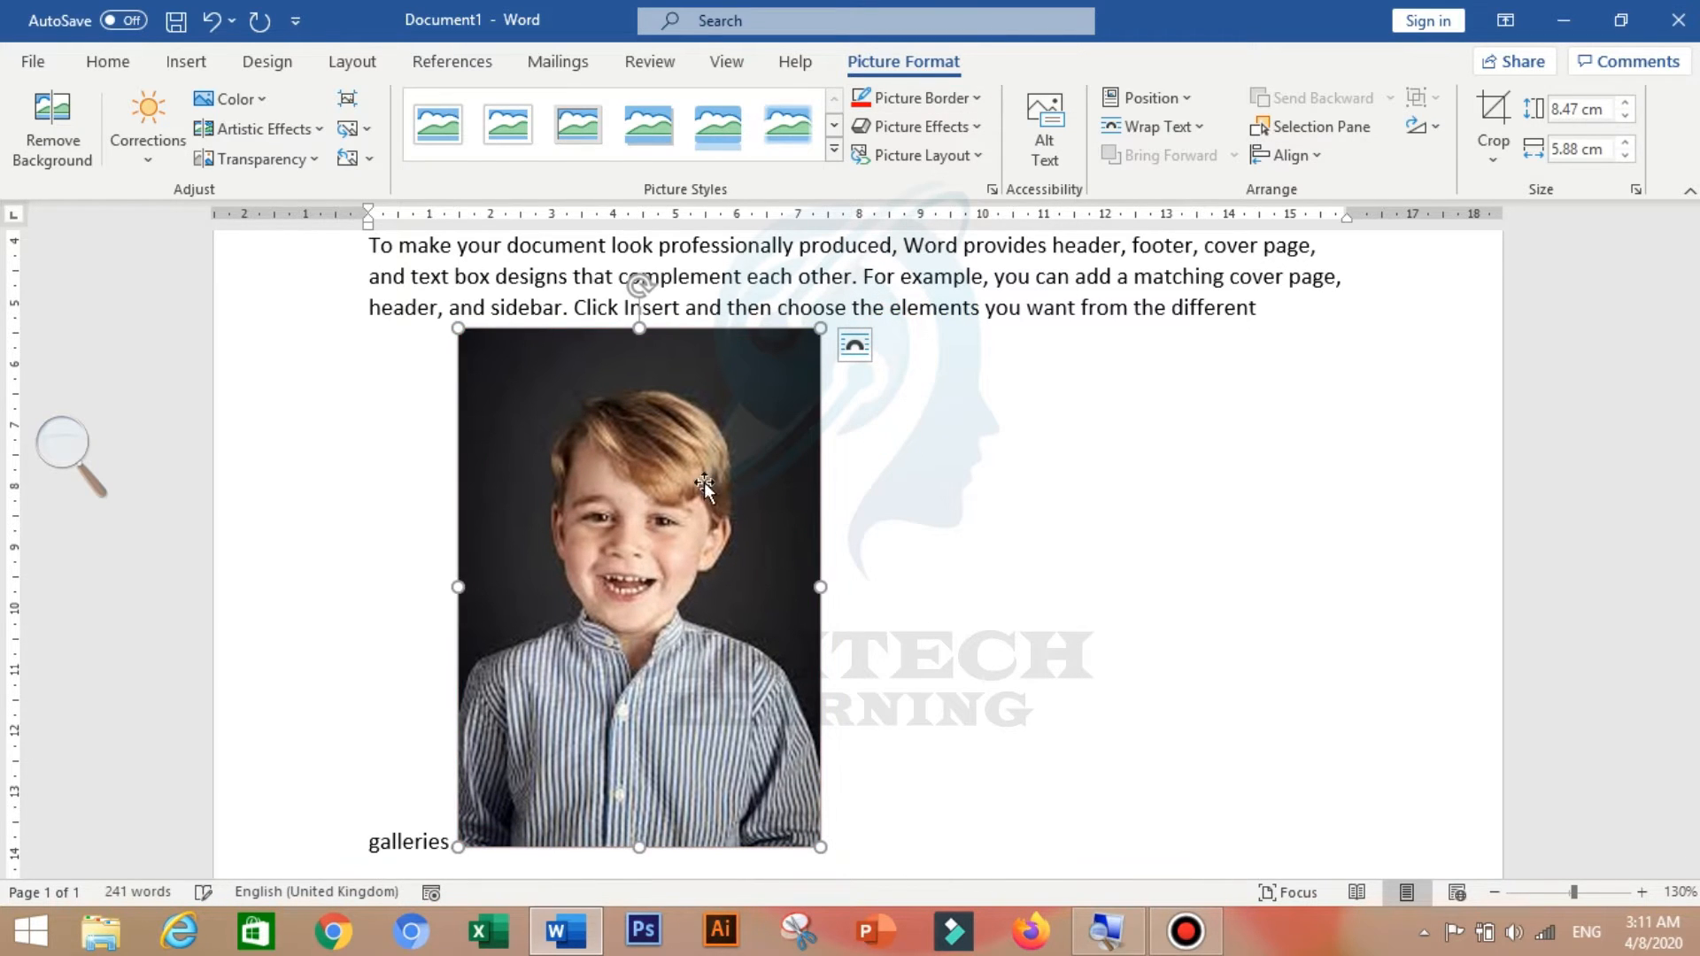
{"action": "left_click", "coordinate": [948, 492]}
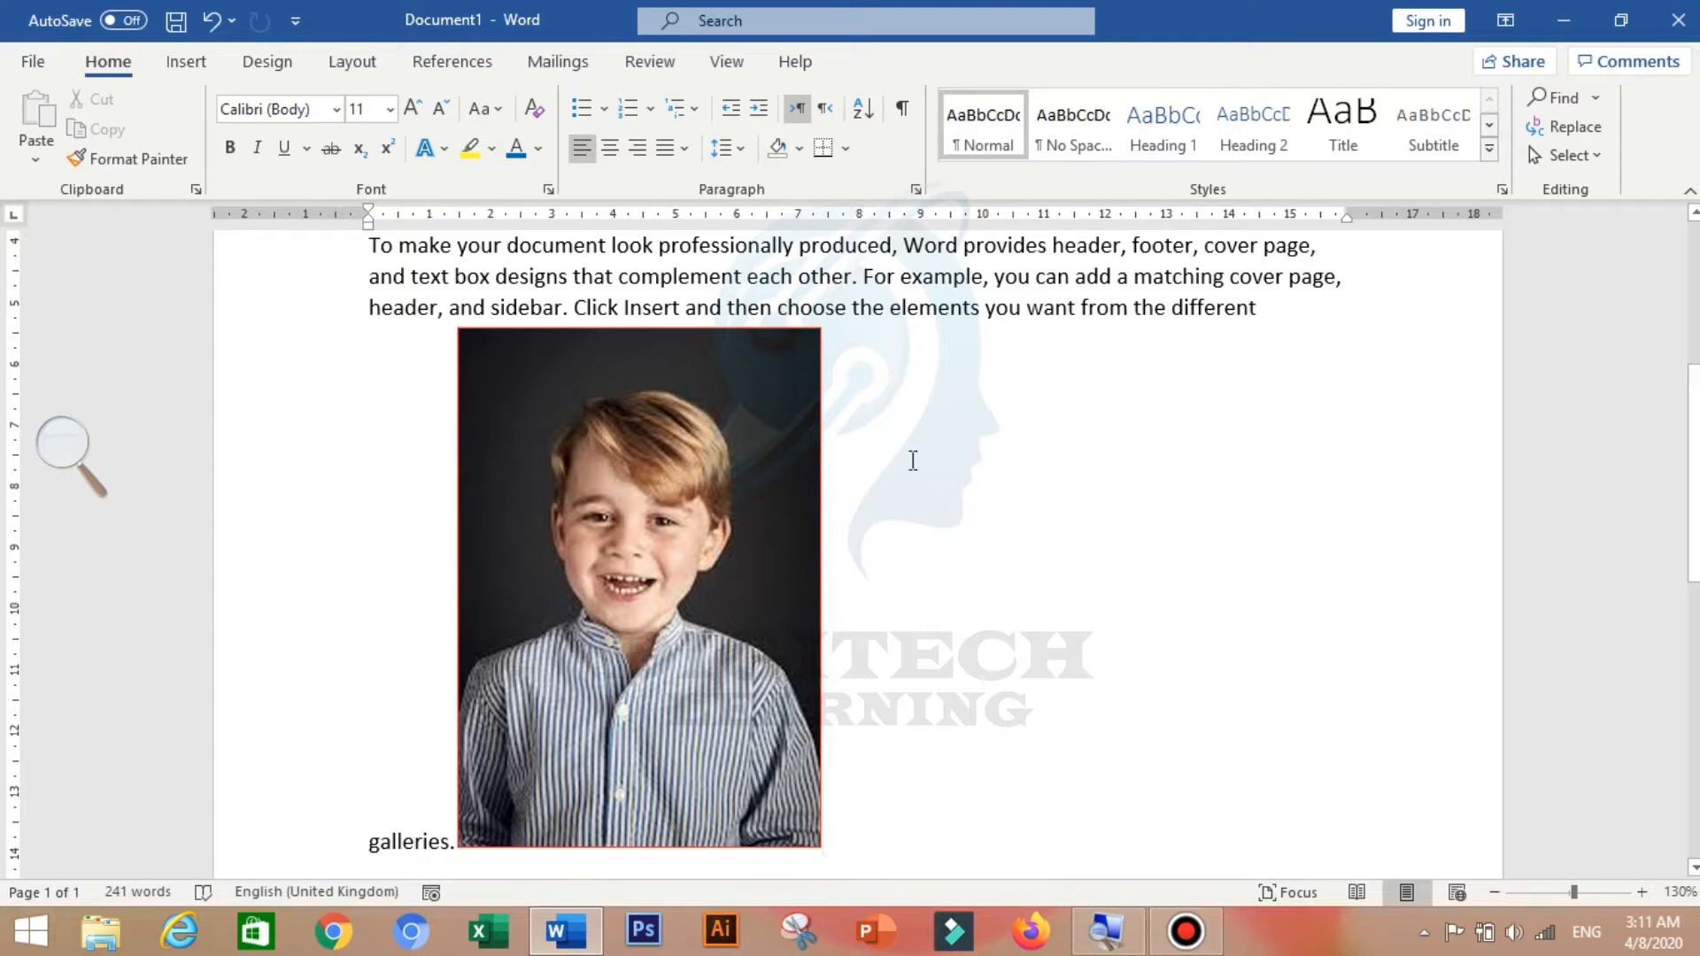
Set the weight of the red border around the boy's picture to 4½ pt.
{"action": "left_click", "coordinate": [686, 443]}
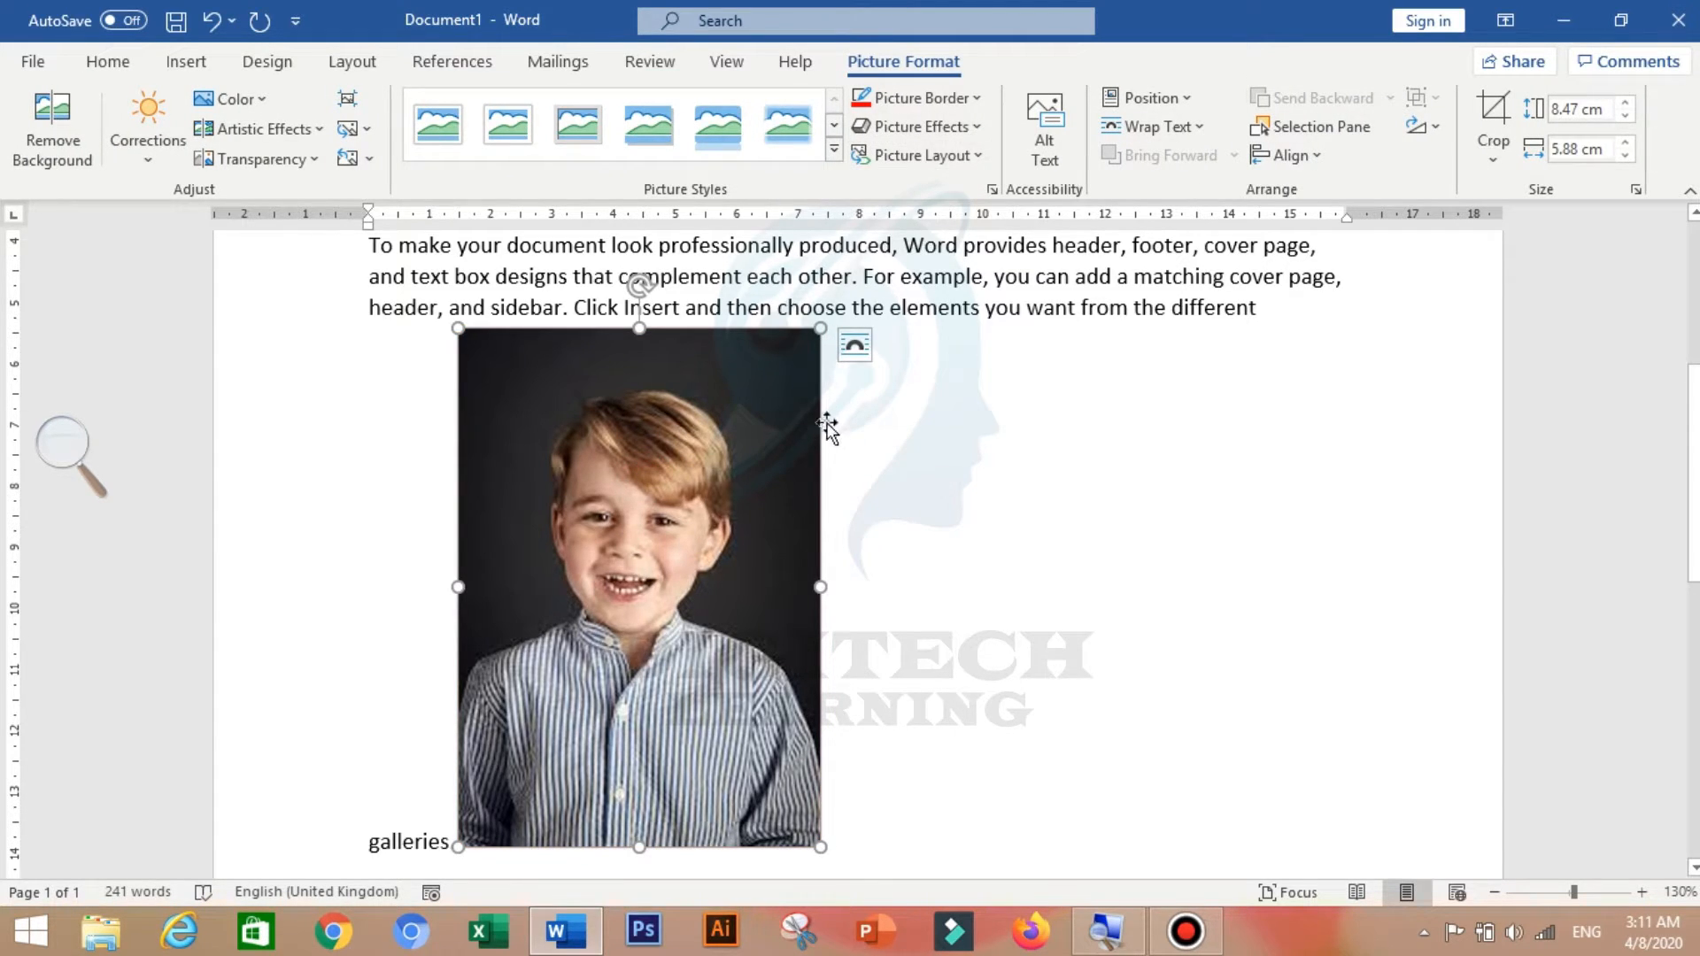
{"action": "left_click", "coordinate": [974, 98]}
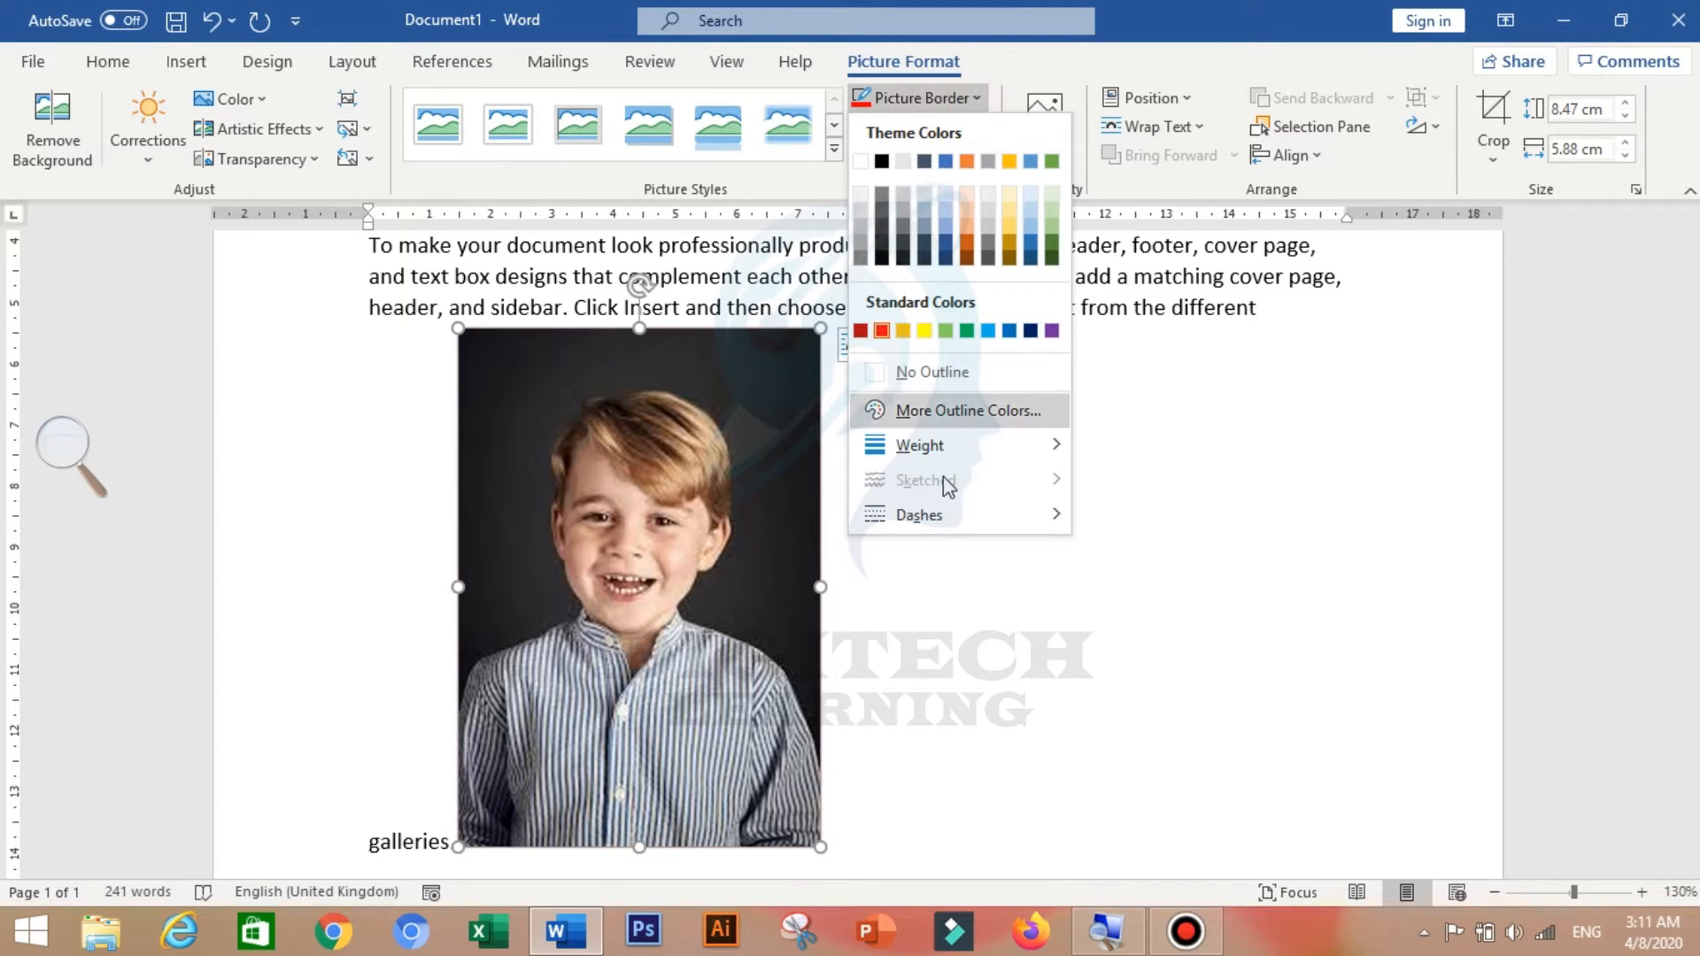
{"action": "mouse_move", "coordinate": [955, 456]}
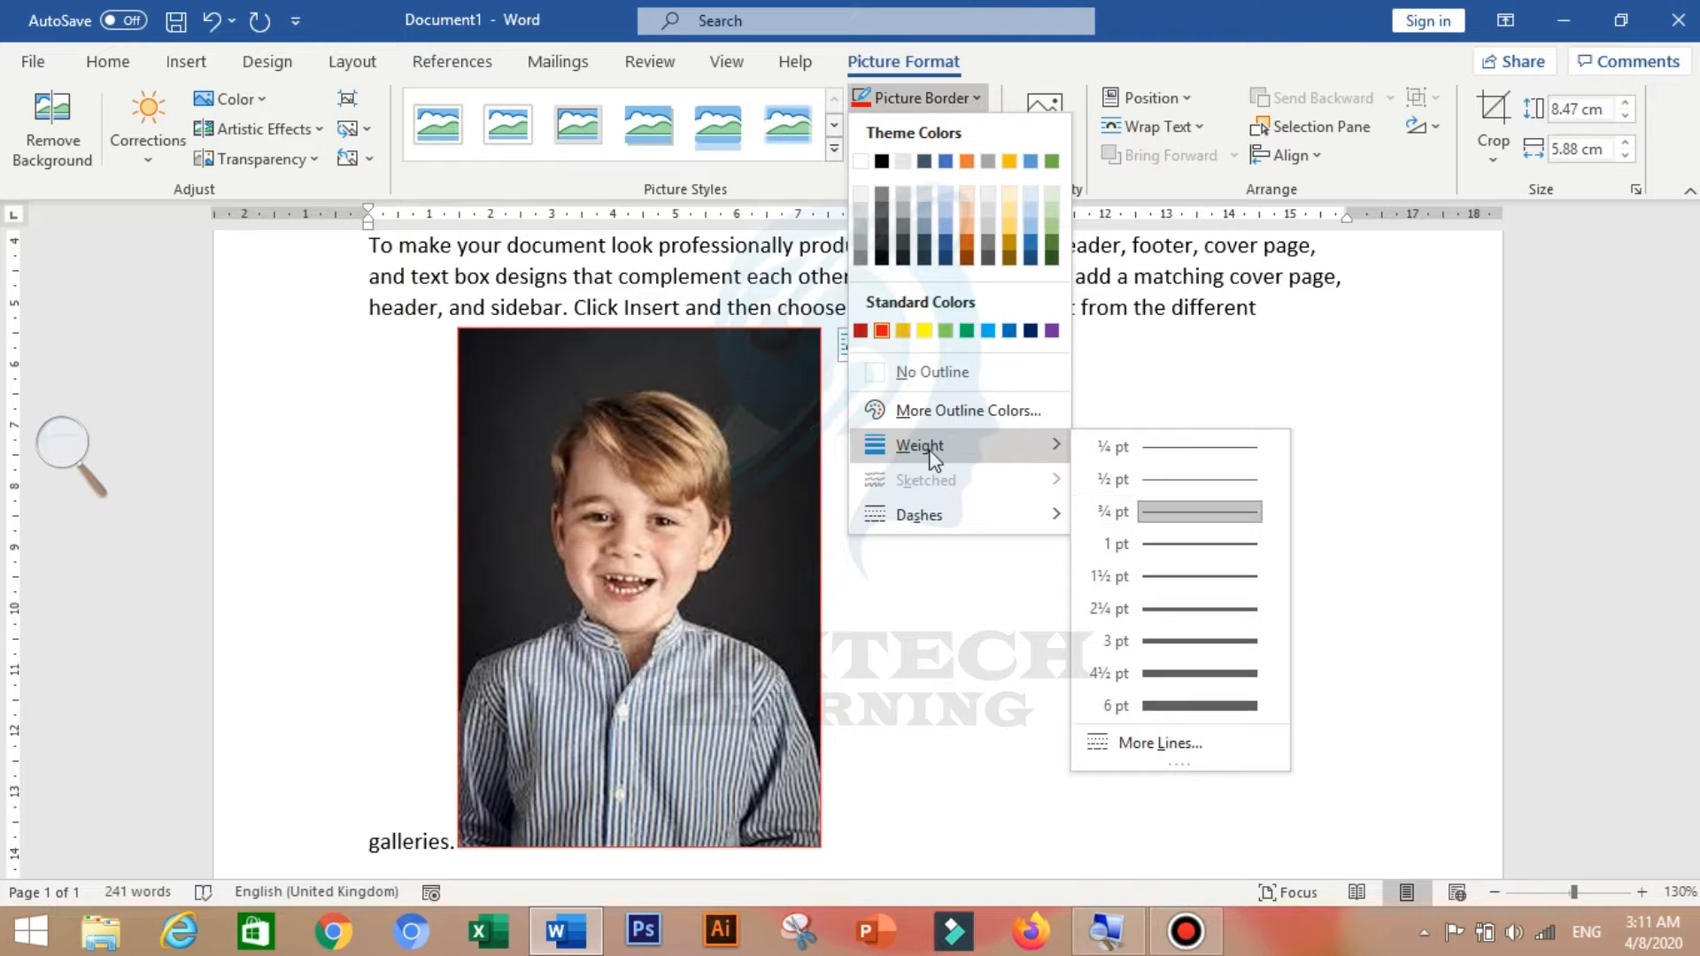
{"action": "left_click", "coordinate": [1179, 666]}
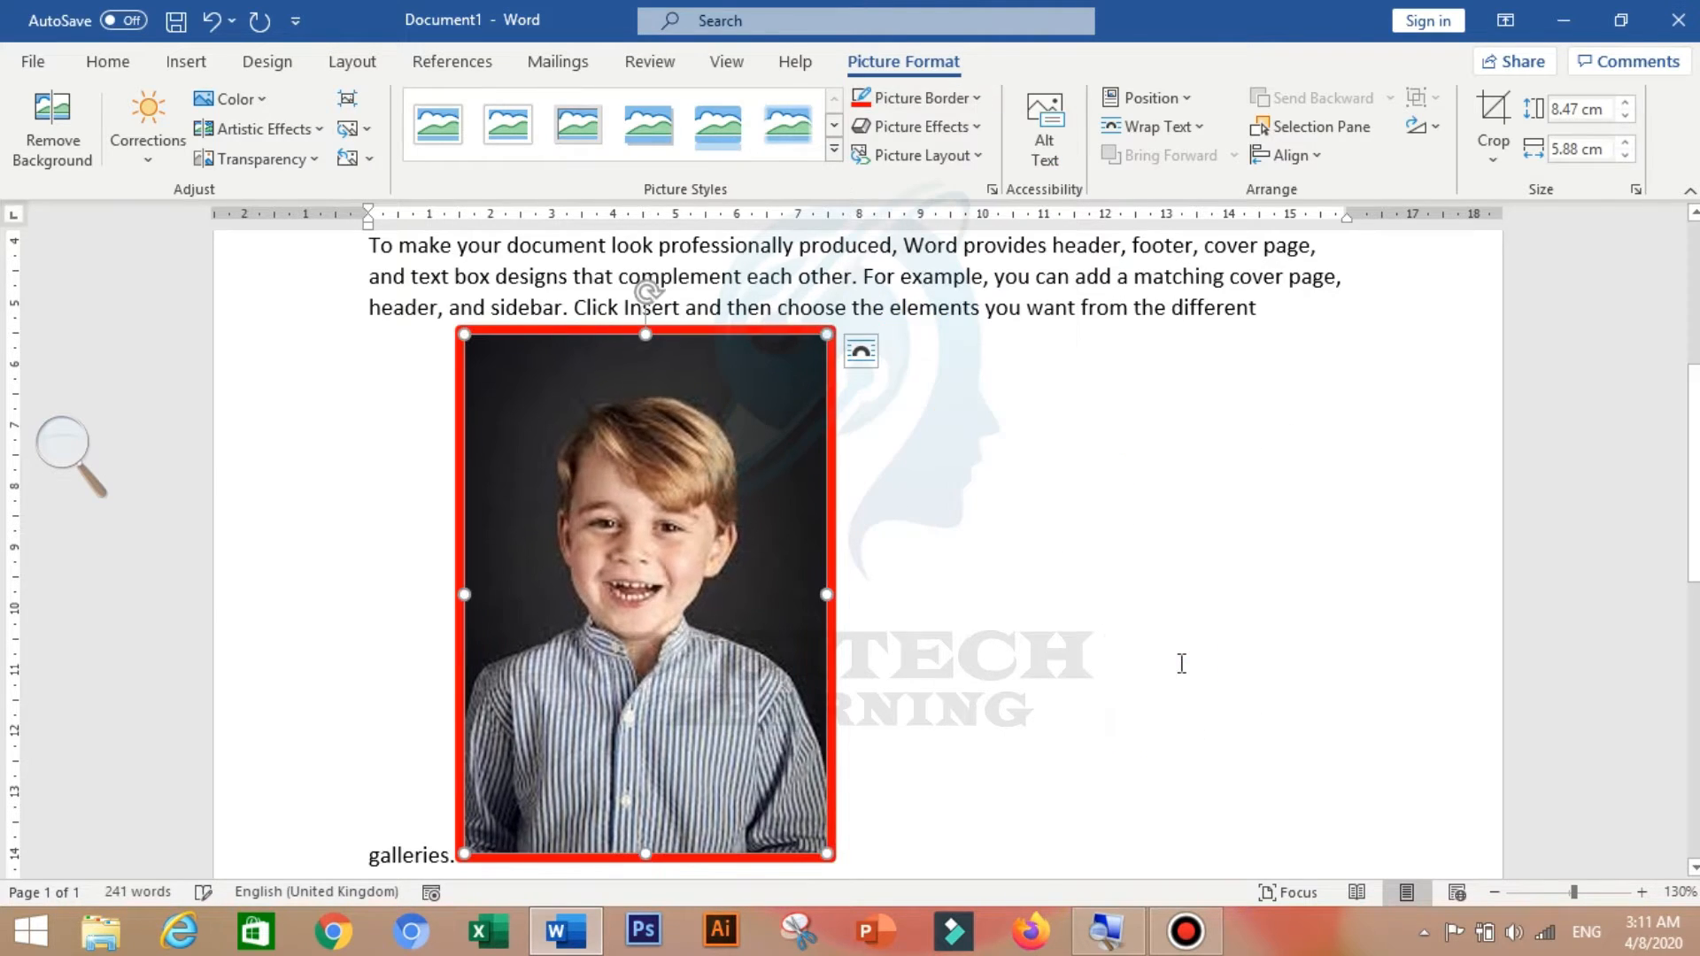
Remove the red border from the boy's picture by giving it no outline.
{"action": "left_click", "coordinate": [957, 100]}
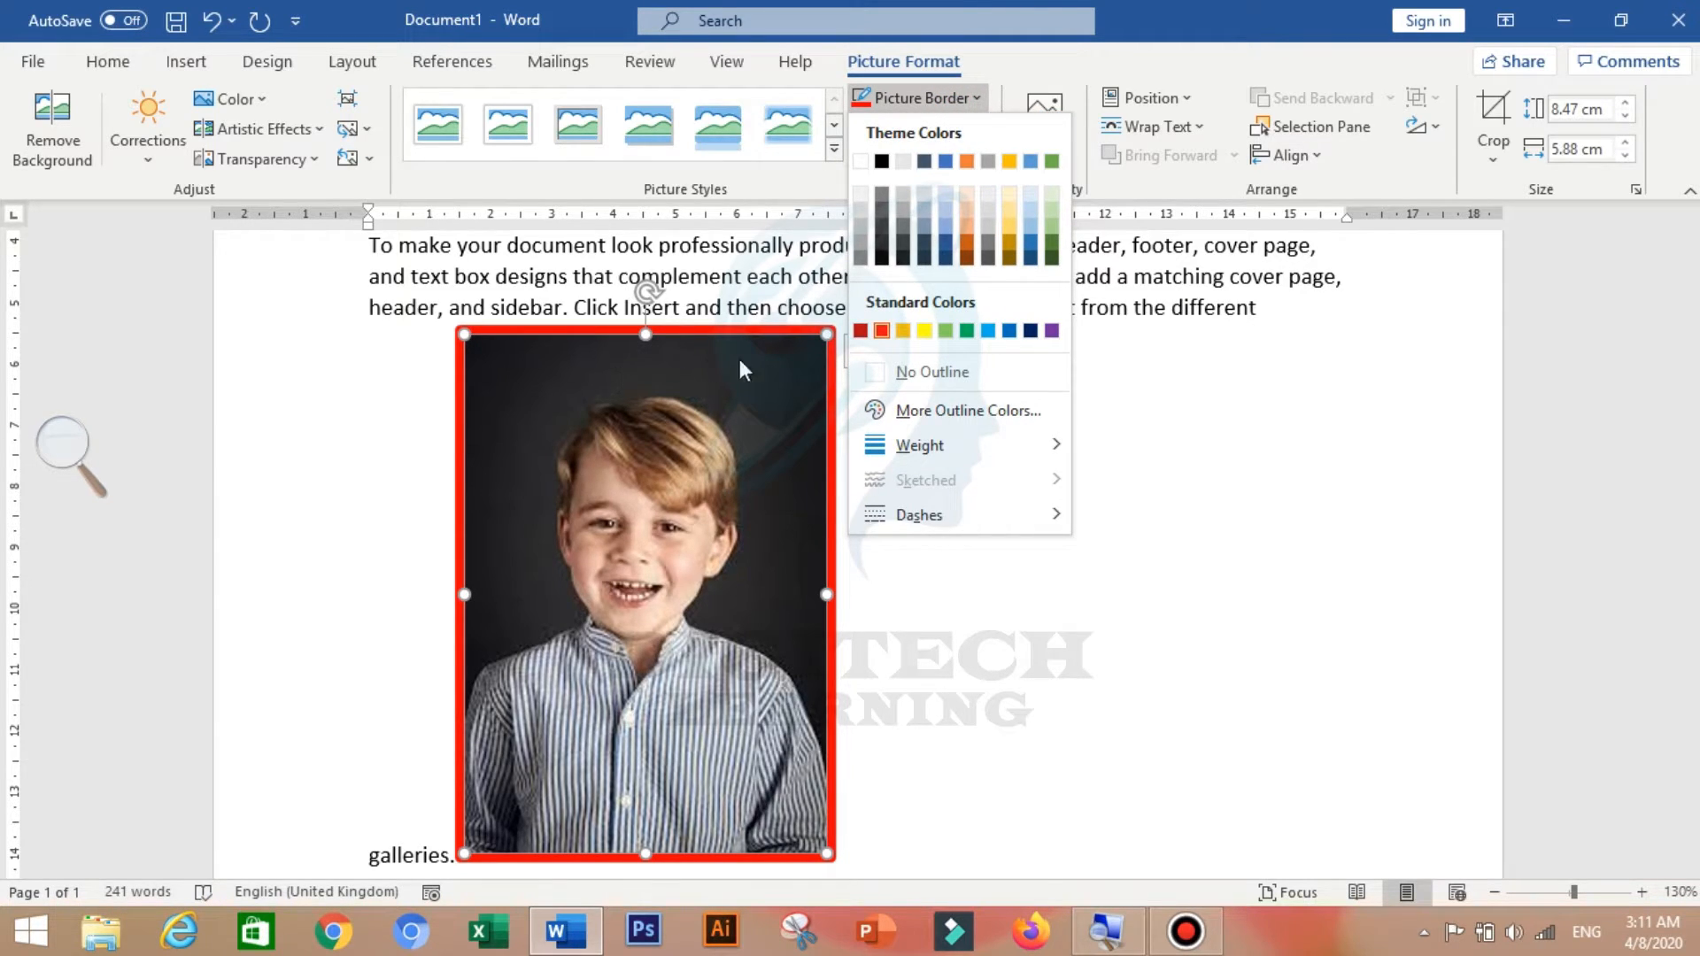
{"action": "left_click", "coordinate": [934, 372]}
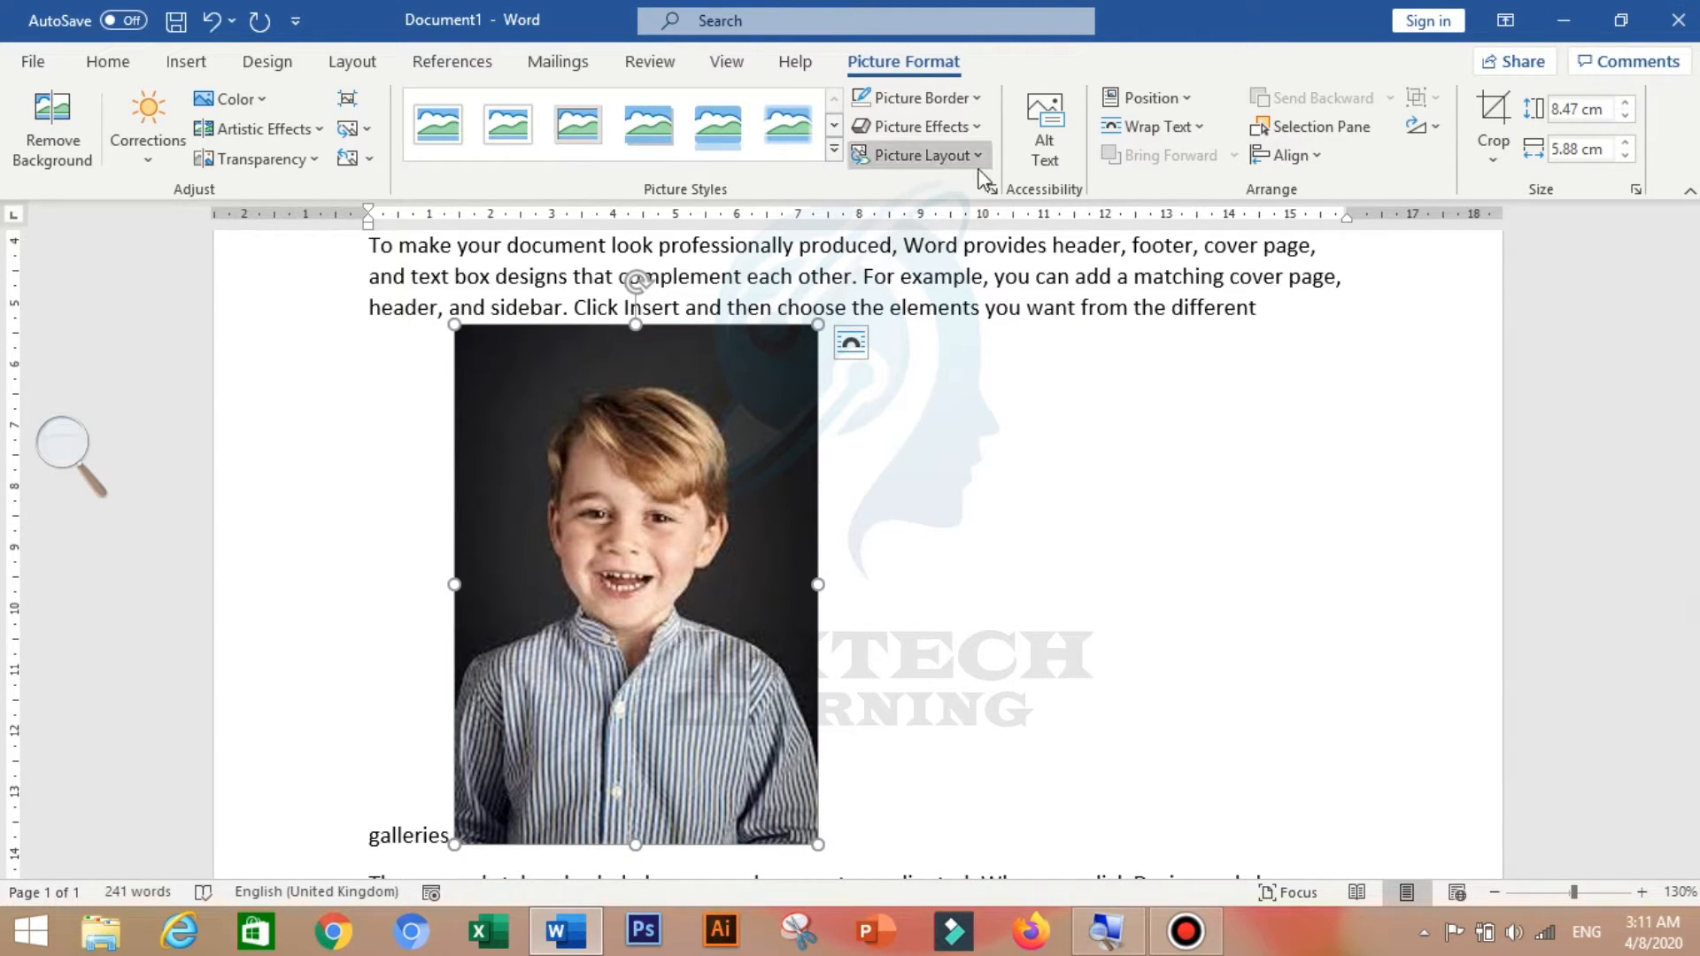
Preview the picture effects on the boy's picture, including the presets and the Isometric: Top Up 3-D rotation.
{"action": "left_click", "coordinate": [957, 130]}
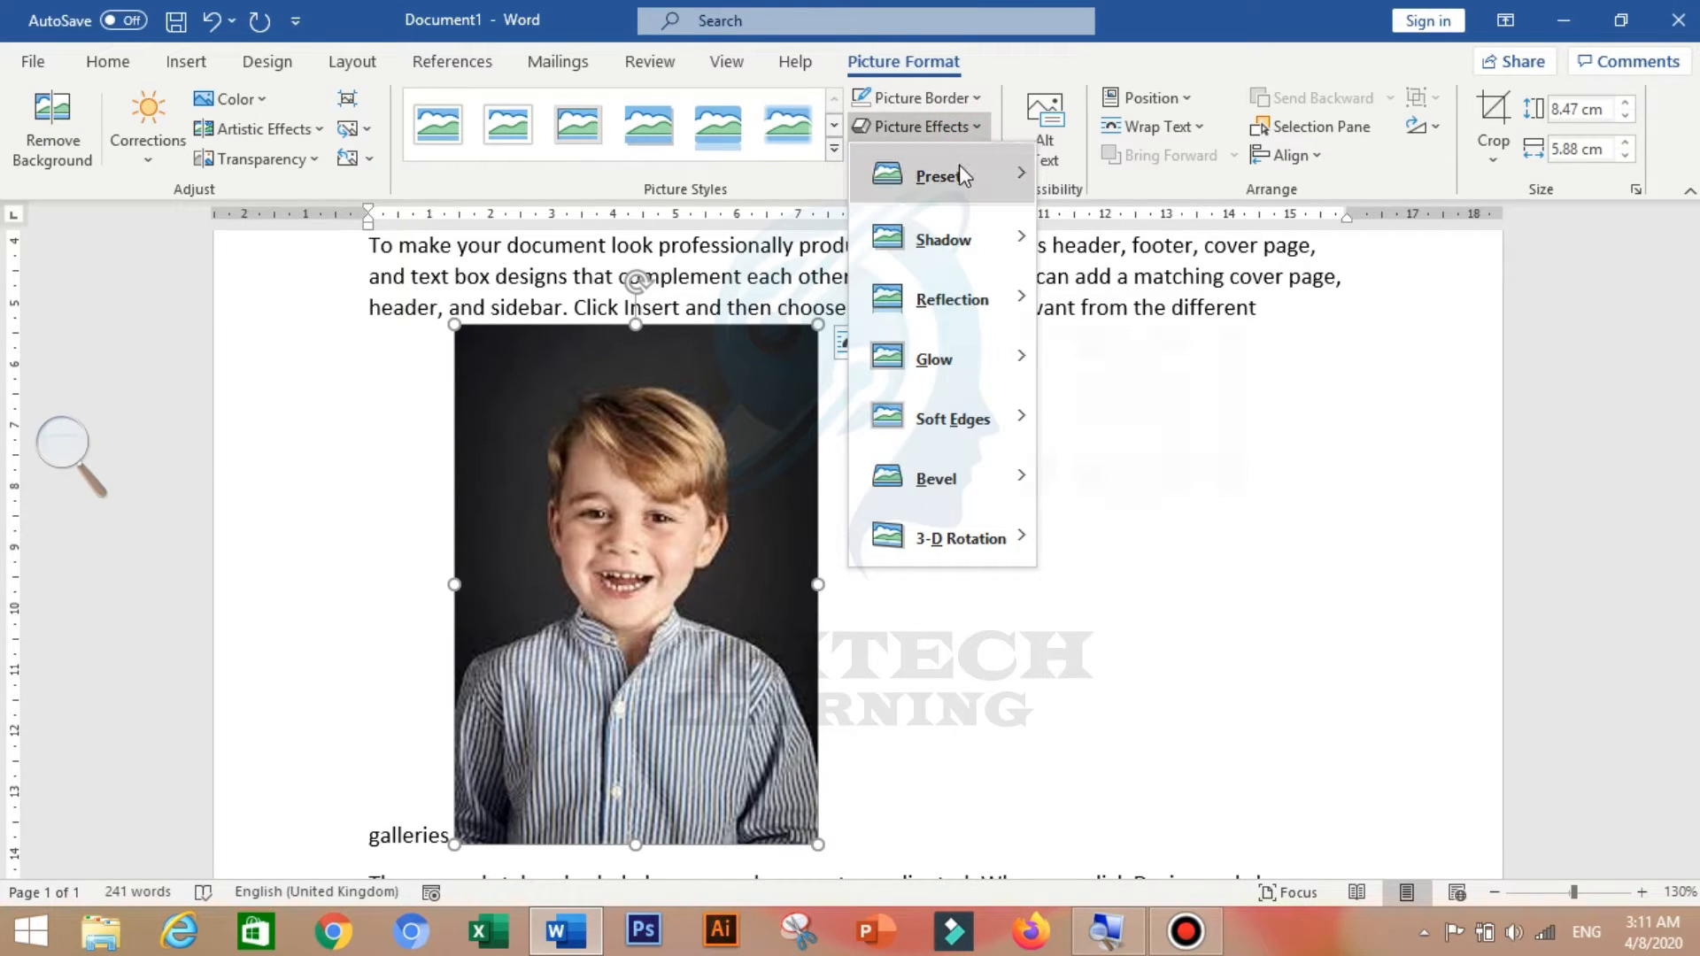
{"action": "mouse_move", "coordinate": [961, 168]}
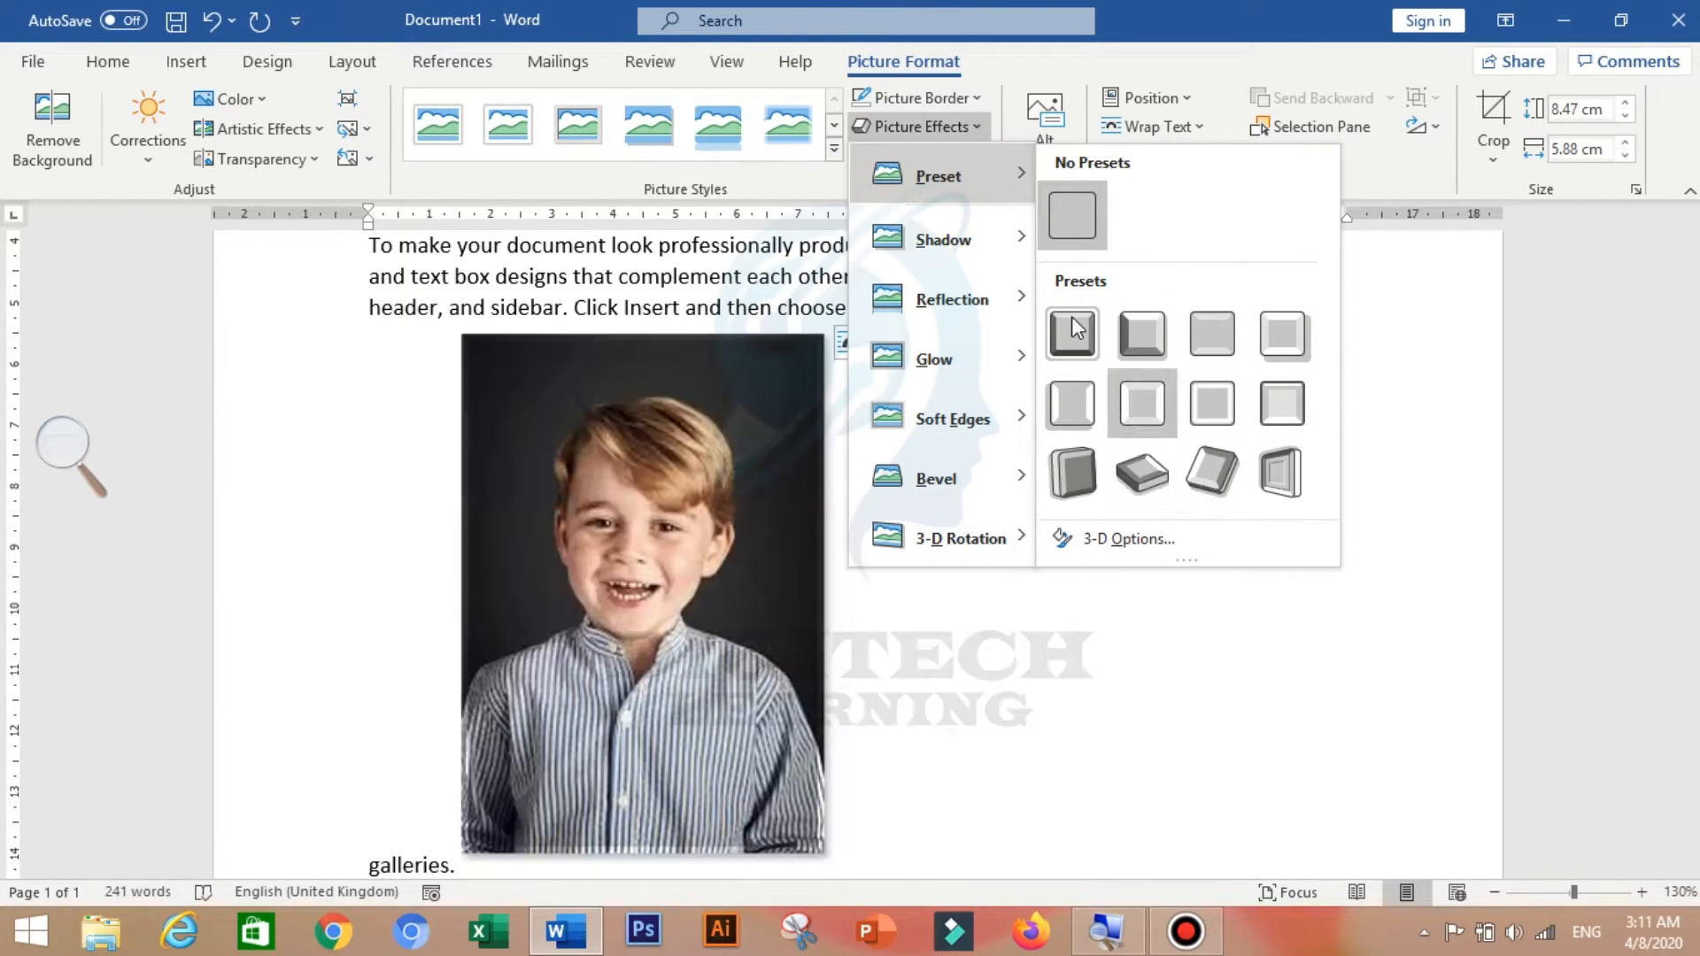
{"action": "mouse_move", "coordinate": [937, 236]}
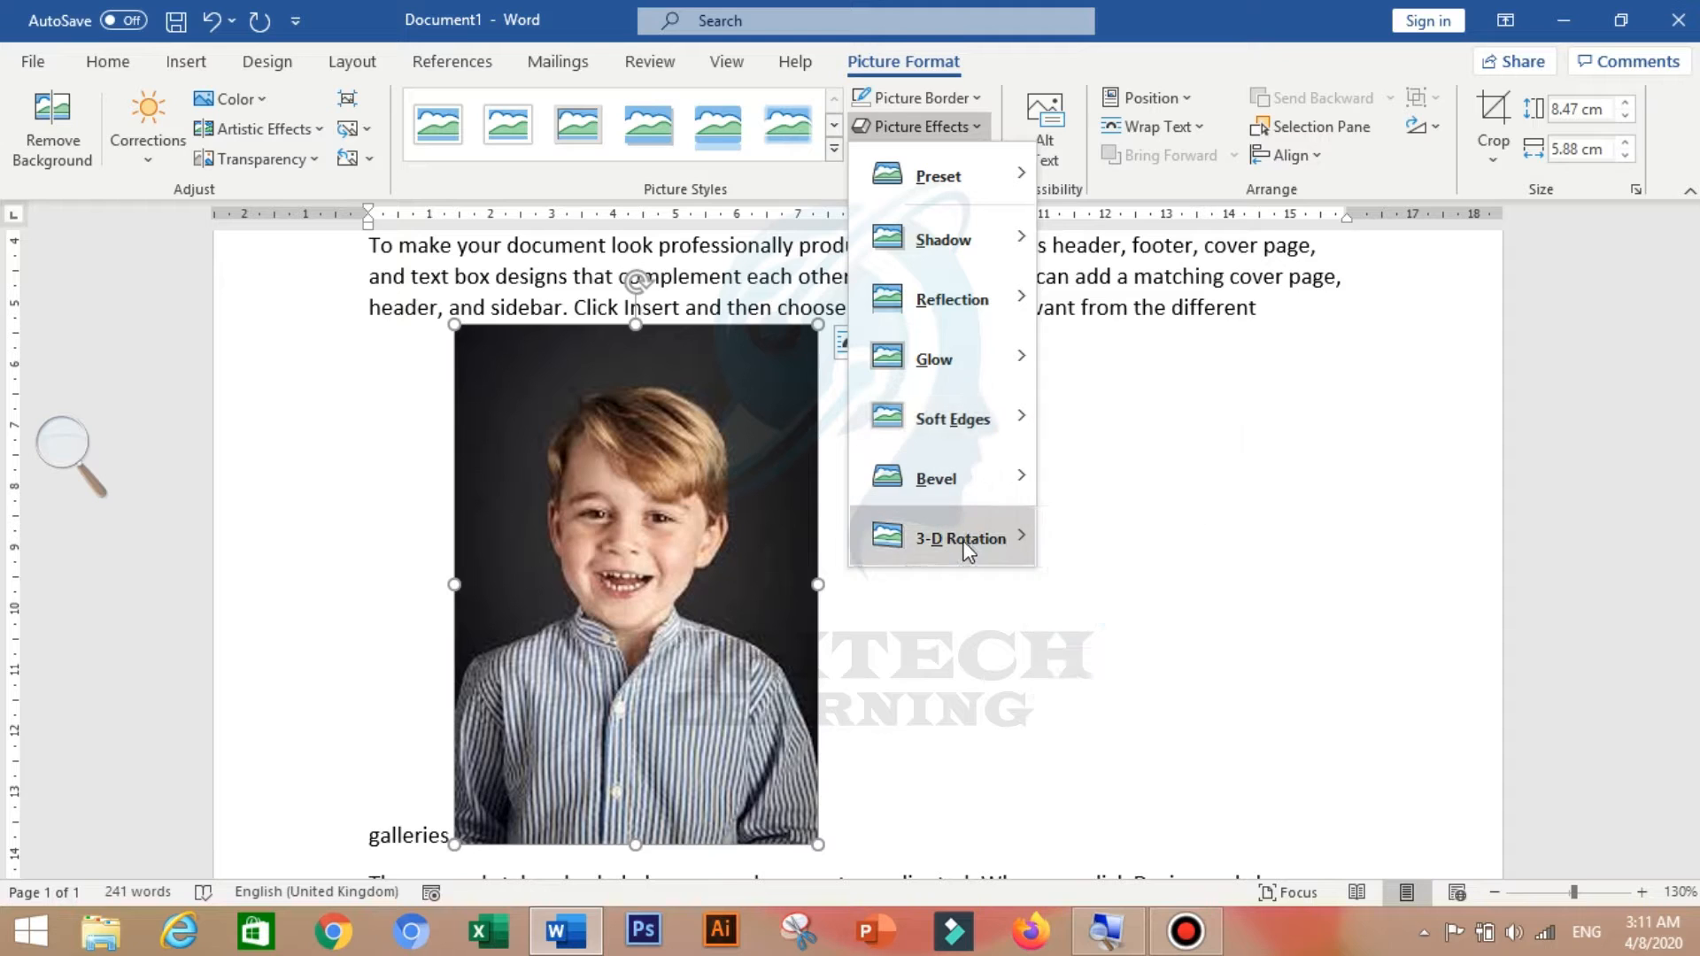
{"action": "mouse_move", "coordinate": [967, 537]}
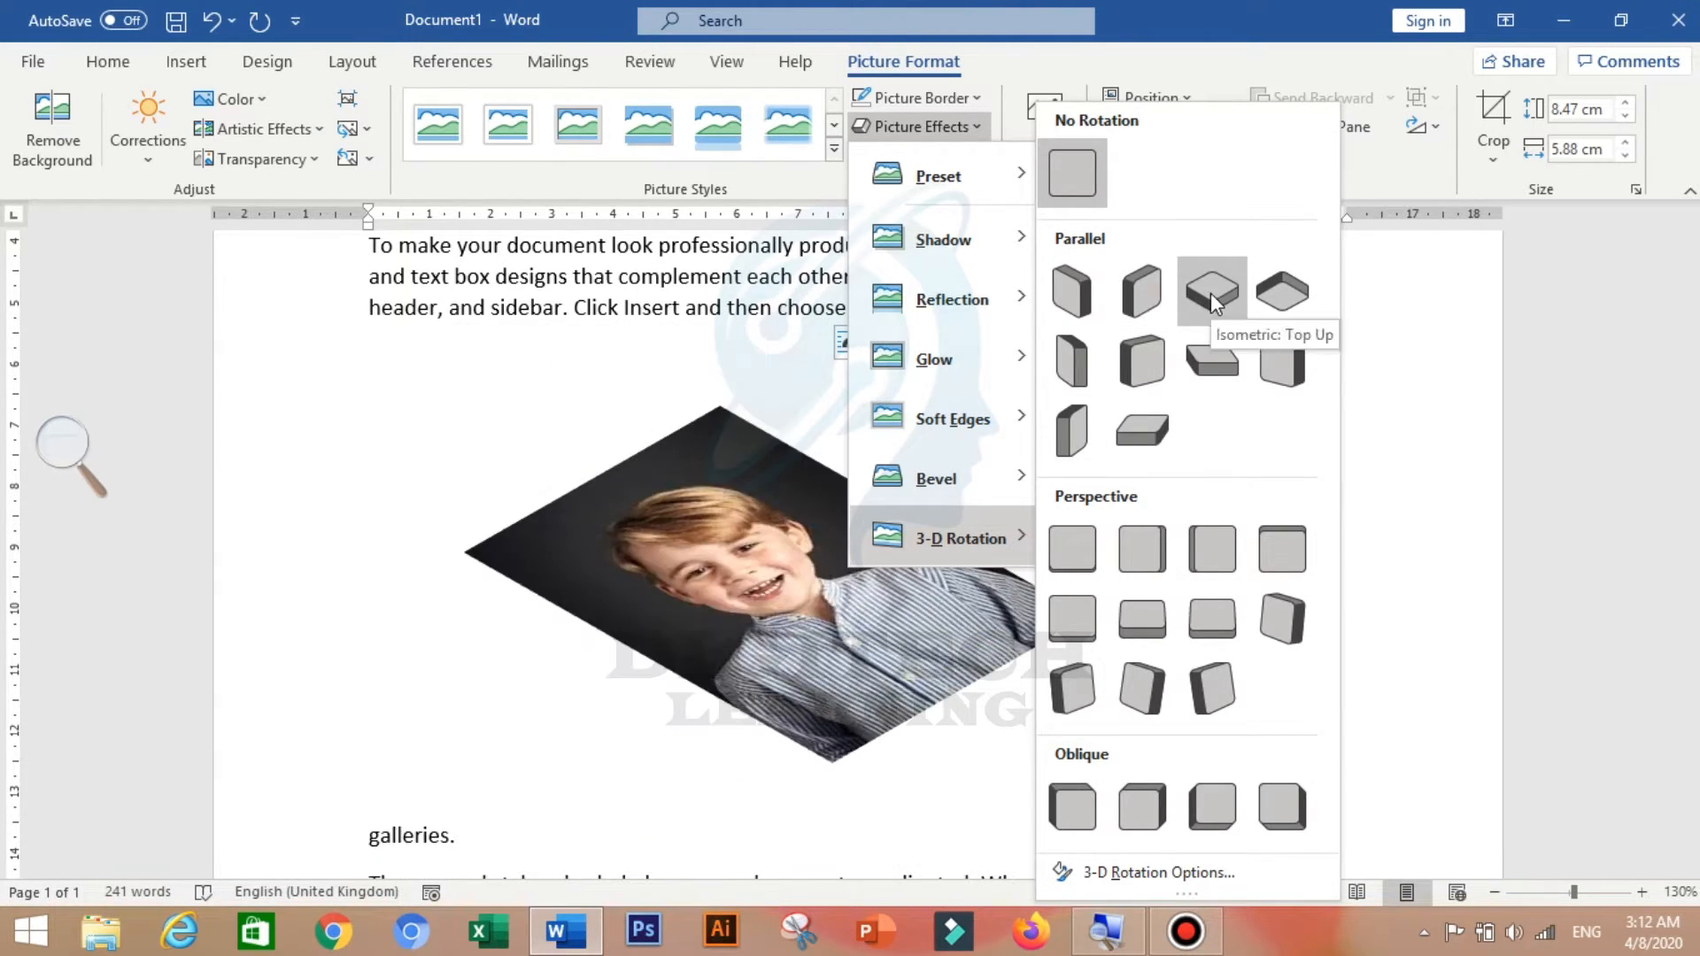
{"action": "left_click", "coordinate": [961, 127]}
Try the first parallel 3-D rotation on the boy's picture, and set it back to no rotation.
{"action": "left_click", "coordinate": [944, 128]}
{"action": "mouse_move", "coordinate": [965, 545]}
{"action": "left_click", "coordinate": [1082, 306]}
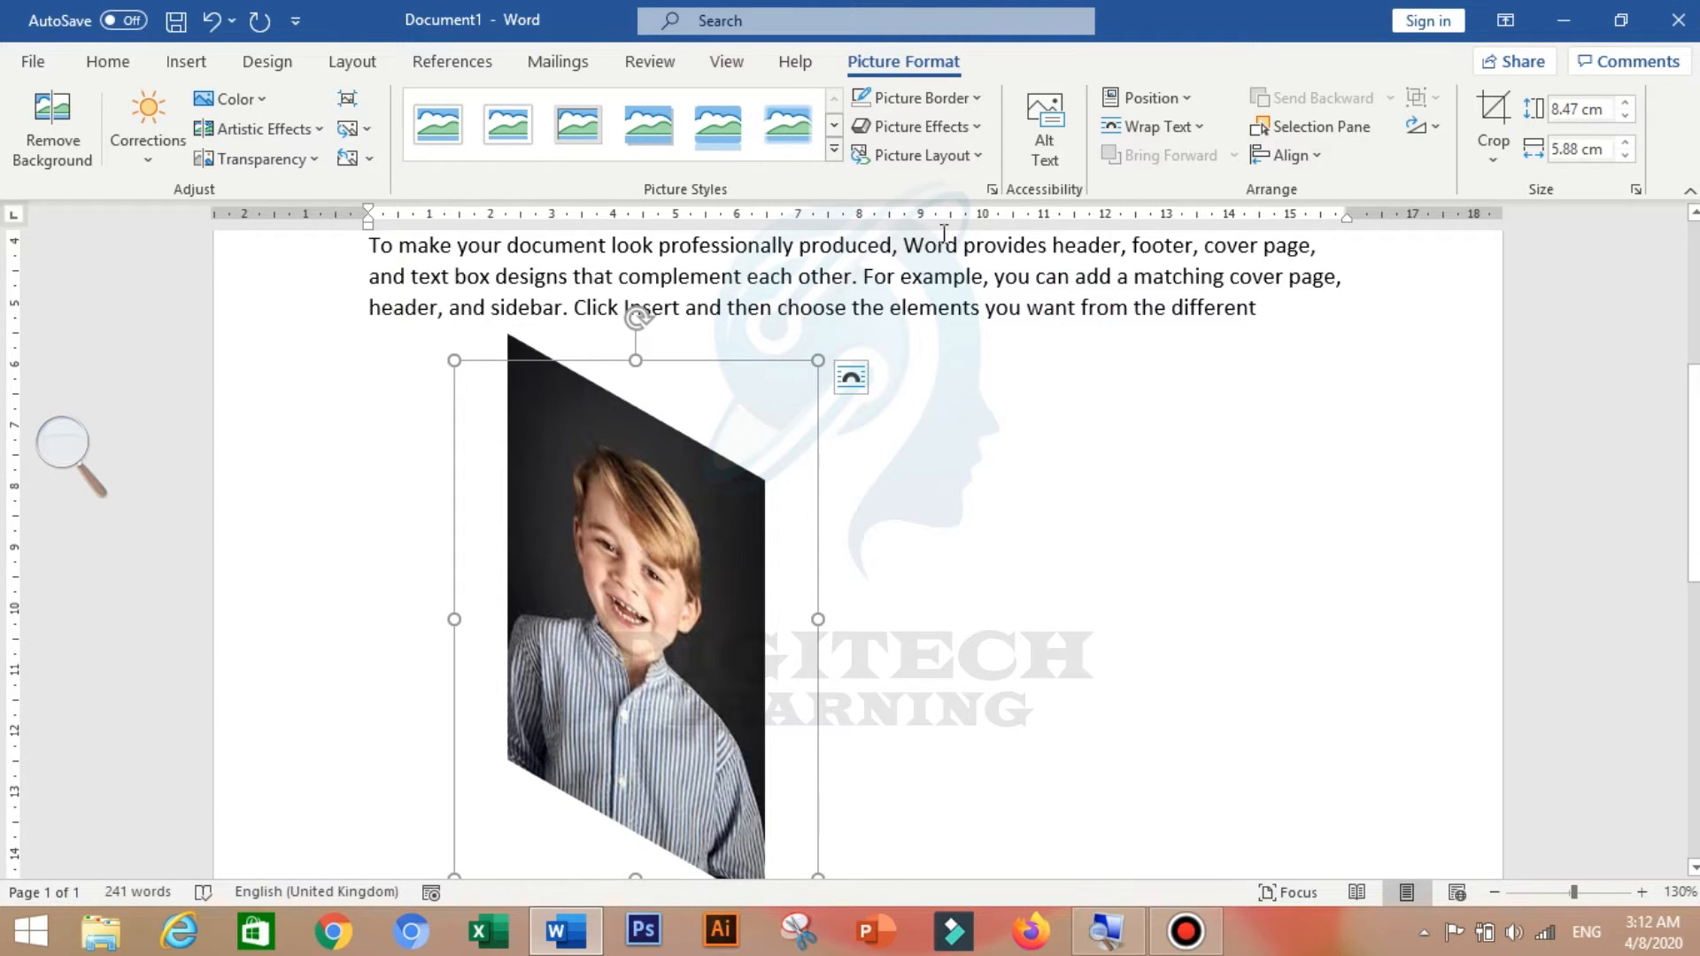
{"action": "left_click", "coordinate": [953, 132]}
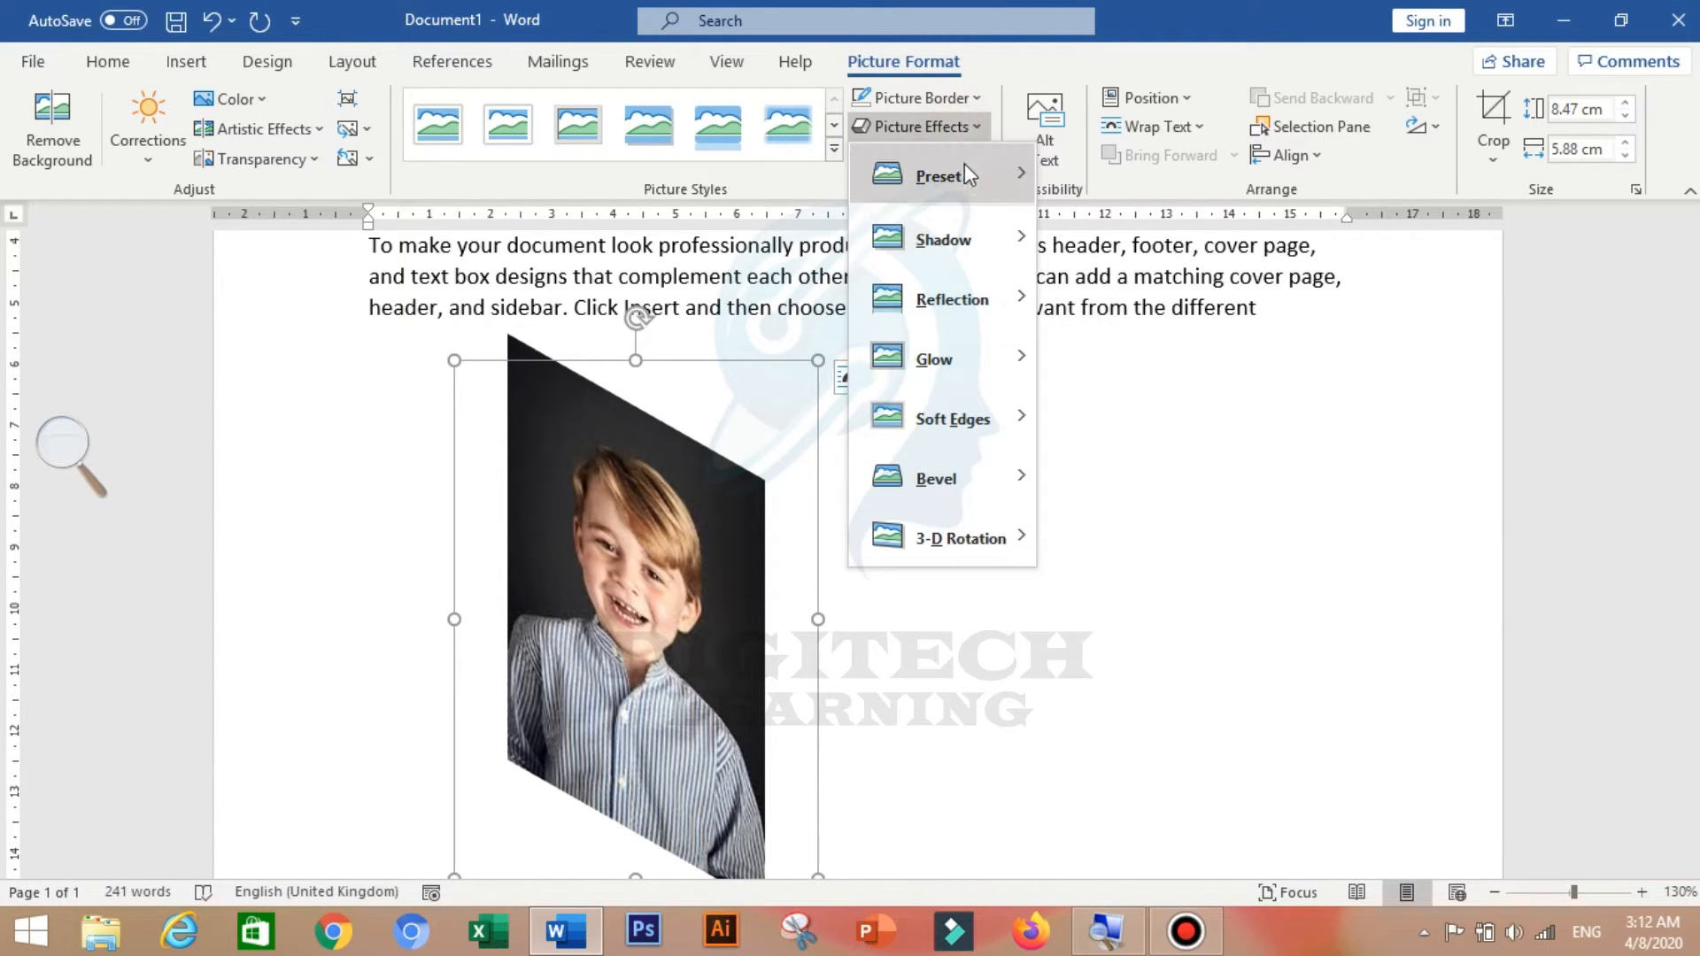
{"action": "mouse_move", "coordinate": [975, 535]}
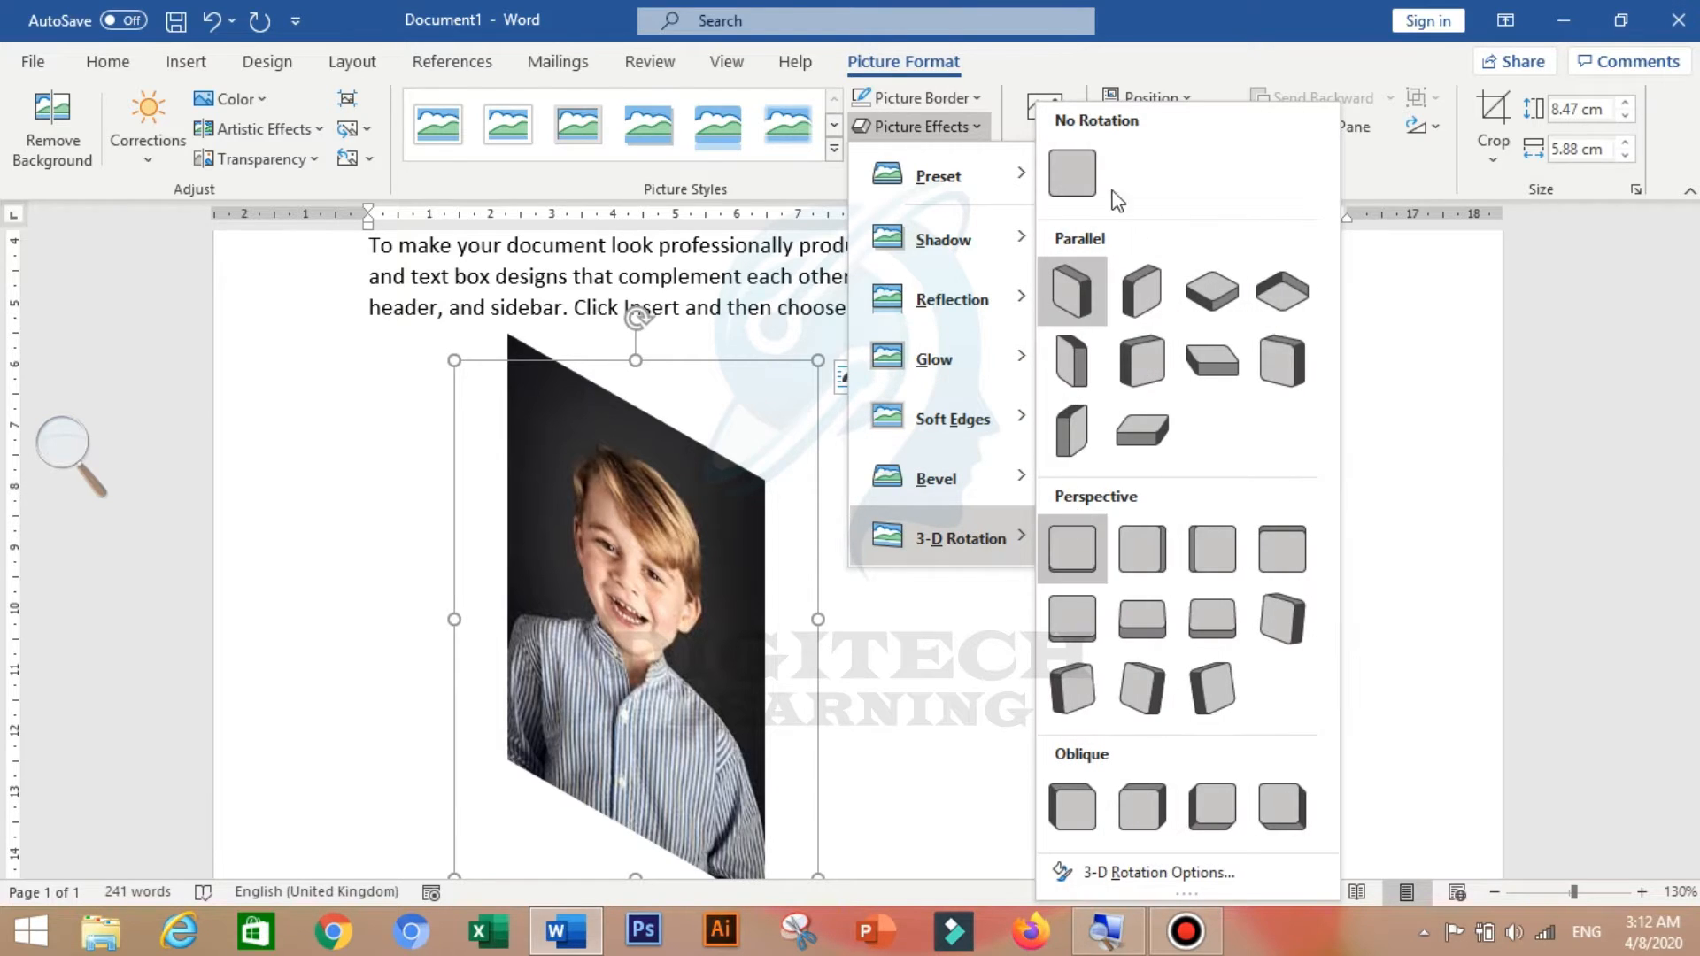
{"action": "left_click", "coordinate": [1090, 175]}
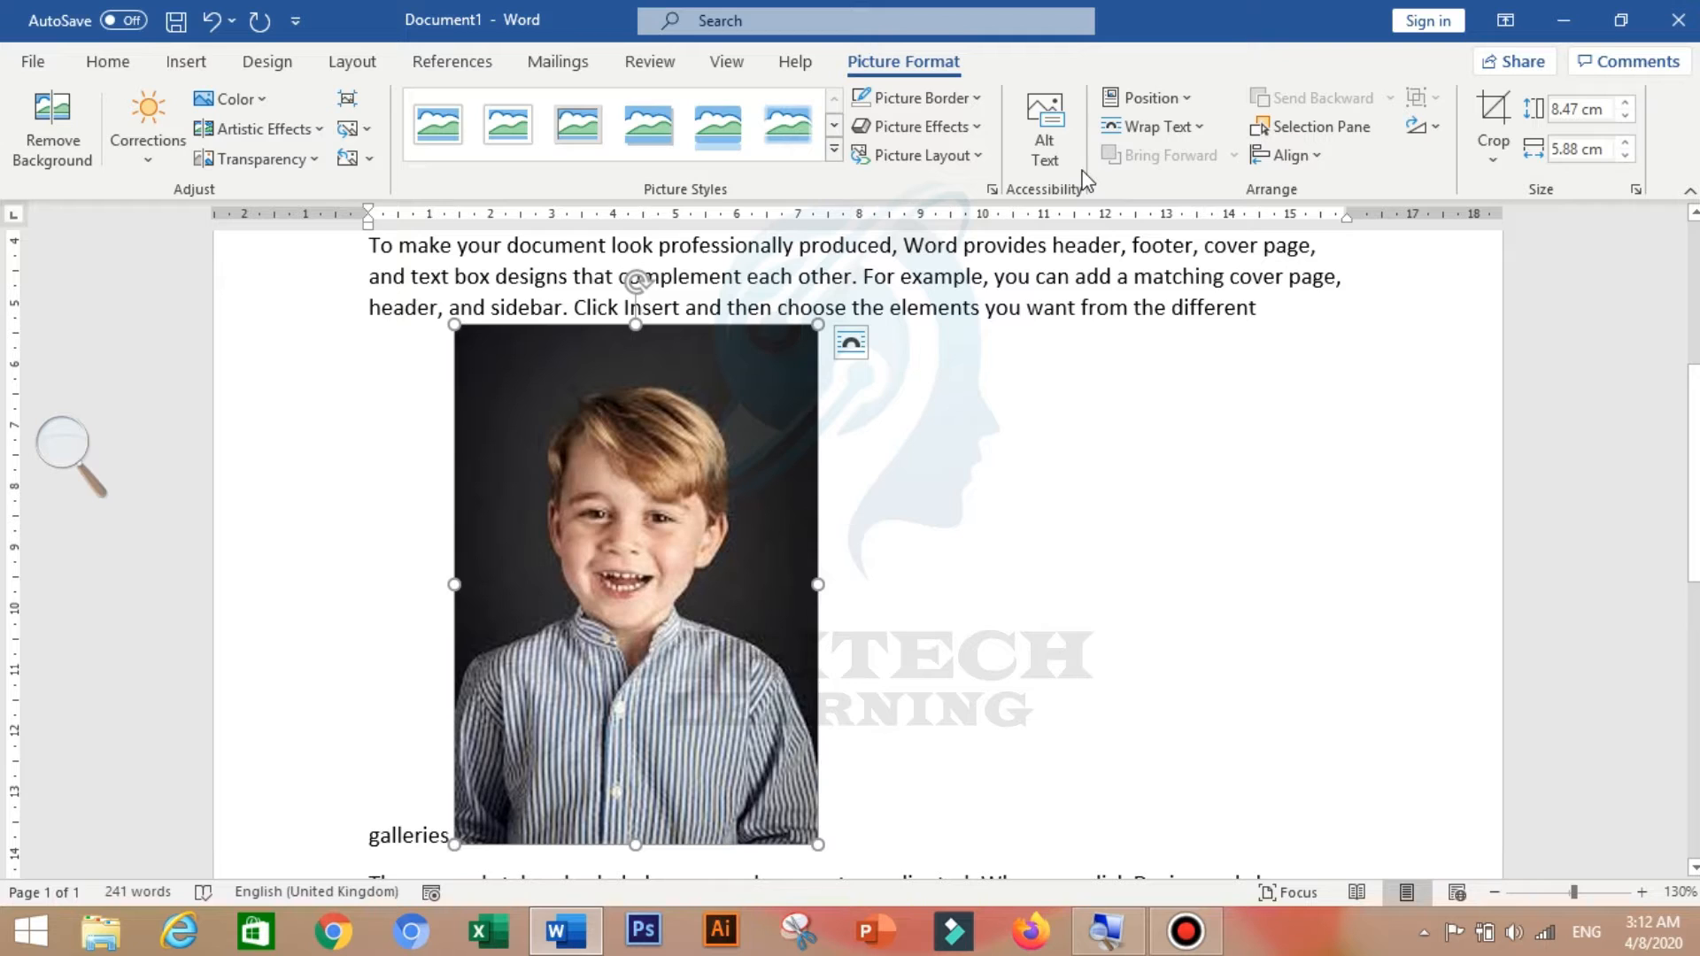
Look through the picture layouts available for the boy's picture.
{"action": "left_click", "coordinate": [942, 158]}
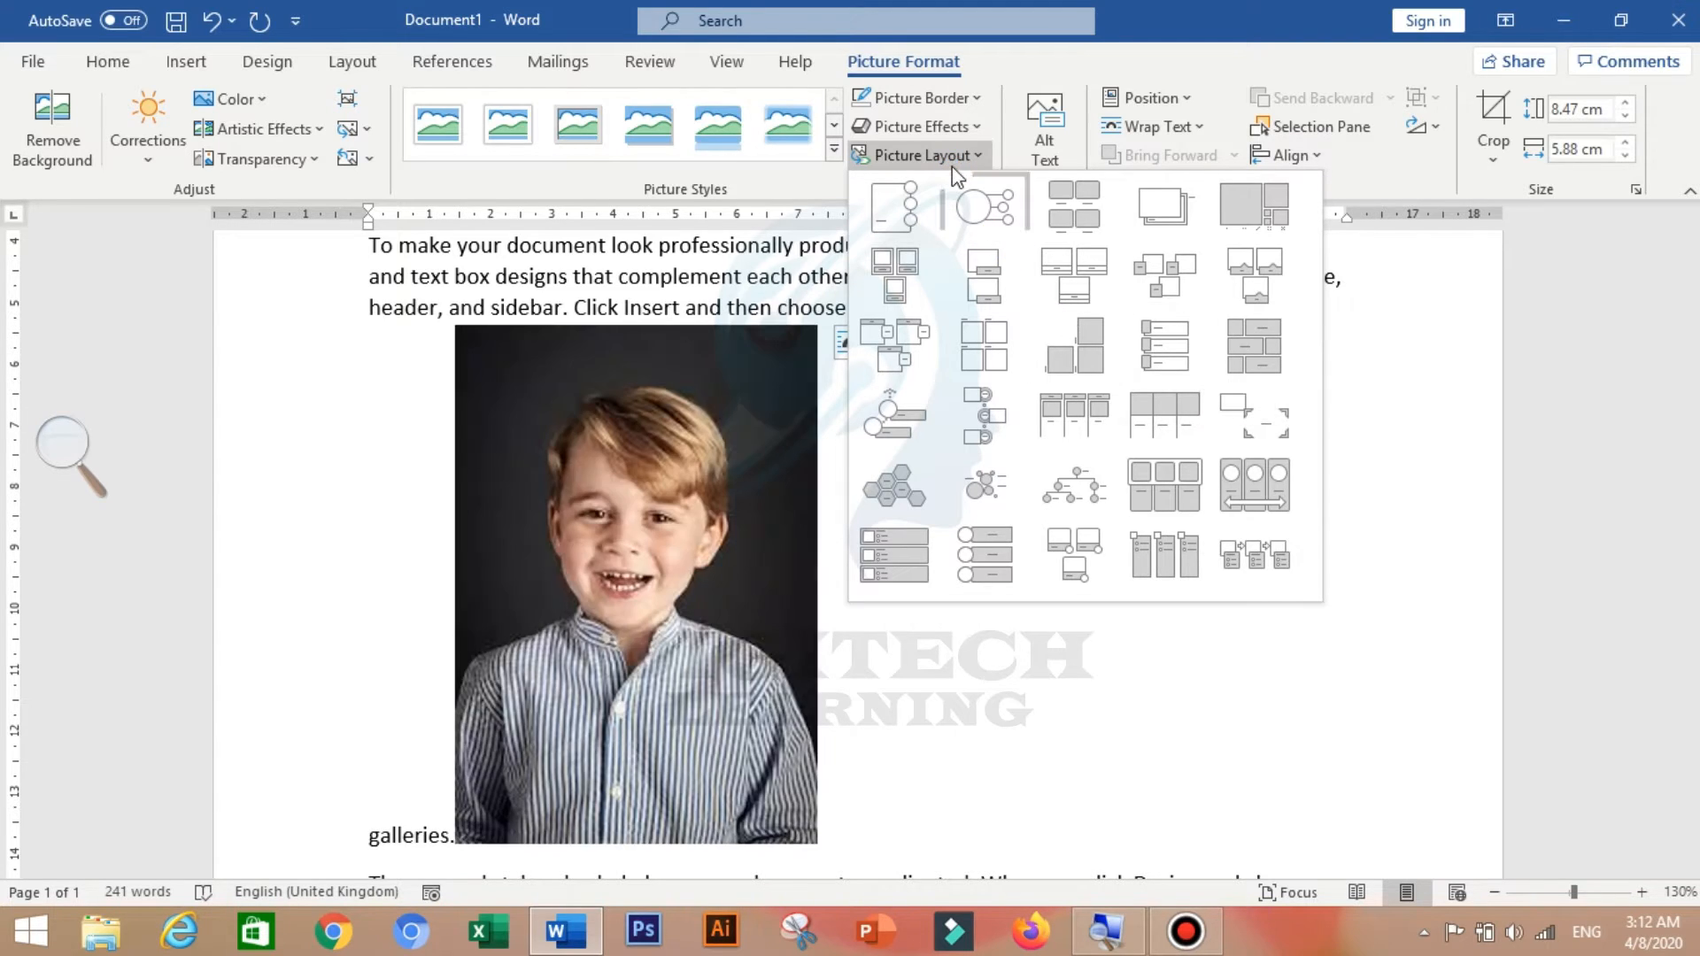
{"action": "left_click", "coordinate": [942, 160]}
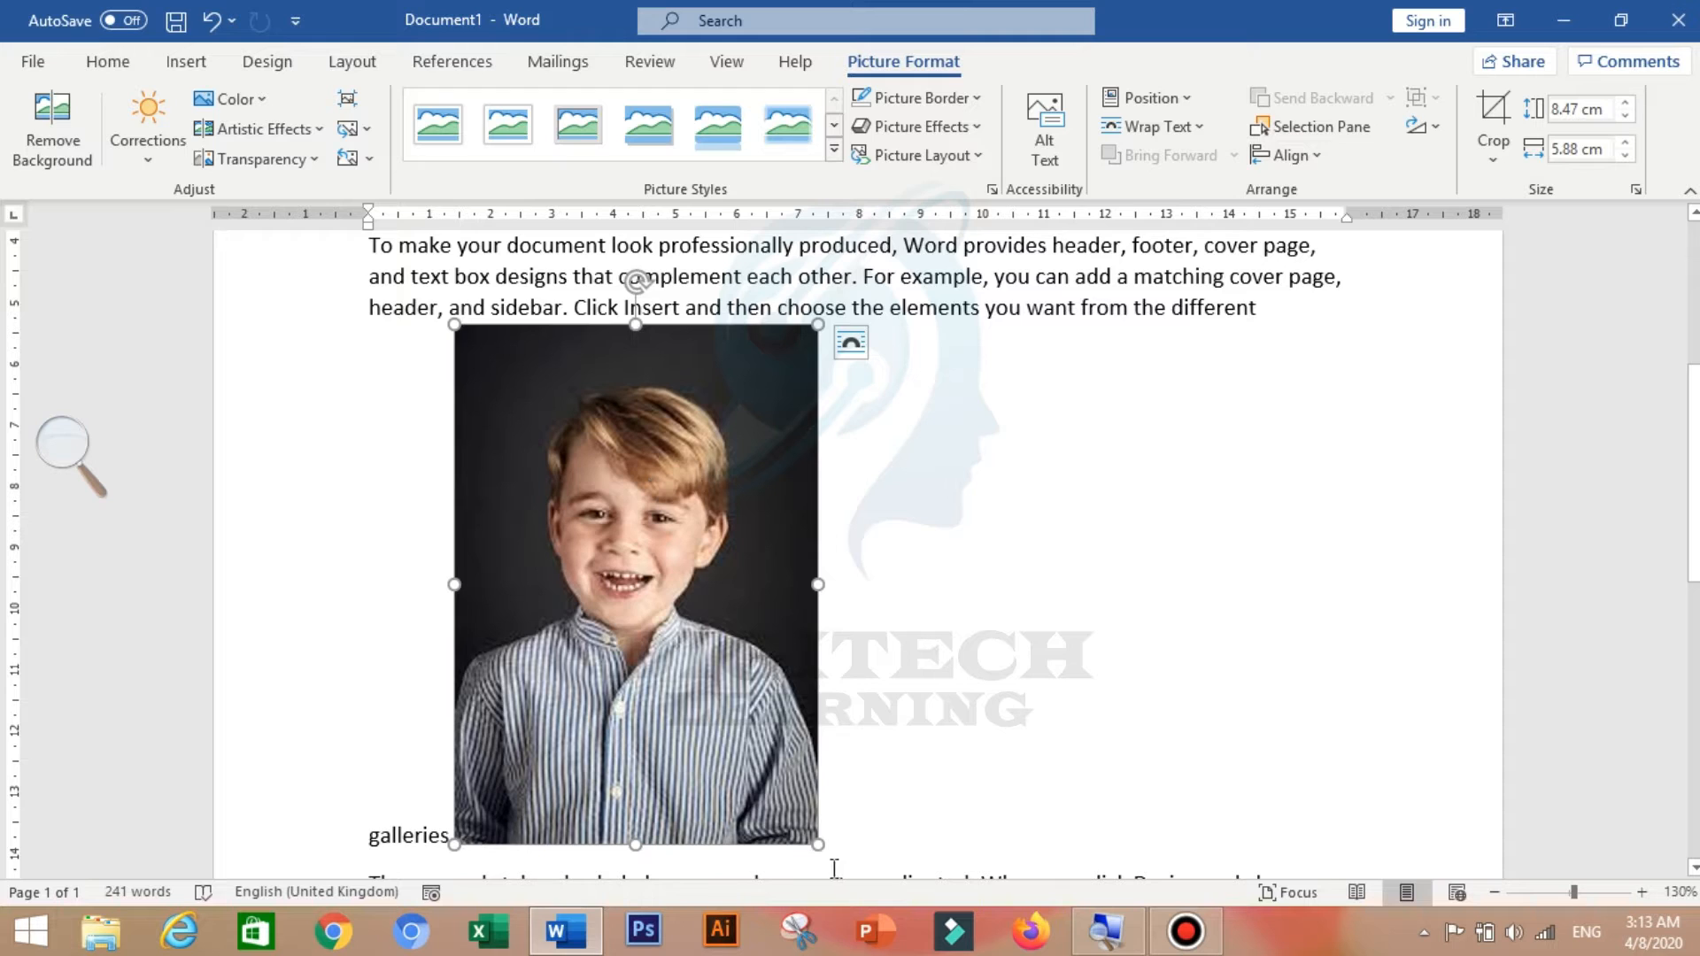
Shrink the boy's picture proportionally to about 5.48 cm high and 3.64 cm wide.
{"action": "left_click_drag", "start_coordinate": [815, 846], "coordinate": [776, 783]}
{"action": "left_click_drag", "start_coordinate": [664, 694], "coordinate": [676, 643]}
{"action": "left_click_drag", "start_coordinate": [785, 719], "coordinate": [675, 640]}
{"action": "mouse_move", "coordinate": [674, 479]}
{"action": "left_mouse_down"}
{"action": "mouse_move", "coordinate": [1006, 494]}
{"action": "mouse_move", "coordinate": [665, 483]}
{"action": "left_mouse_up"}
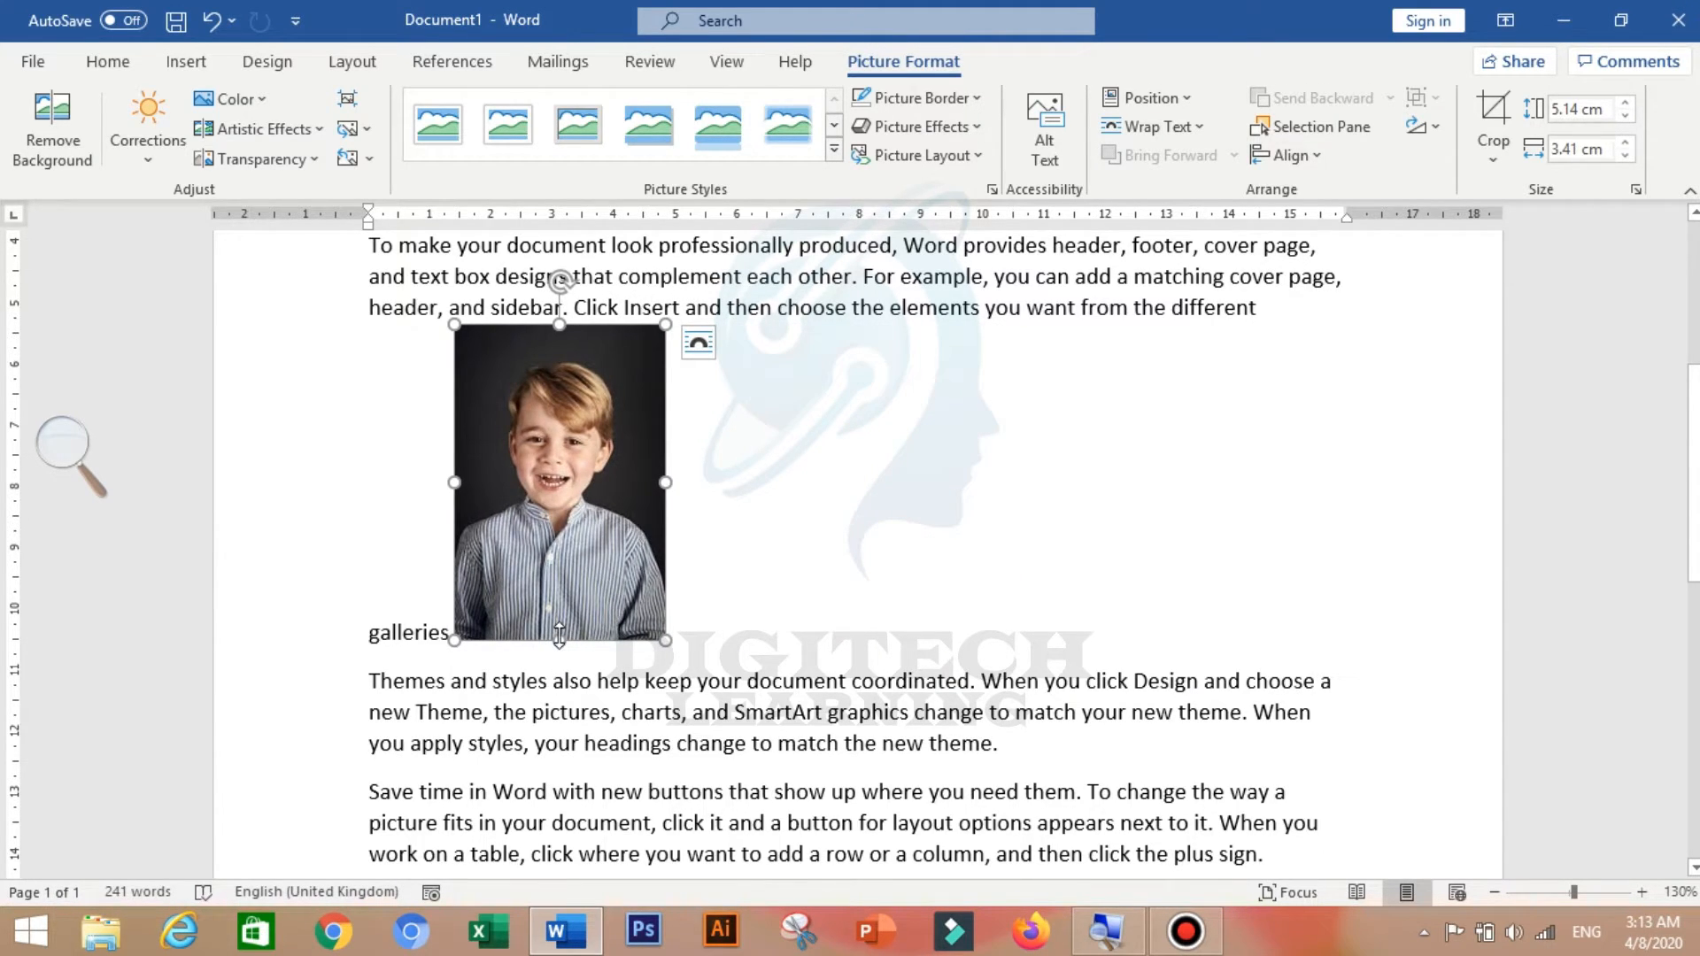
{"action": "mouse_move", "coordinate": [559, 635]}
{"action": "left_mouse_down"}
{"action": "mouse_move", "coordinate": [558, 826]}
{"action": "mouse_move", "coordinate": [551, 641]}
{"action": "left_mouse_up"}
{"action": "left_click_drag", "start_coordinate": [666, 640], "coordinate": [676, 596]}
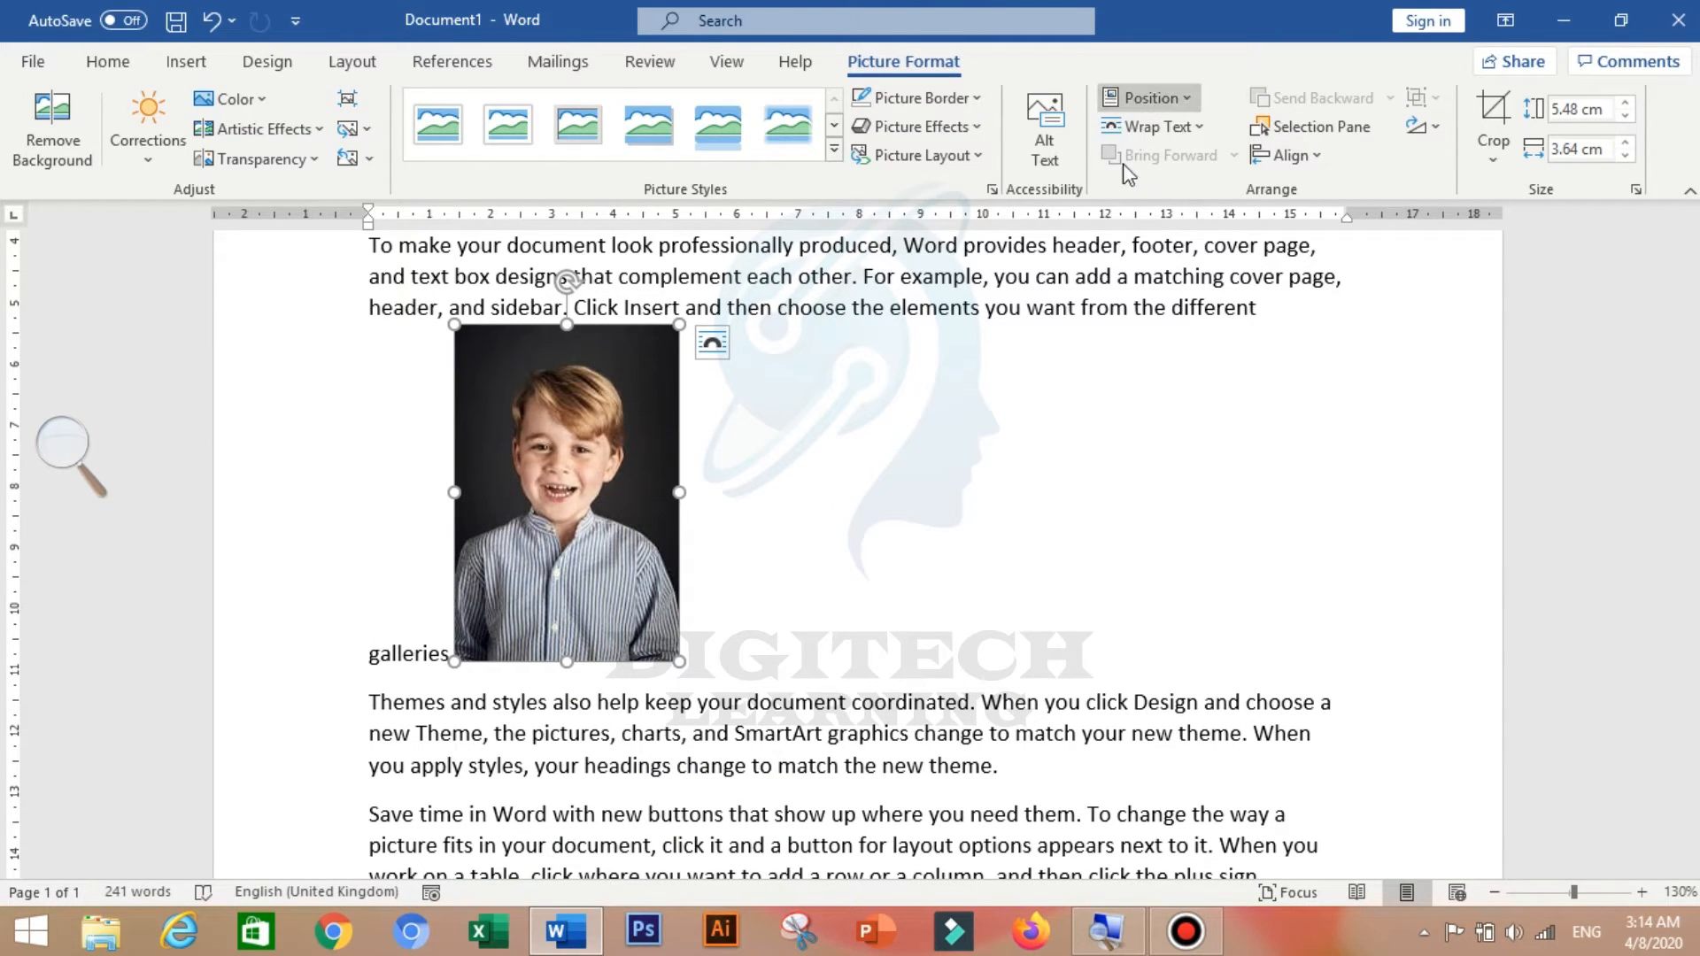
Position the boy's picture in the middle center of the page with square text wrapping.
{"action": "left_click", "coordinate": [1167, 124]}
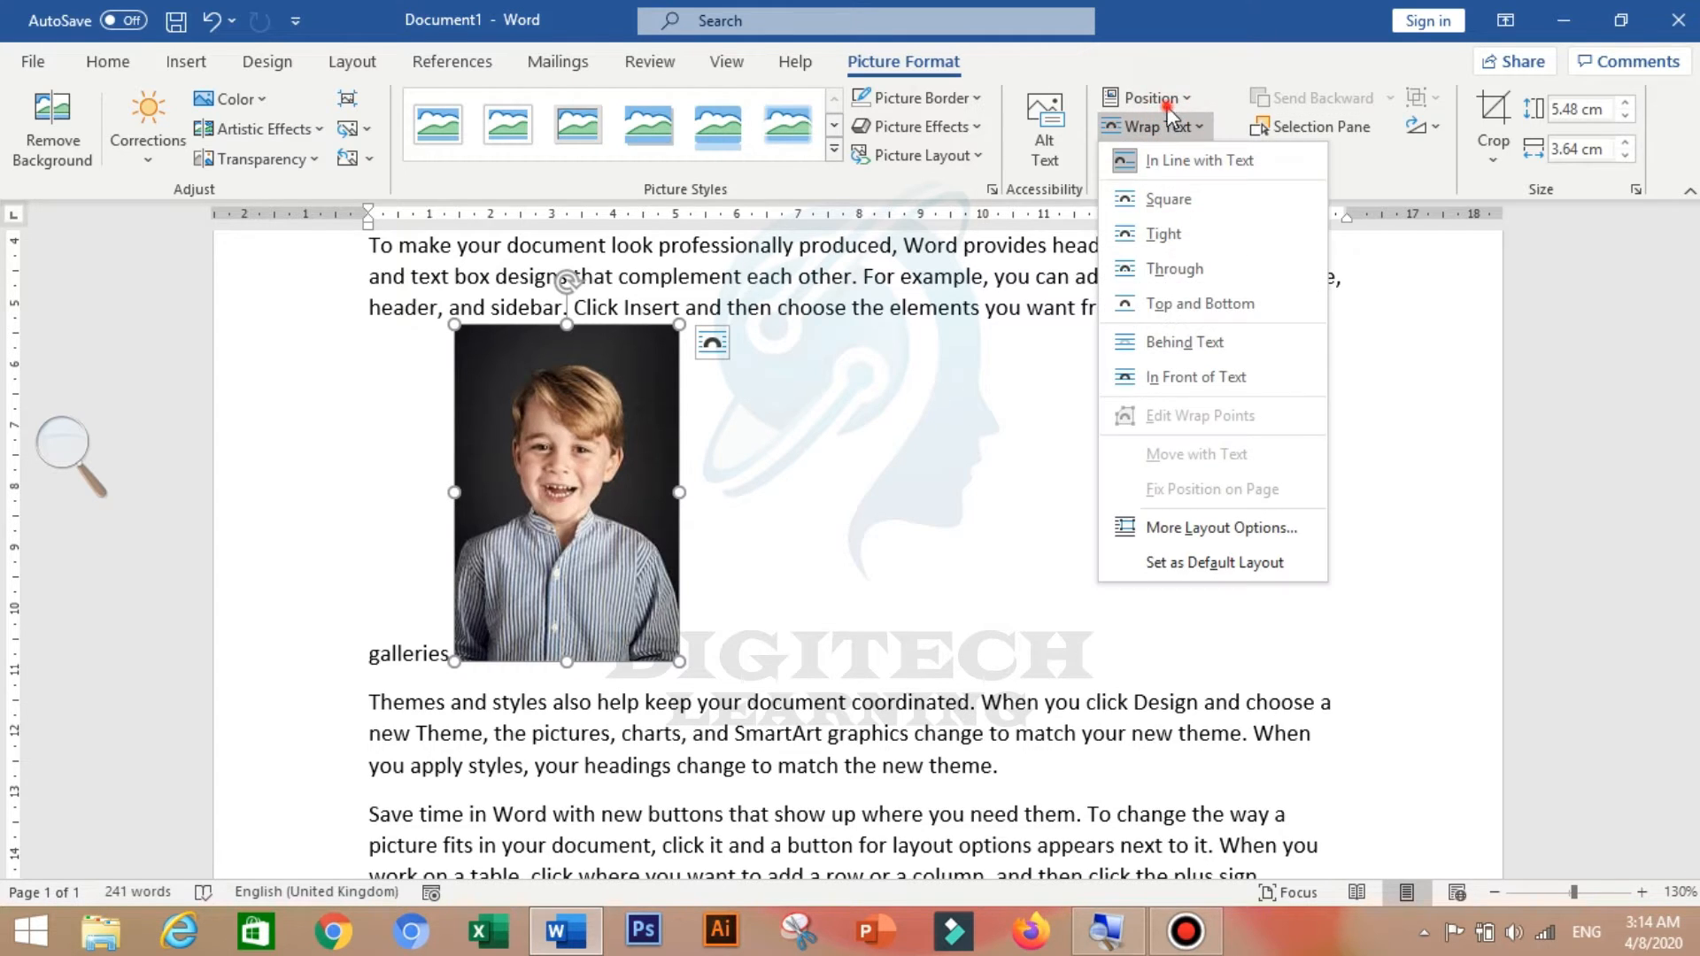
{"action": "left_click", "coordinate": [1165, 98]}
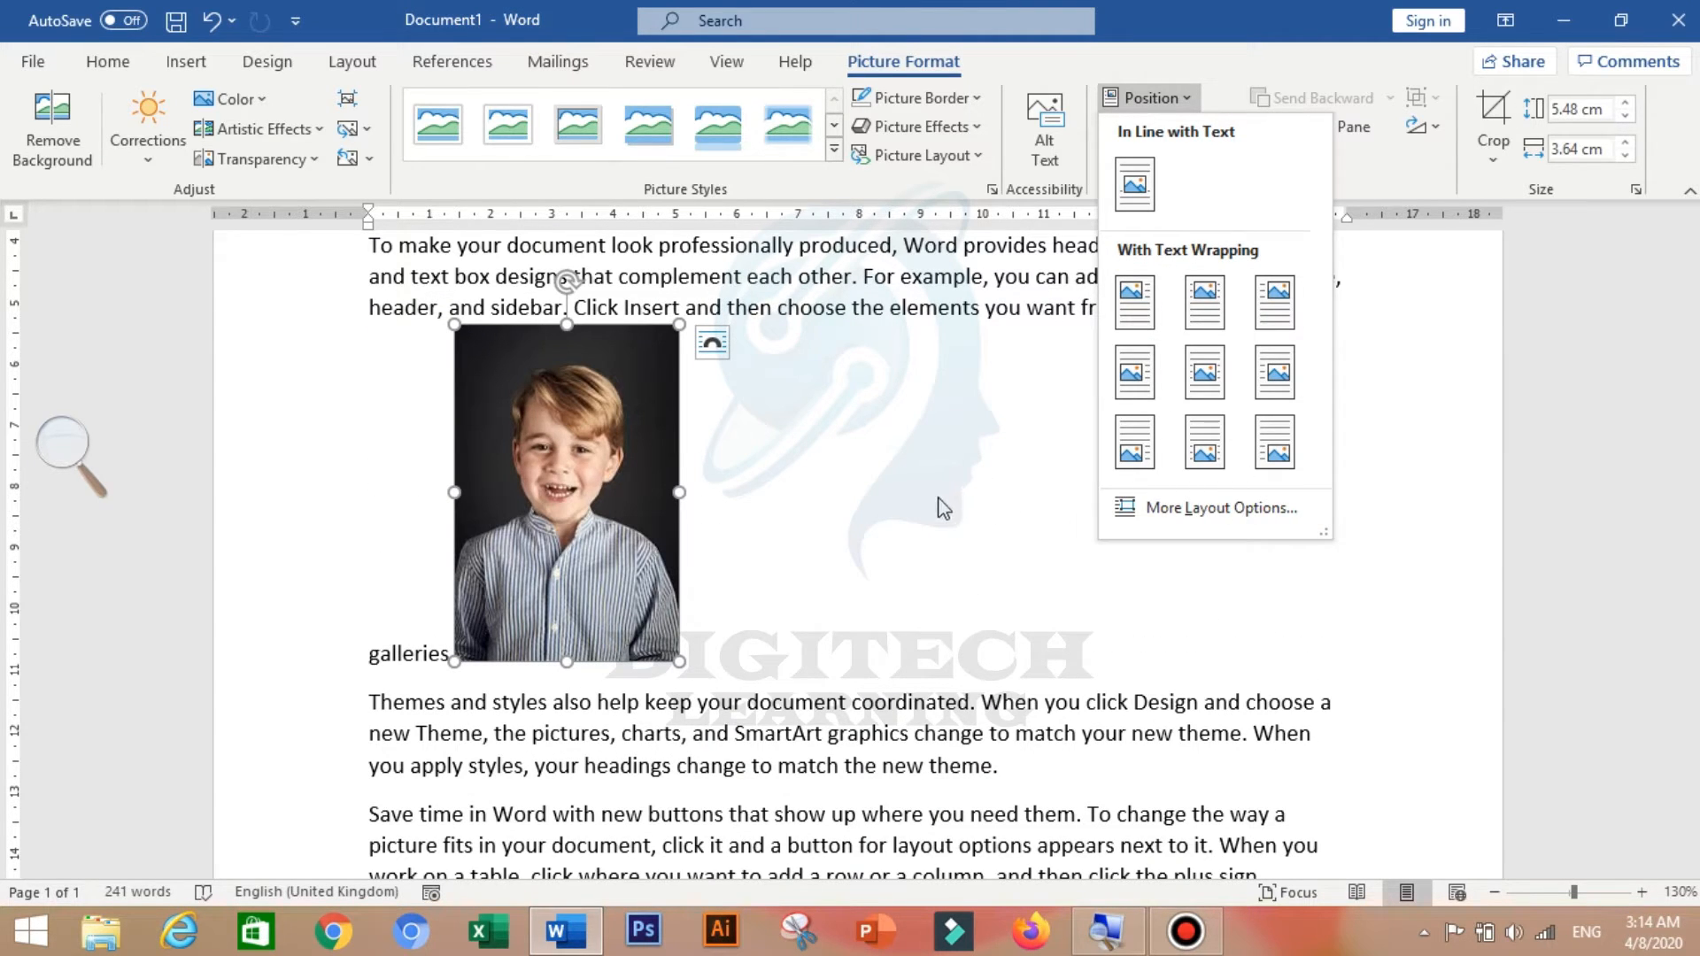
{"action": "left_click", "coordinate": [938, 495]}
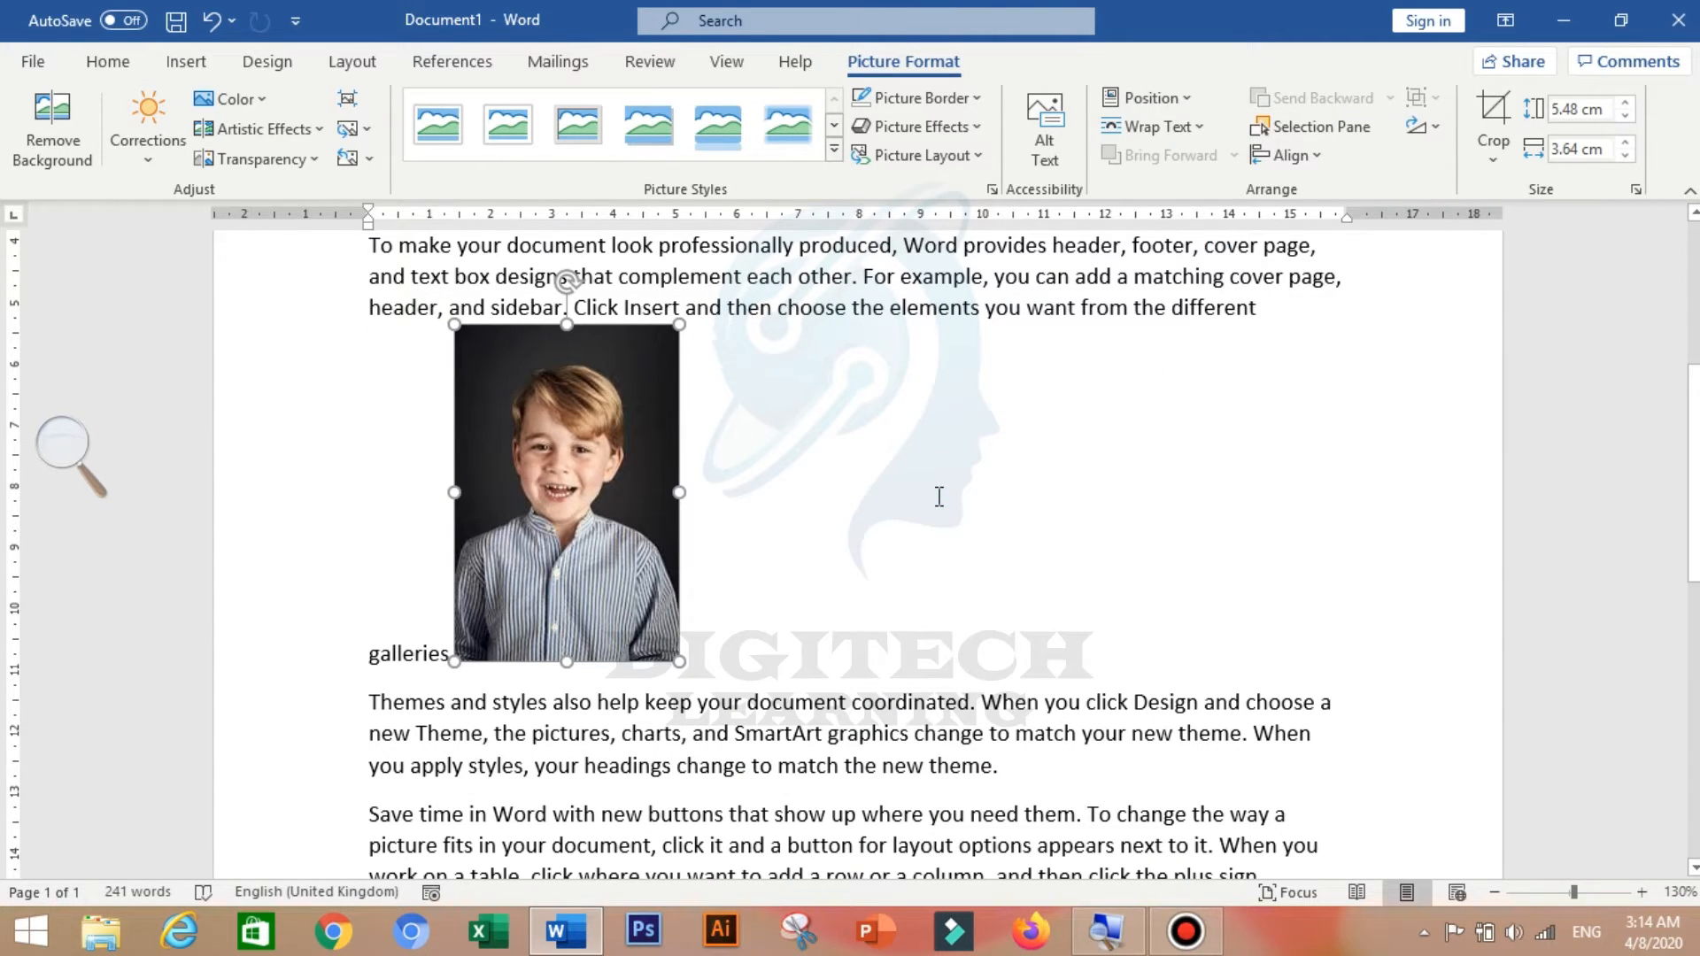
{"action": "scroll", "coordinate": [939, 496], "scroll_direction": "down", "scroll_amount": 7, "text": "ctrl"}
{"action": "scroll", "coordinate": [944, 500], "scroll_direction": "down", "scroll_amount": 2, "text": "ctrl"}
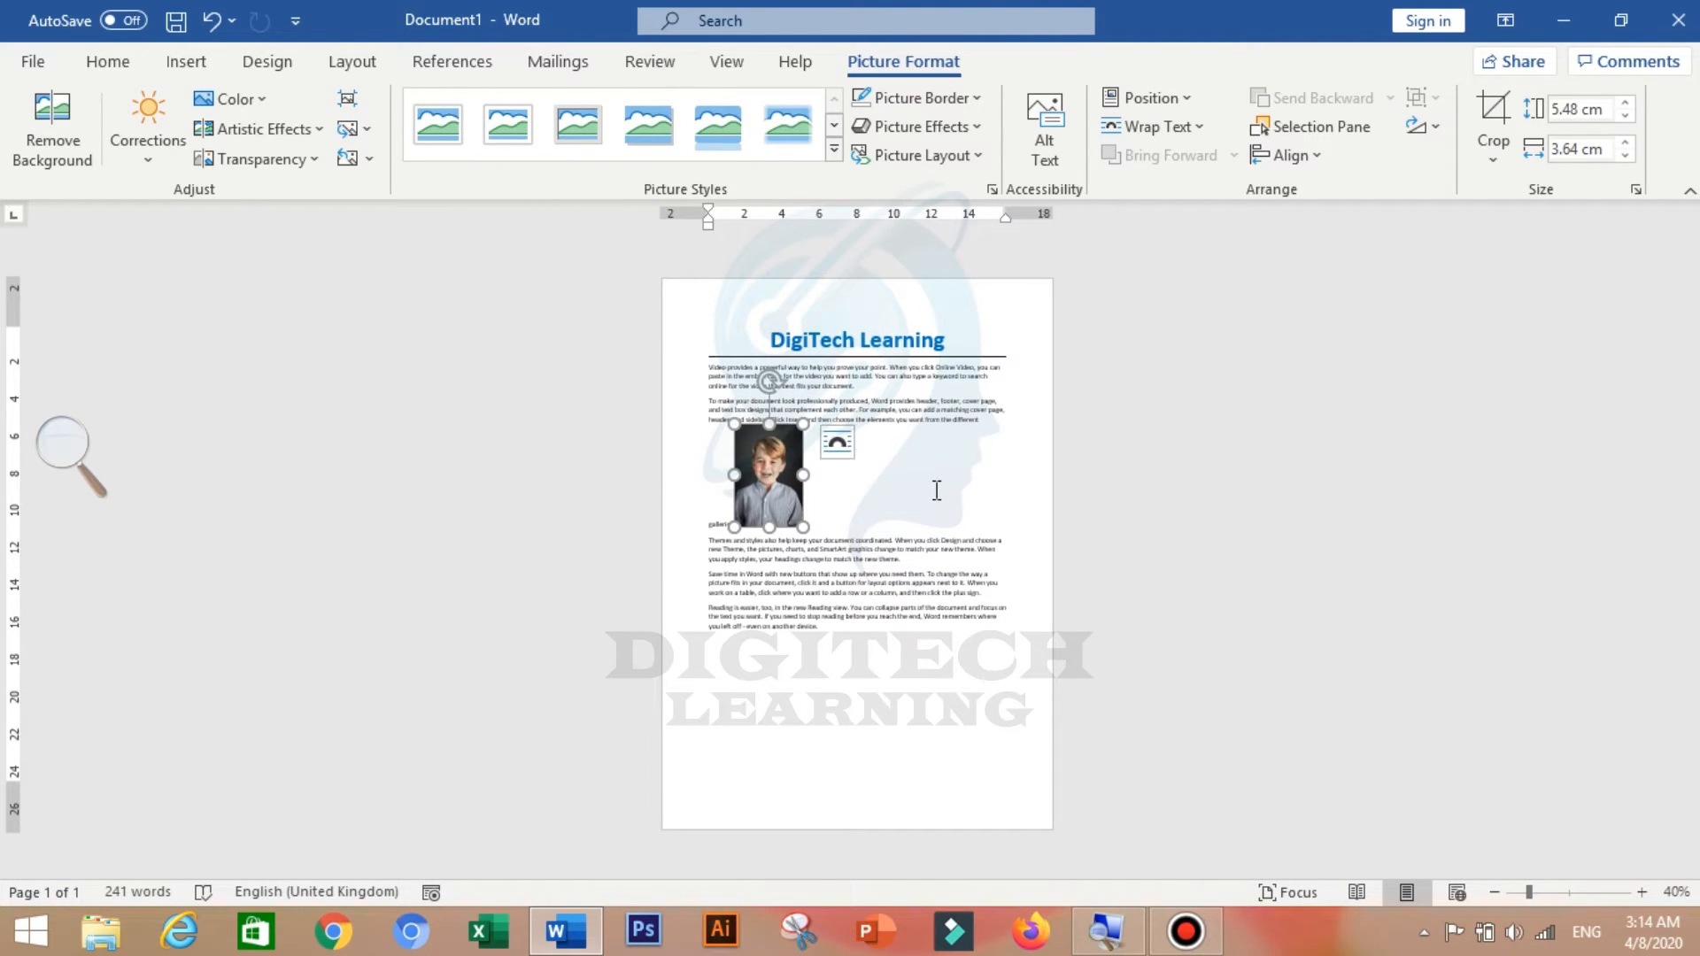
{"action": "scroll", "coordinate": [936, 490], "scroll_direction": "up", "scroll_amount": 1, "text": "ctrl"}
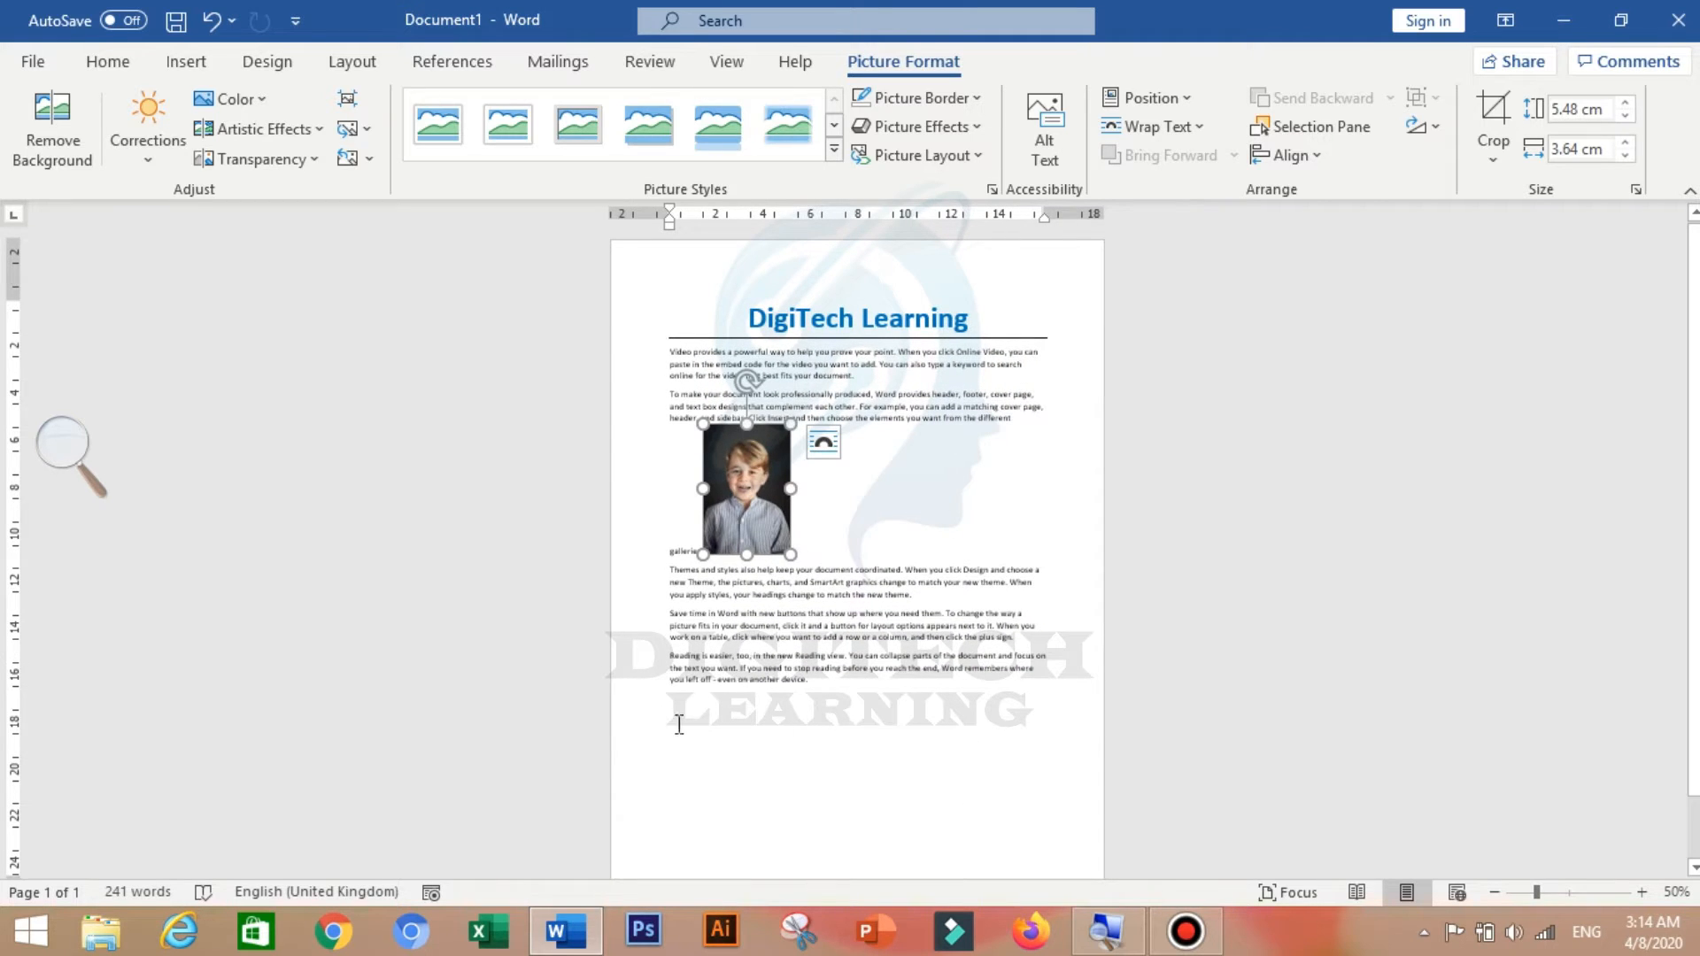
{"action": "left_click", "coordinate": [1174, 100]}
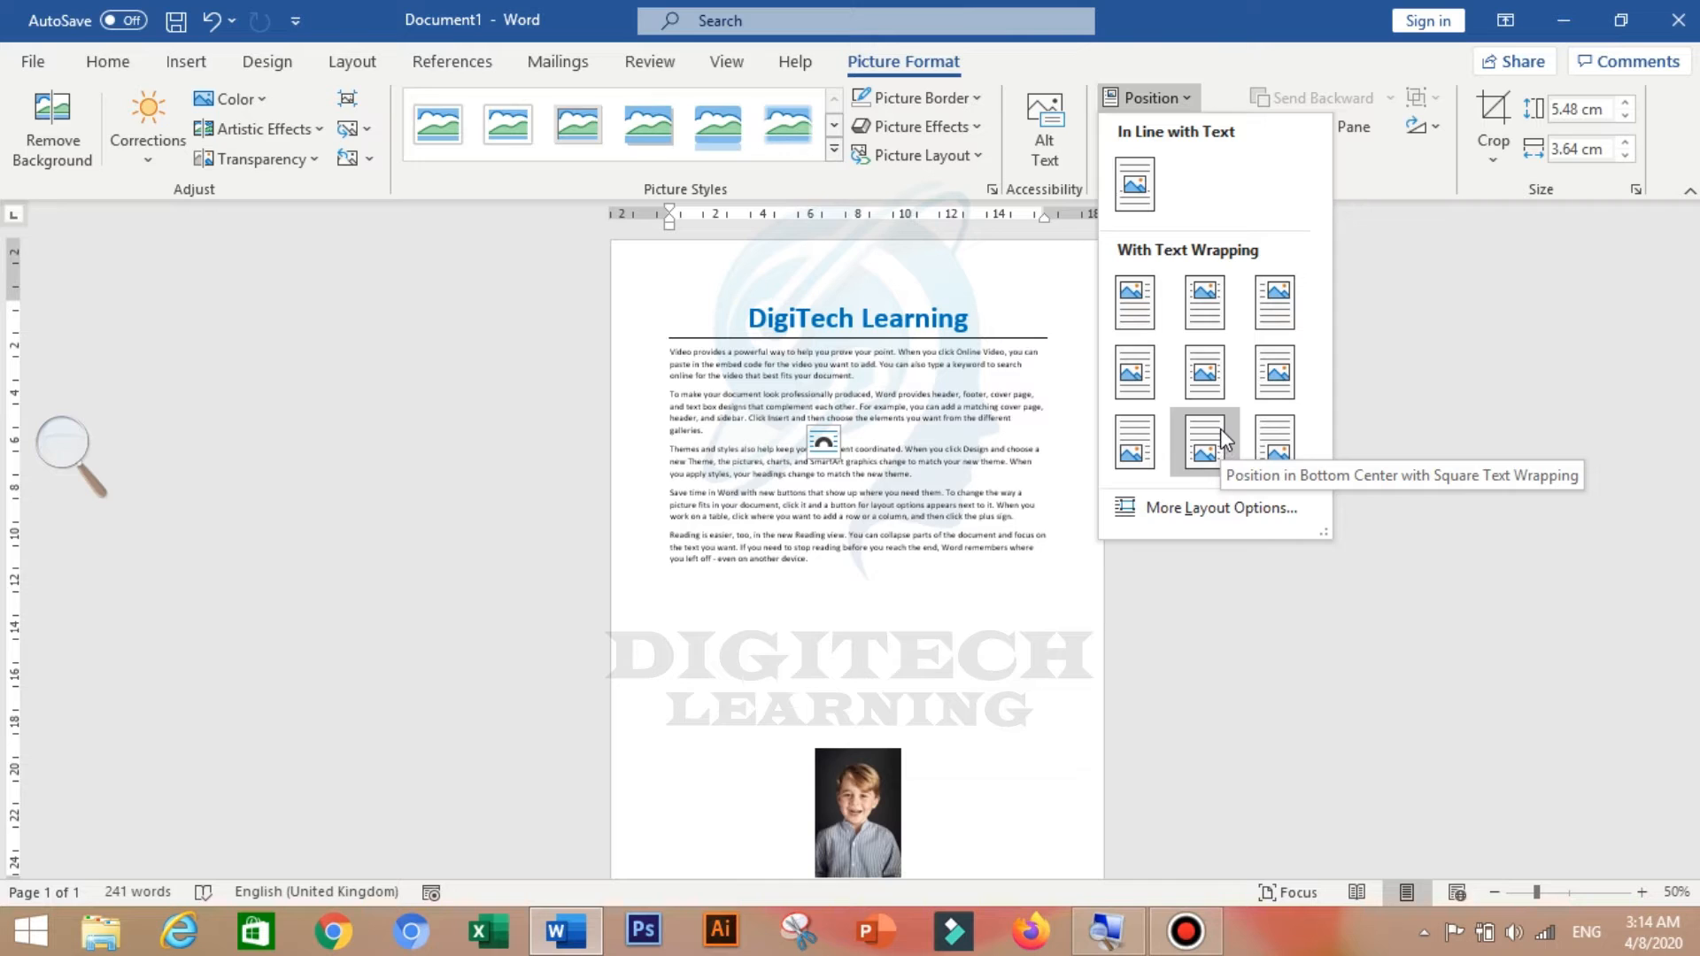
{"action": "left_click", "coordinate": [1207, 382]}
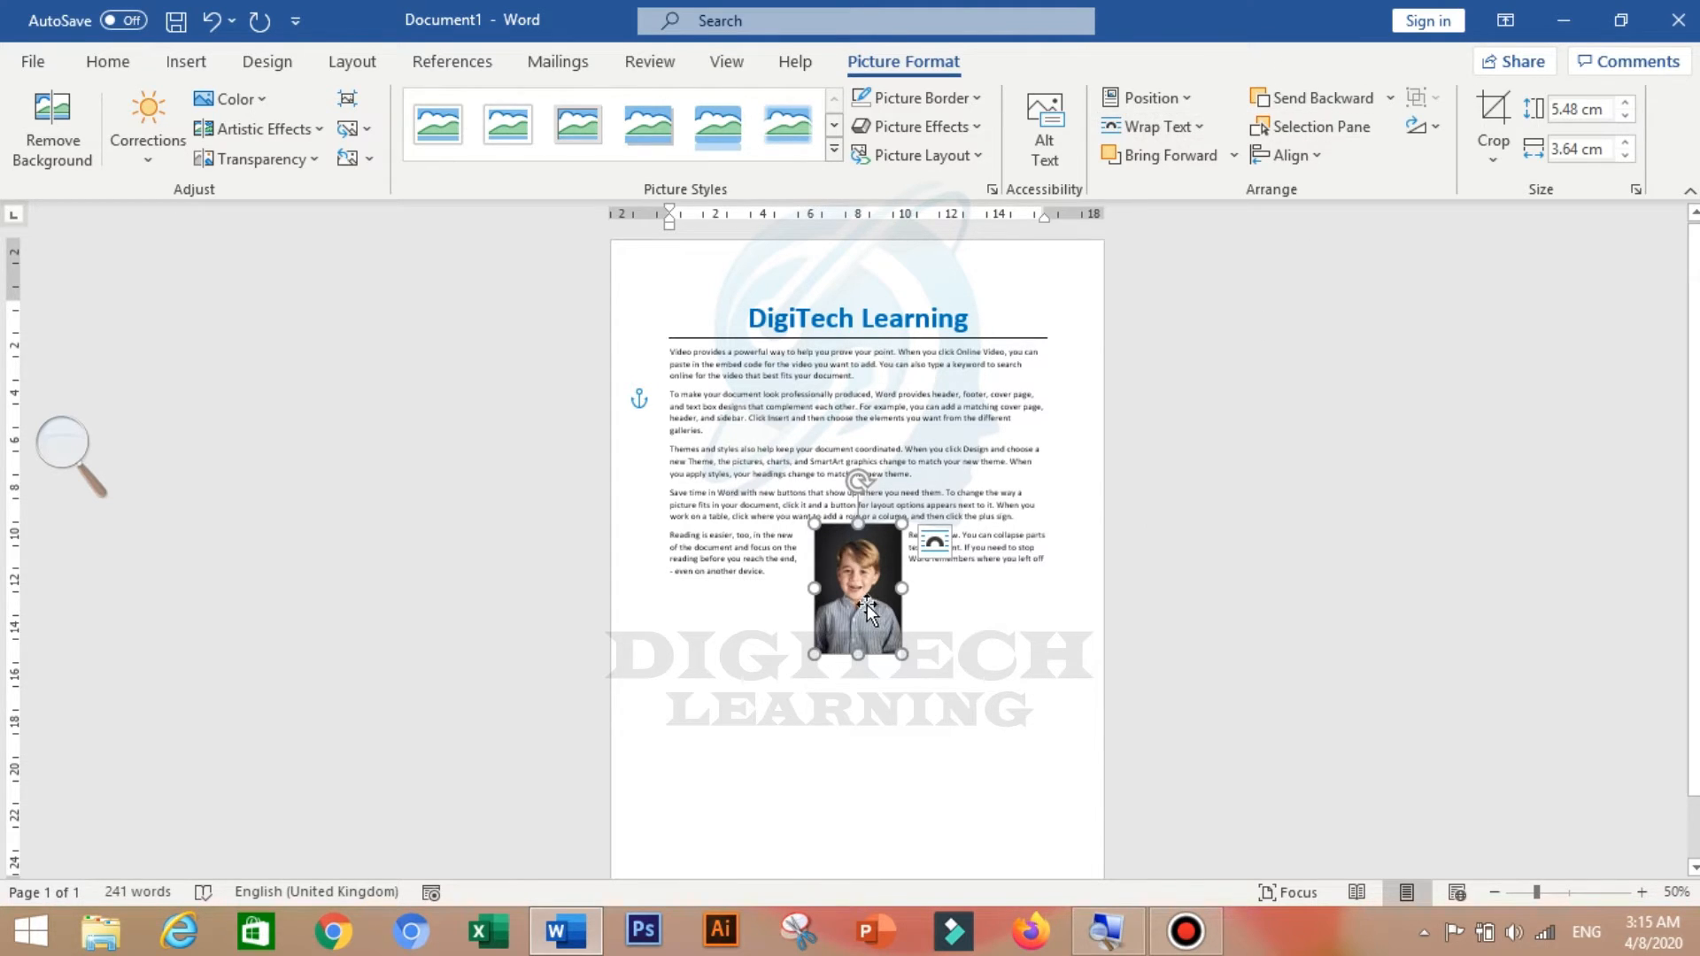
Move the boy's picture up among the body paragraphs, just below the first line of the second paragraph.
{"action": "left_click_drag", "start_coordinate": [866, 605], "coordinate": [861, 471]}
{"action": "scroll", "coordinate": [861, 471], "scroll_direction": "up", "scroll_amount": 6, "text": "ctrl"}
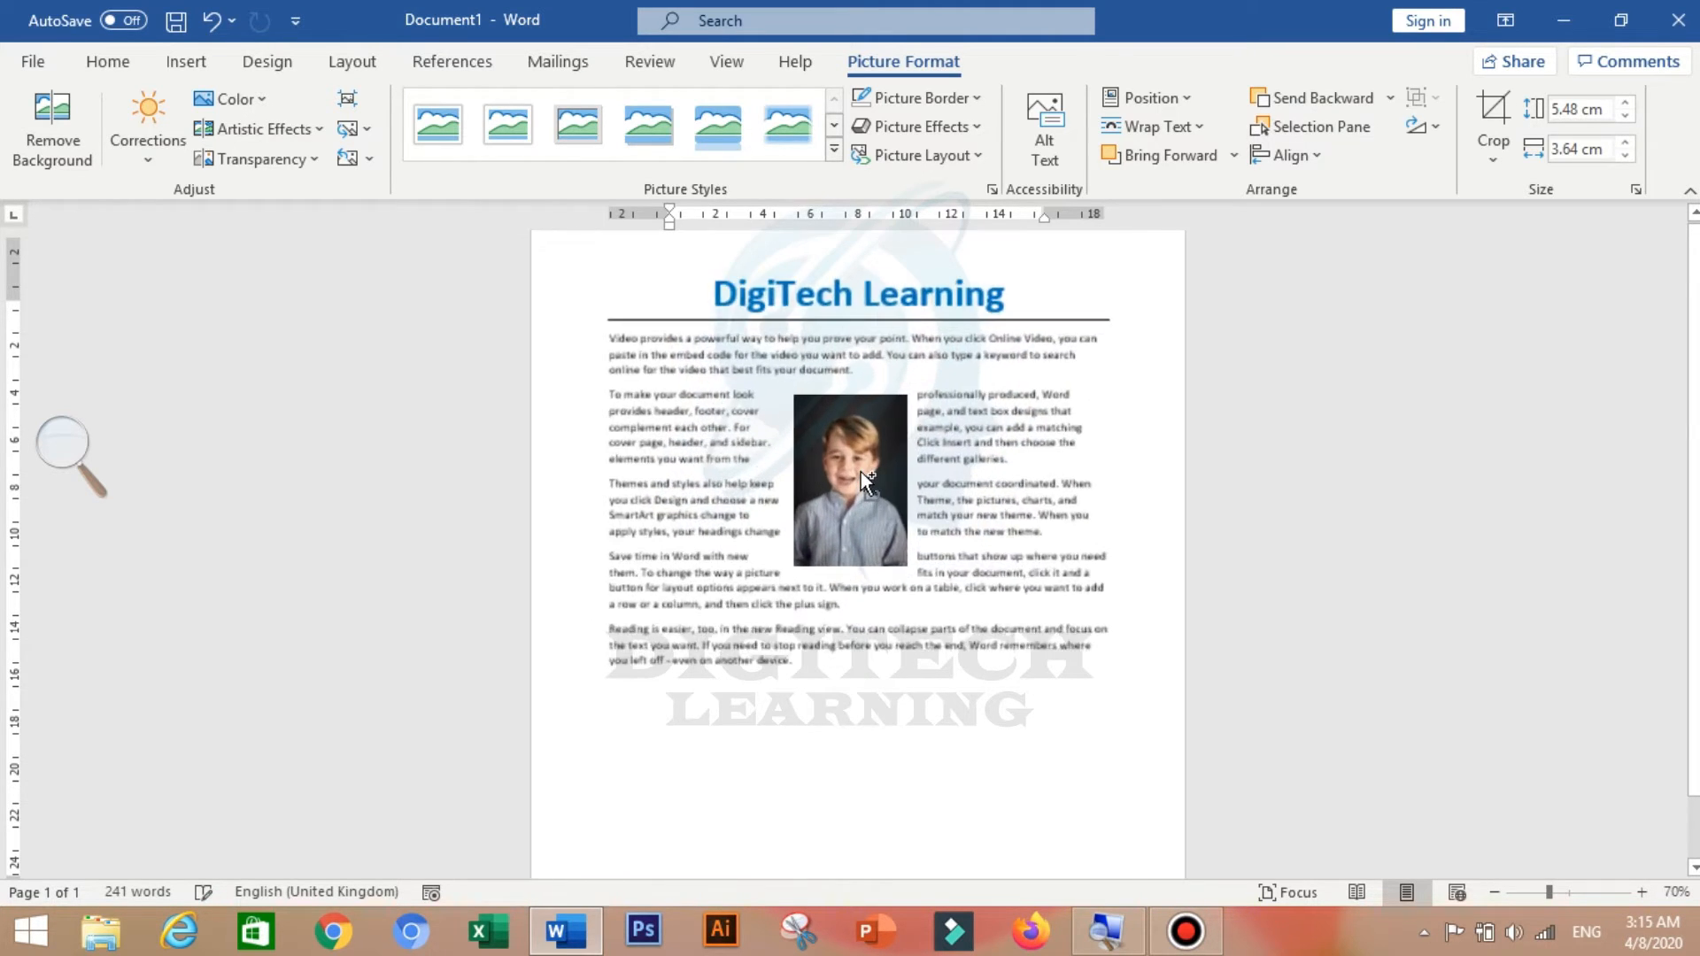
{"action": "left_click_drag", "start_coordinate": [857, 471], "coordinate": [834, 589]}
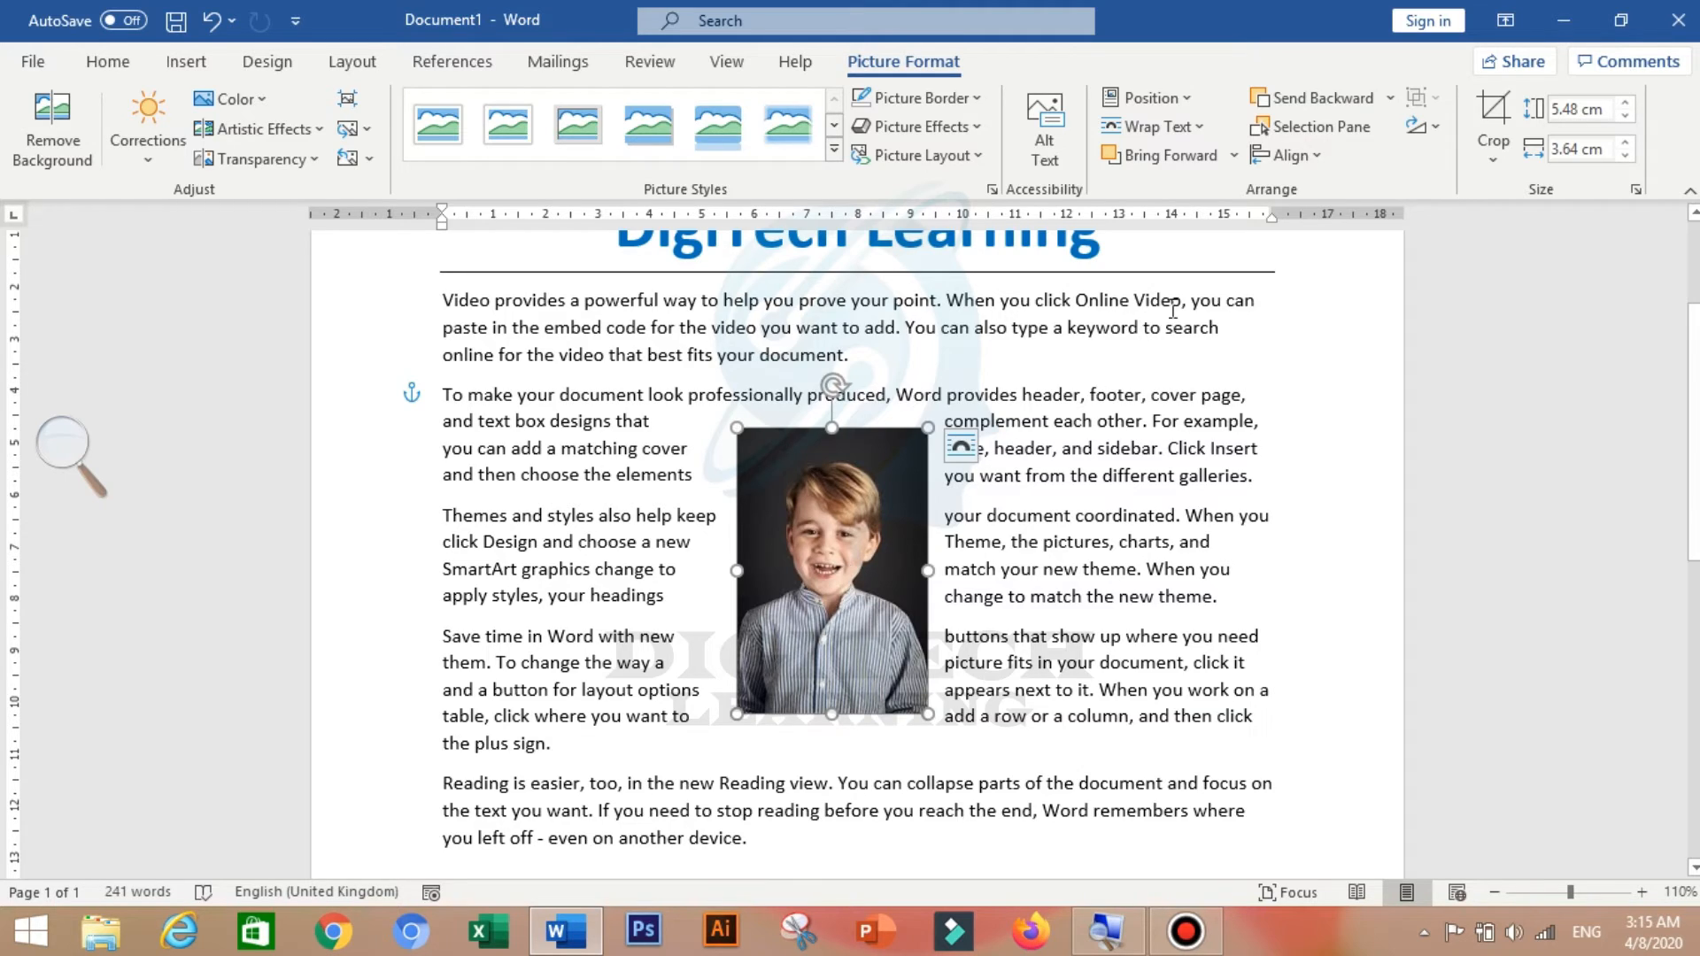
Preview the text wrapping options on the boy's picture, including In Front of Text.
{"action": "left_click", "coordinate": [1146, 129]}
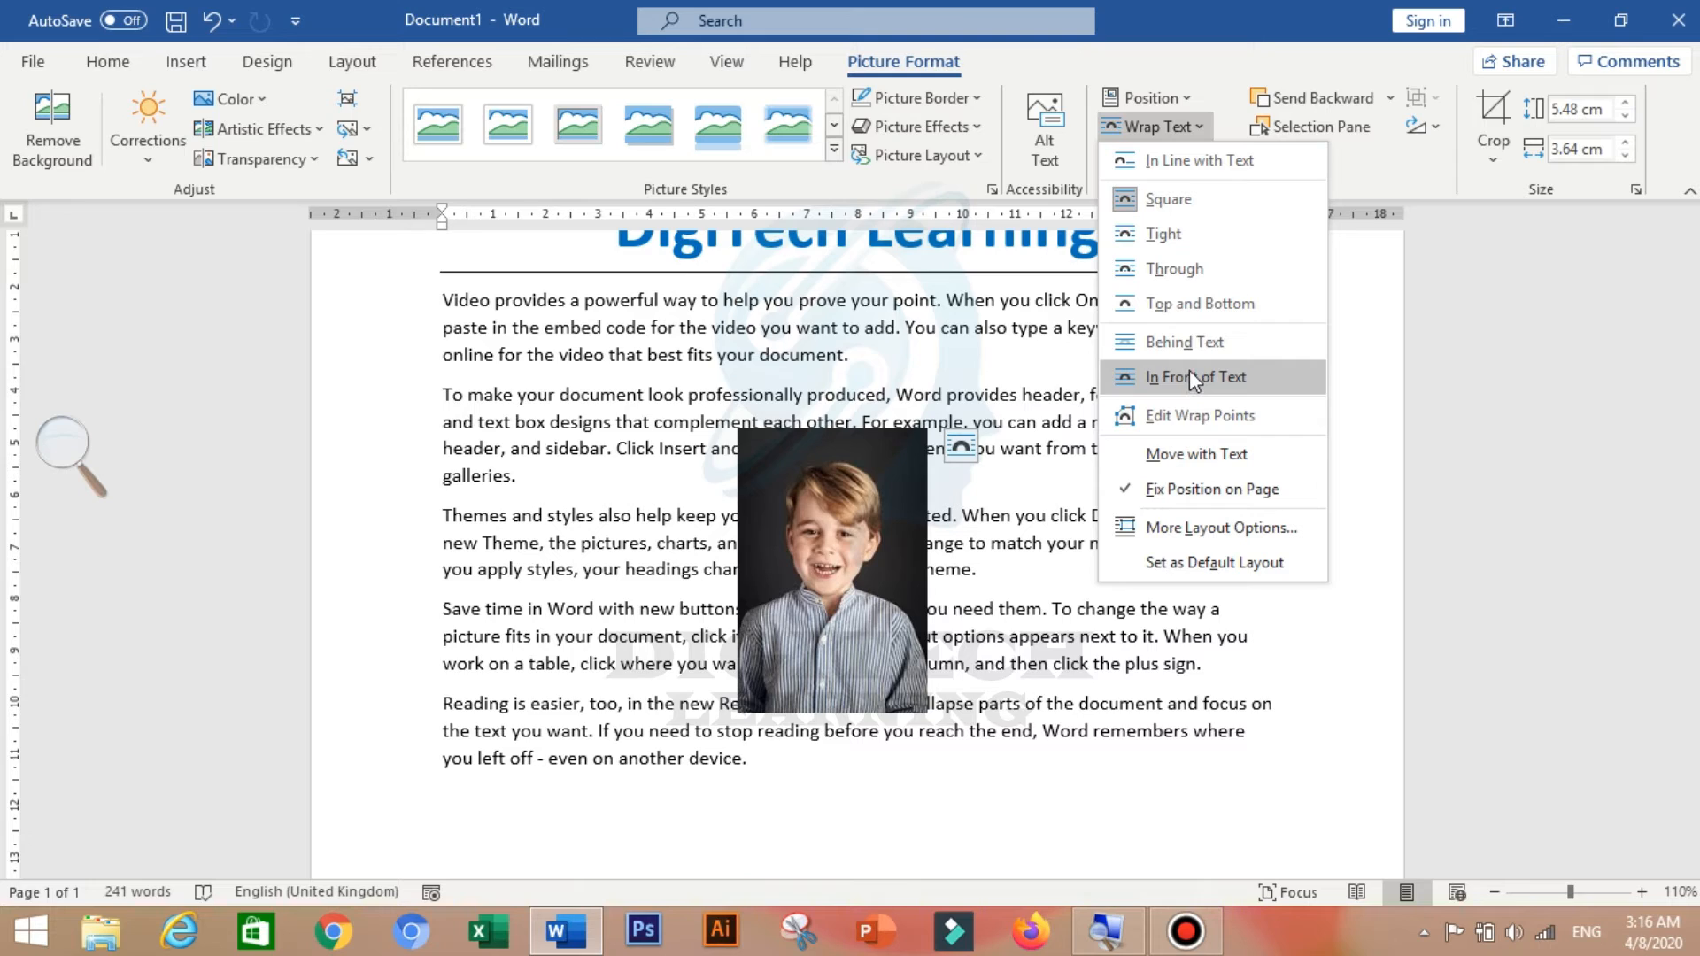
{"action": "left_click", "coordinate": [1160, 128]}
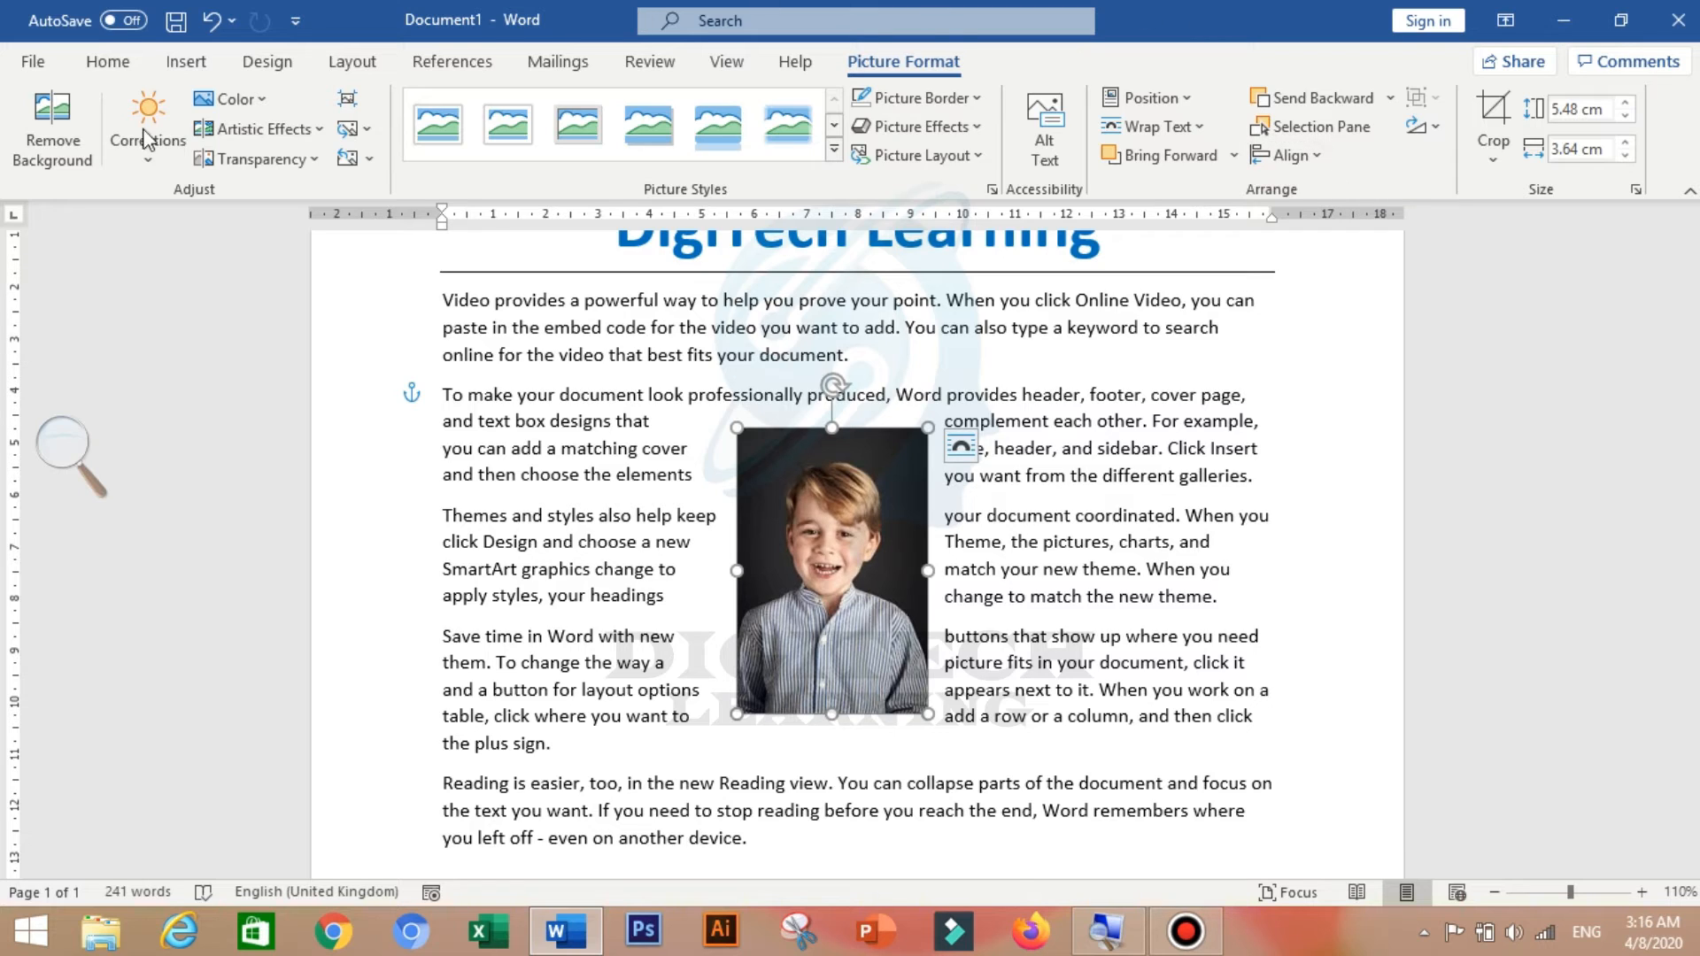
{"action": "left_click", "coordinate": [158, 67]}
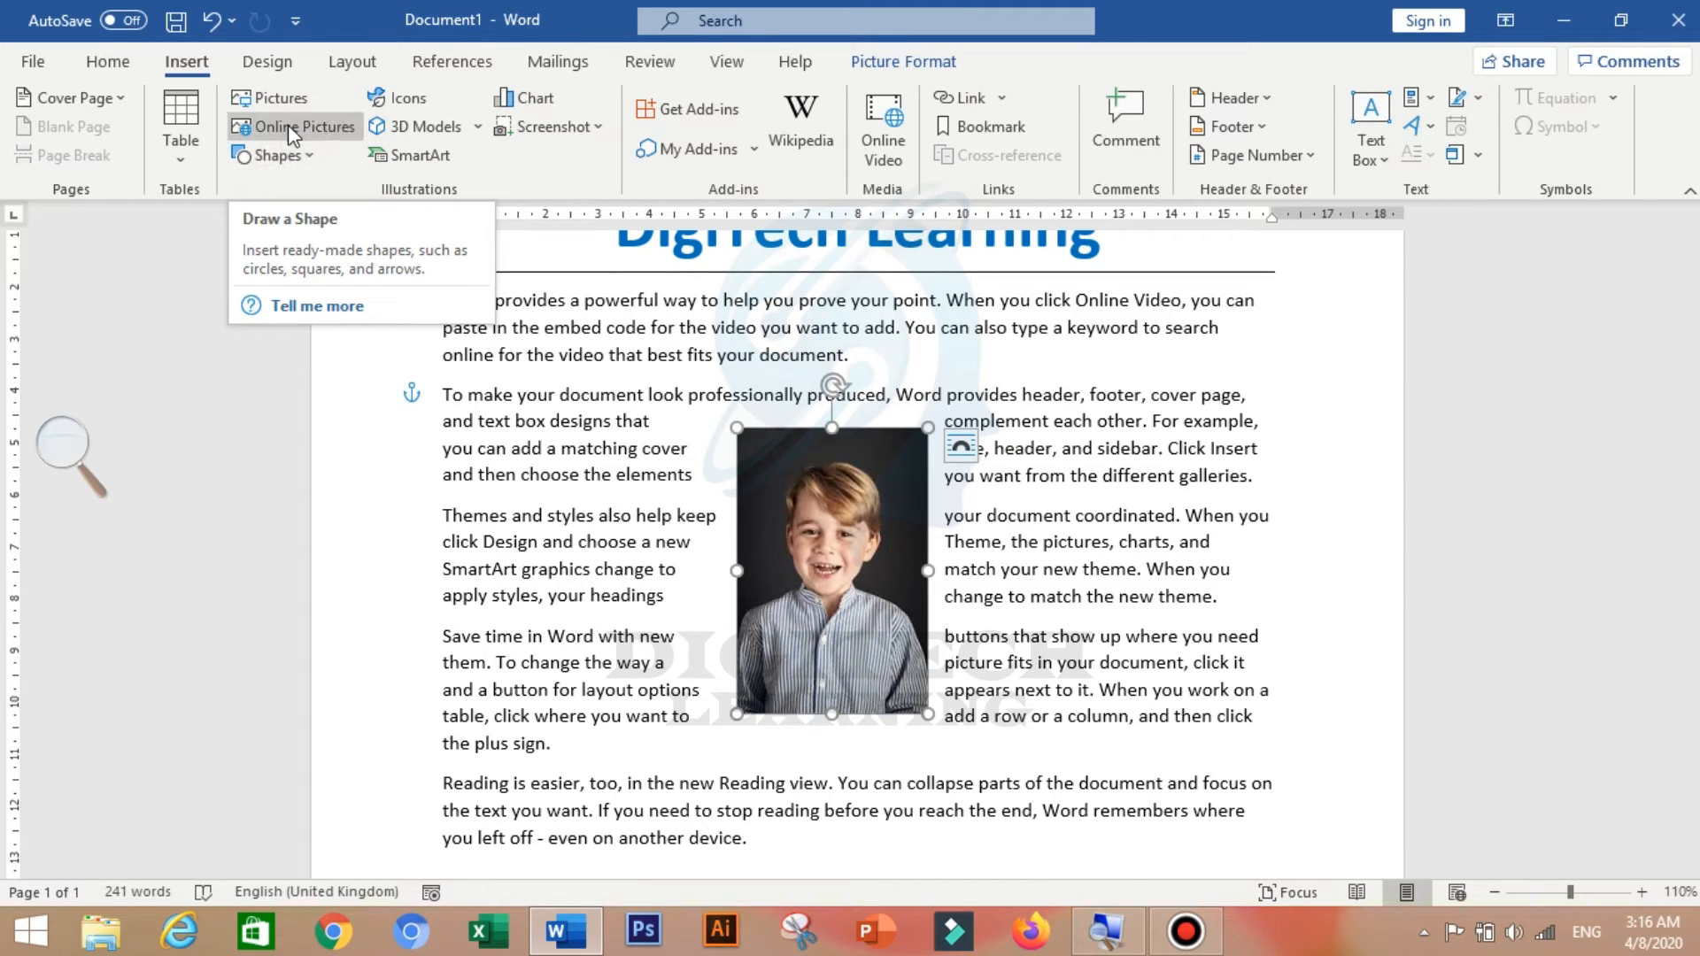
{"action": "left_click", "coordinate": [925, 60]}
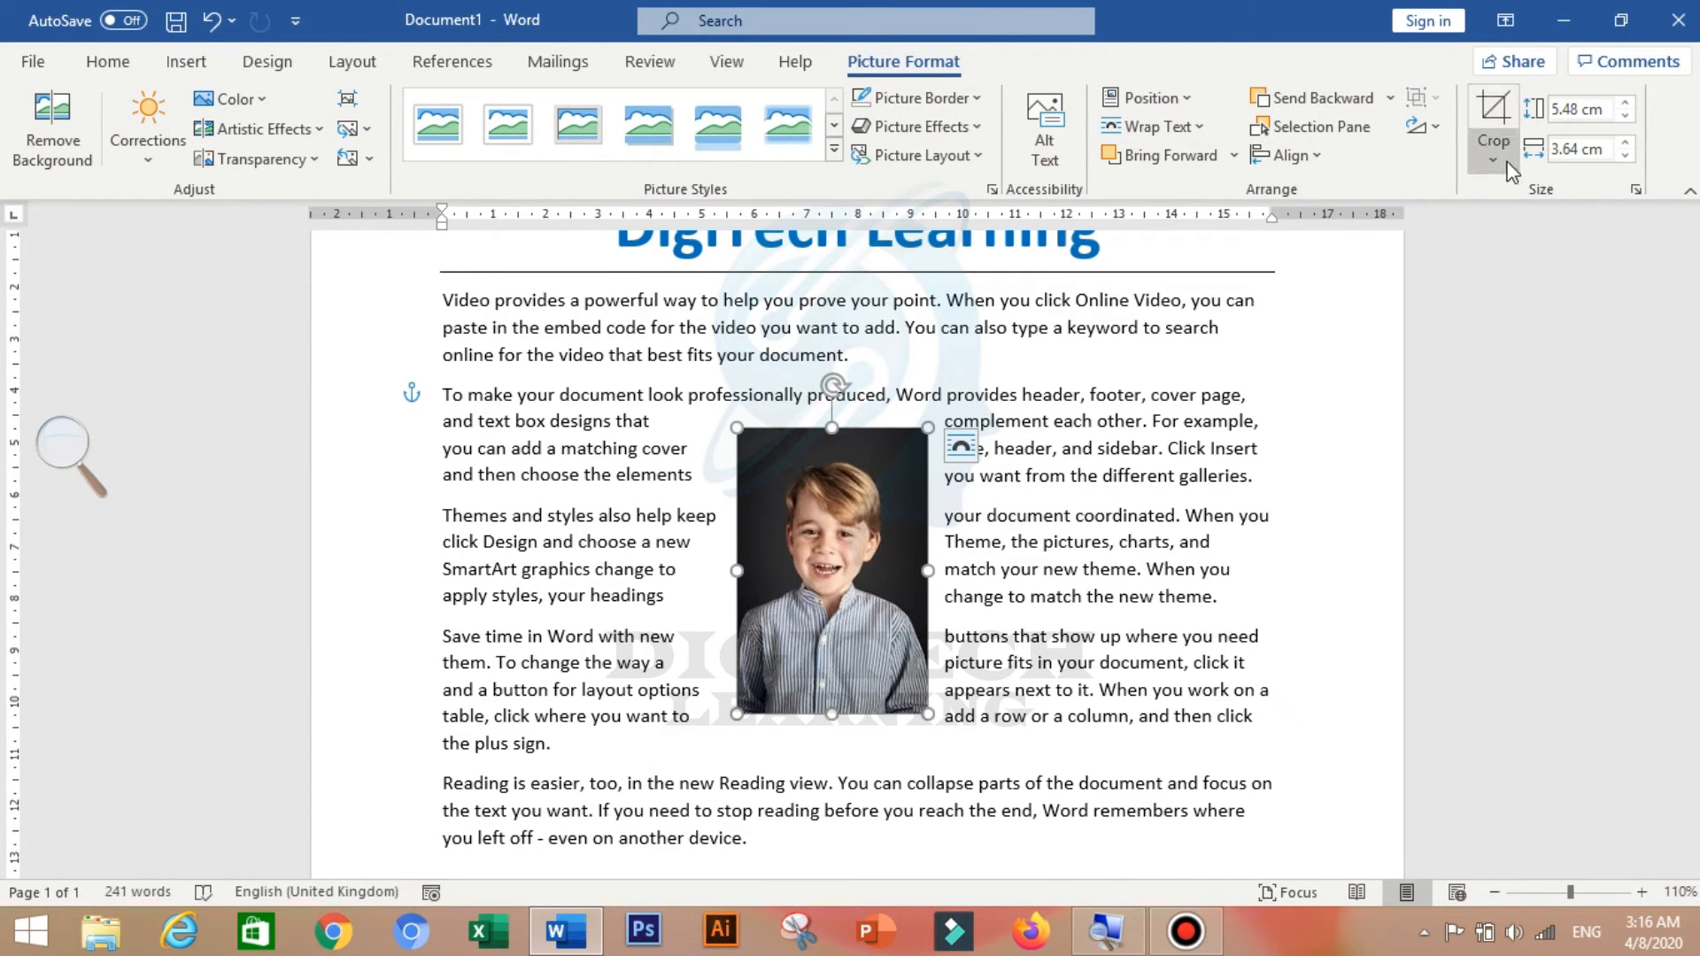
Crop the picture on all four sides to the boy's head and collar, about 3.09 cm high and 2.35 cm wide.
{"action": "left_click", "coordinate": [1493, 117]}
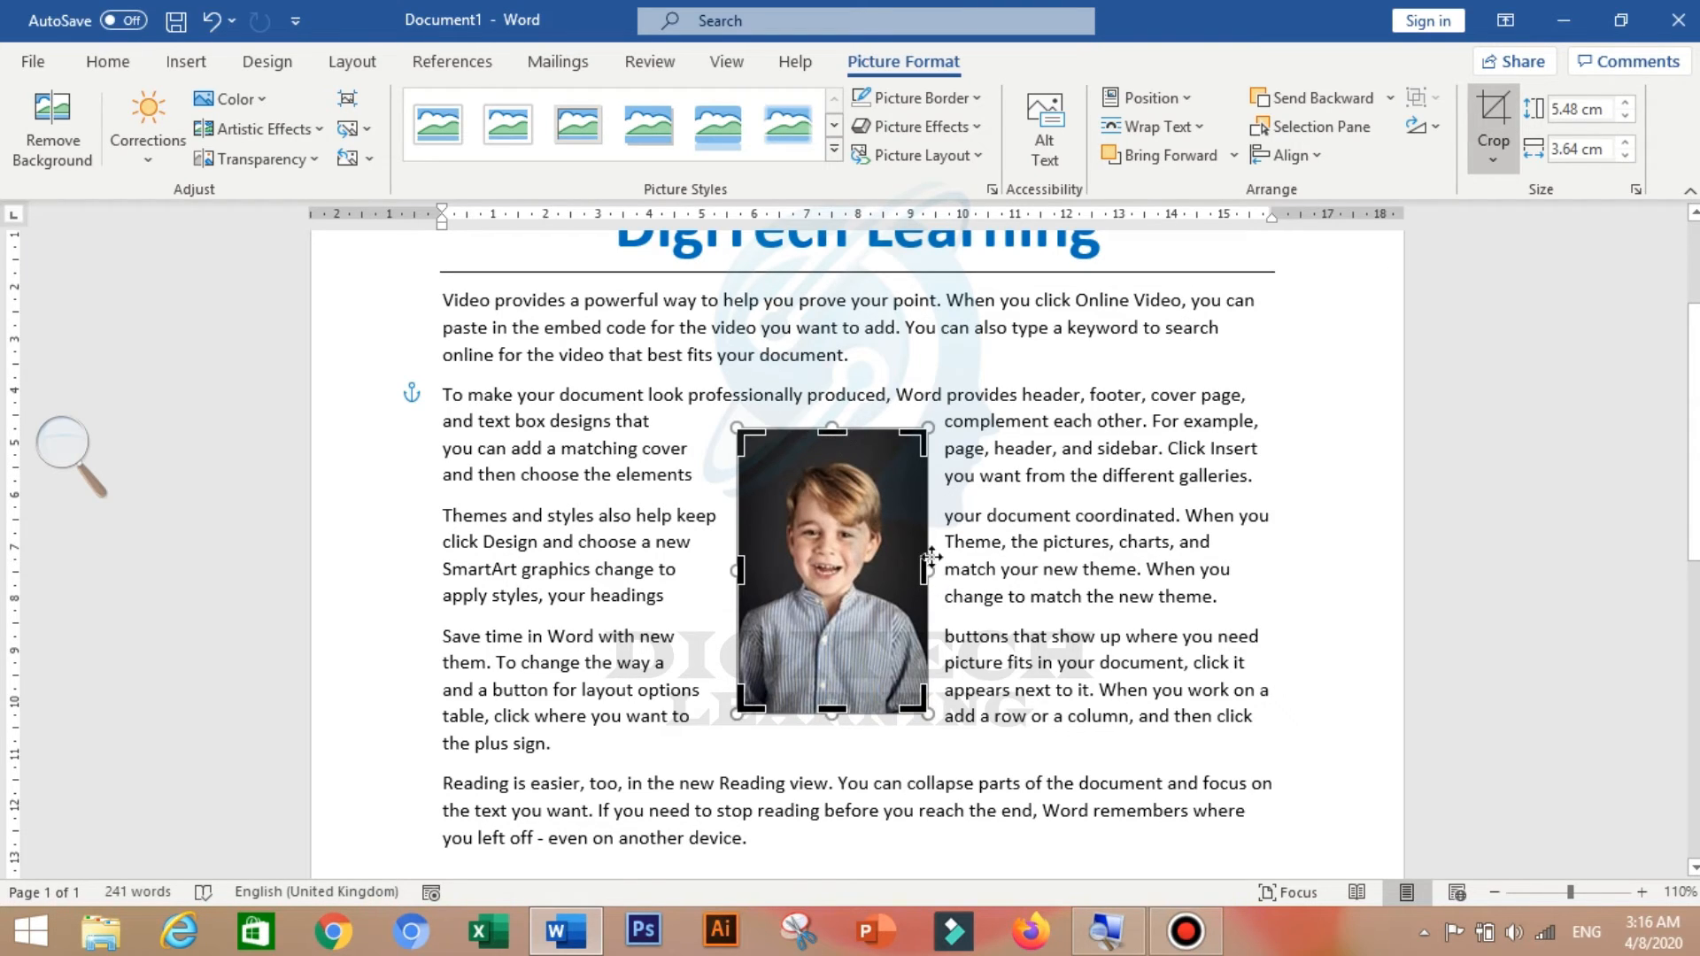
{"action": "left_click_drag", "start_coordinate": [925, 570], "coordinate": [900, 570]}
{"action": "left_click_drag", "start_coordinate": [740, 569], "coordinate": [781, 570]}
{"action": "left_click_drag", "start_coordinate": [850, 443], "coordinate": [848, 463]}
{"action": "left_click_drag", "start_coordinate": [832, 710], "coordinate": [852, 544]}
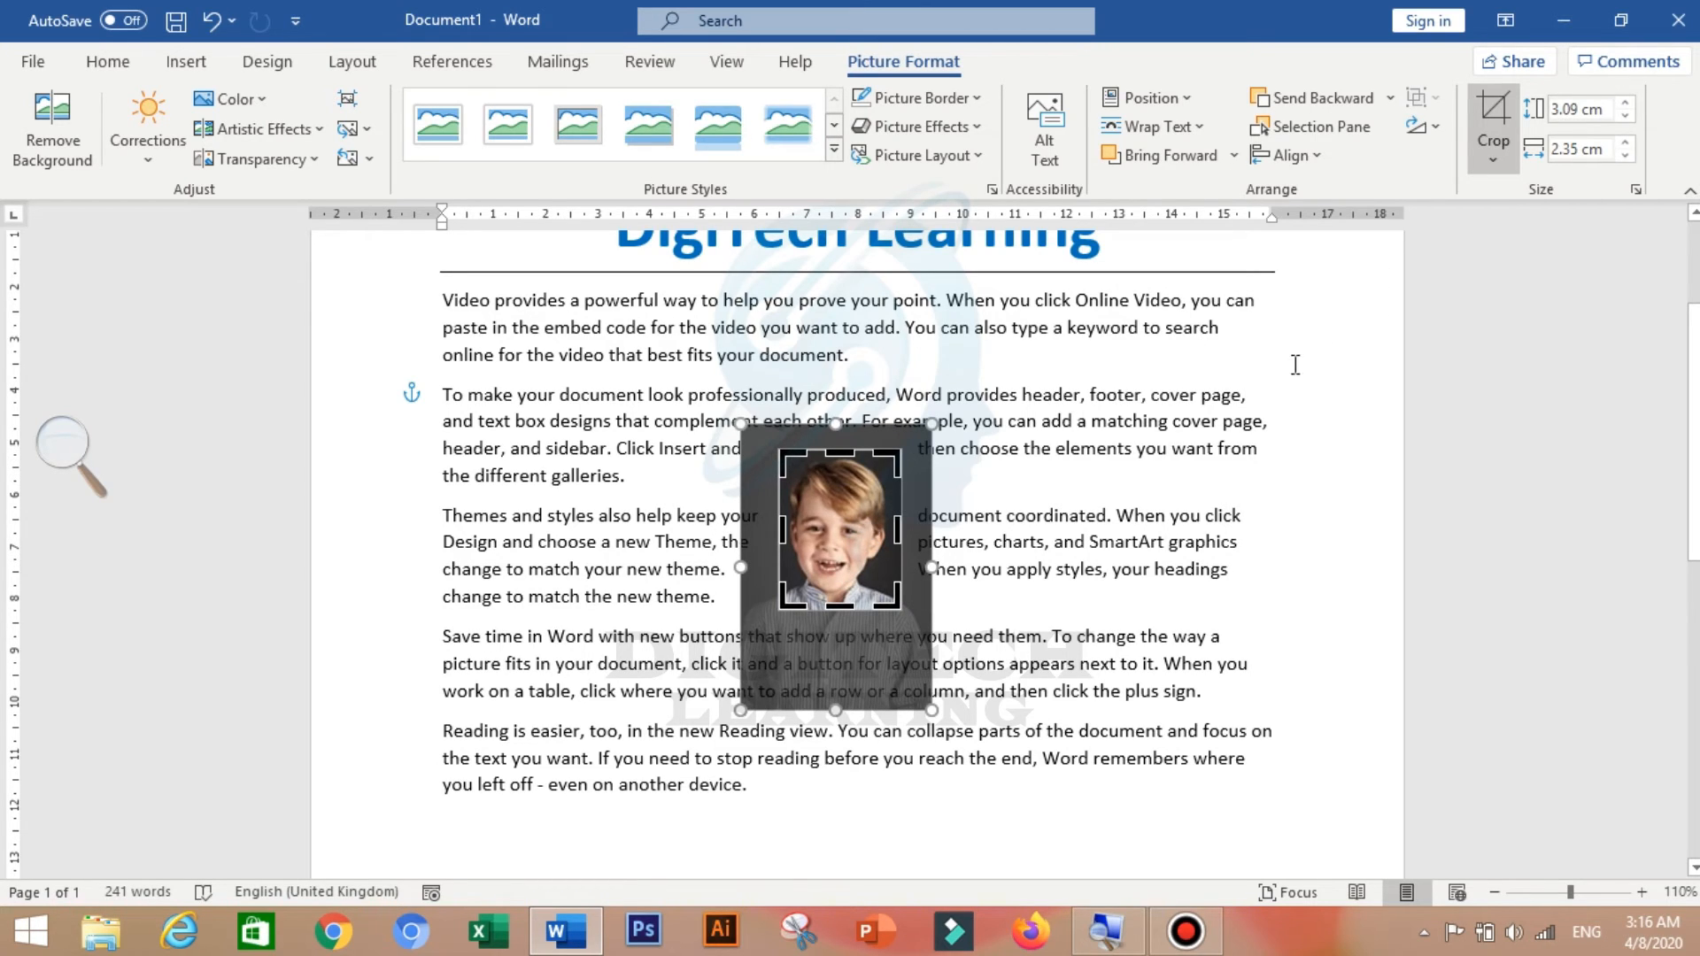
{"action": "left_click", "coordinate": [1492, 116]}
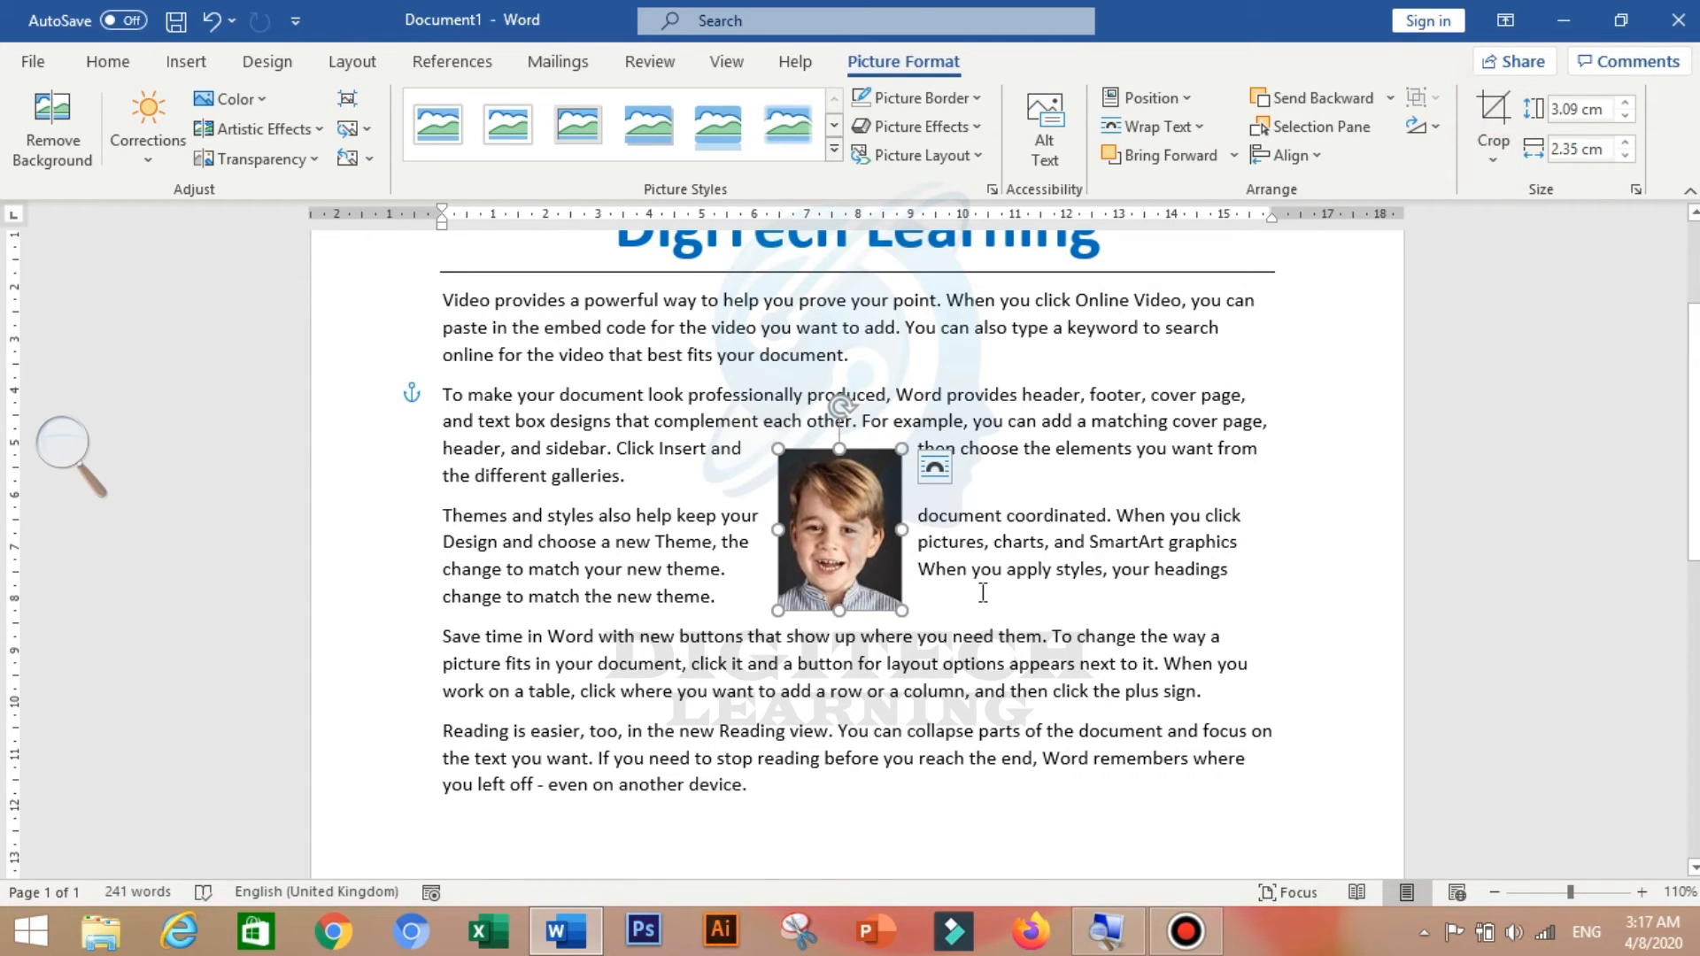
Enlarge the cropped picture proportionally to about 3.44 cm high and 2.61 cm wide.
{"action": "left_click_drag", "start_coordinate": [835, 539], "coordinate": [837, 541]}
{"action": "left_click", "coordinate": [953, 600]}
{"action": "left_click", "coordinate": [860, 550]}
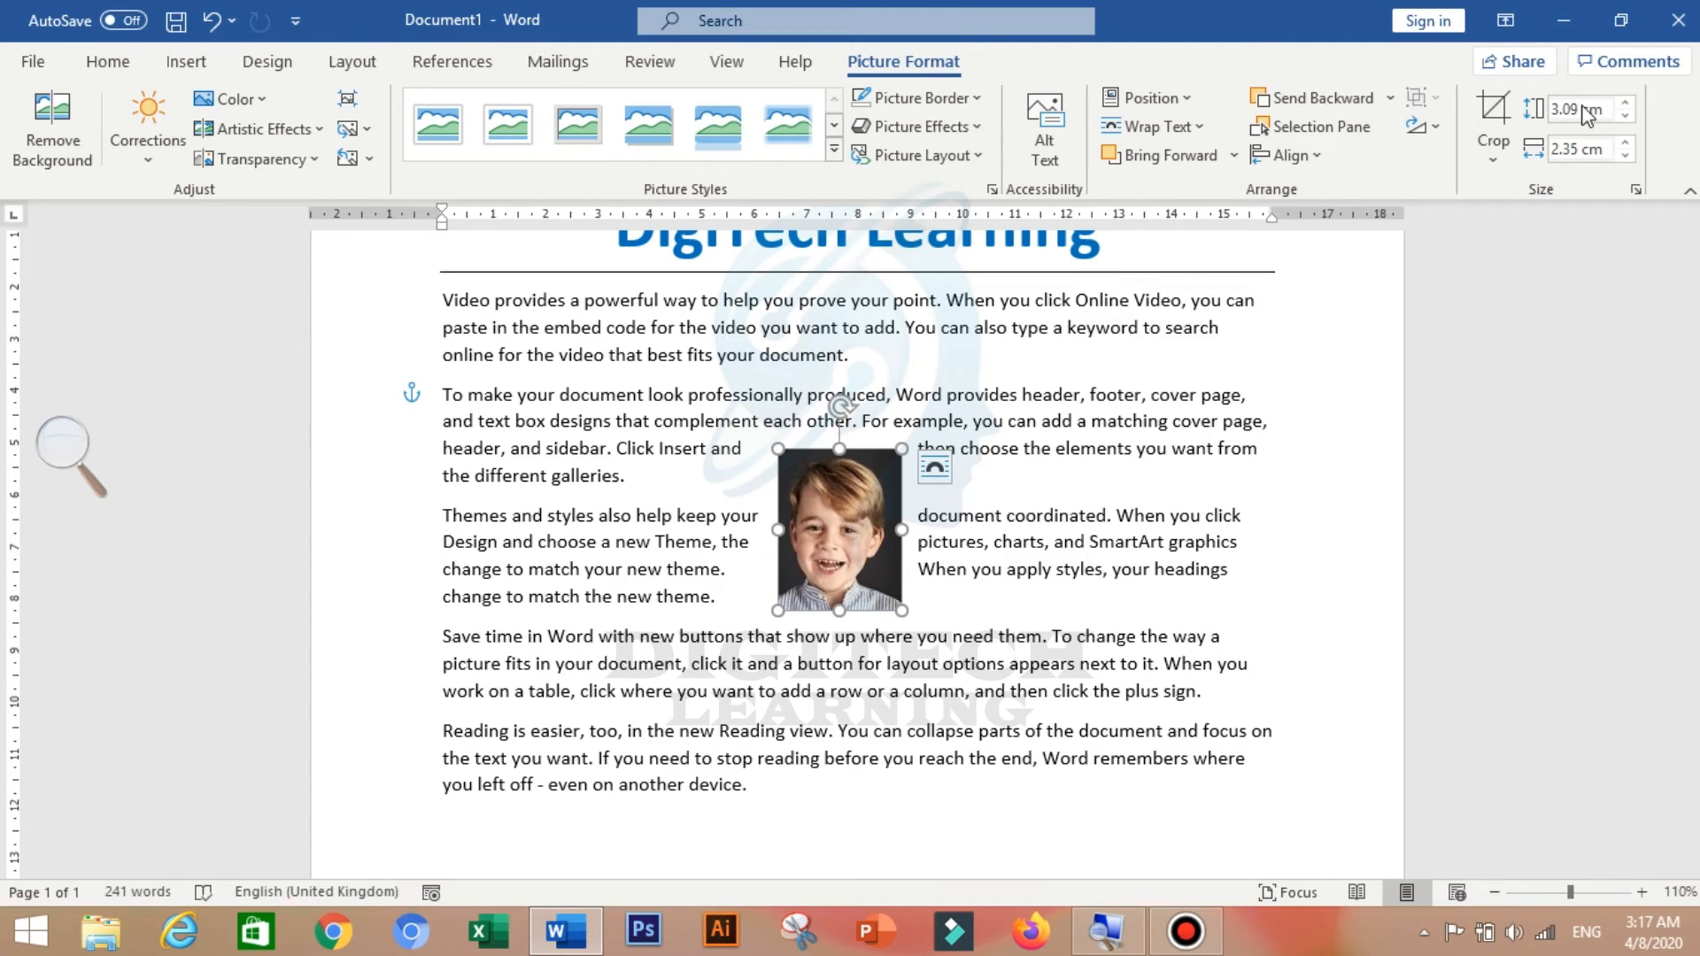
{"action": "mouse_move", "coordinate": [901, 610]}
{"action": "left_mouse_down"}
{"action": "mouse_move", "coordinate": [1004, 744]}
{"action": "mouse_move", "coordinate": [886, 597]}
{"action": "mouse_move", "coordinate": [915, 625]}
{"action": "left_mouse_up"}
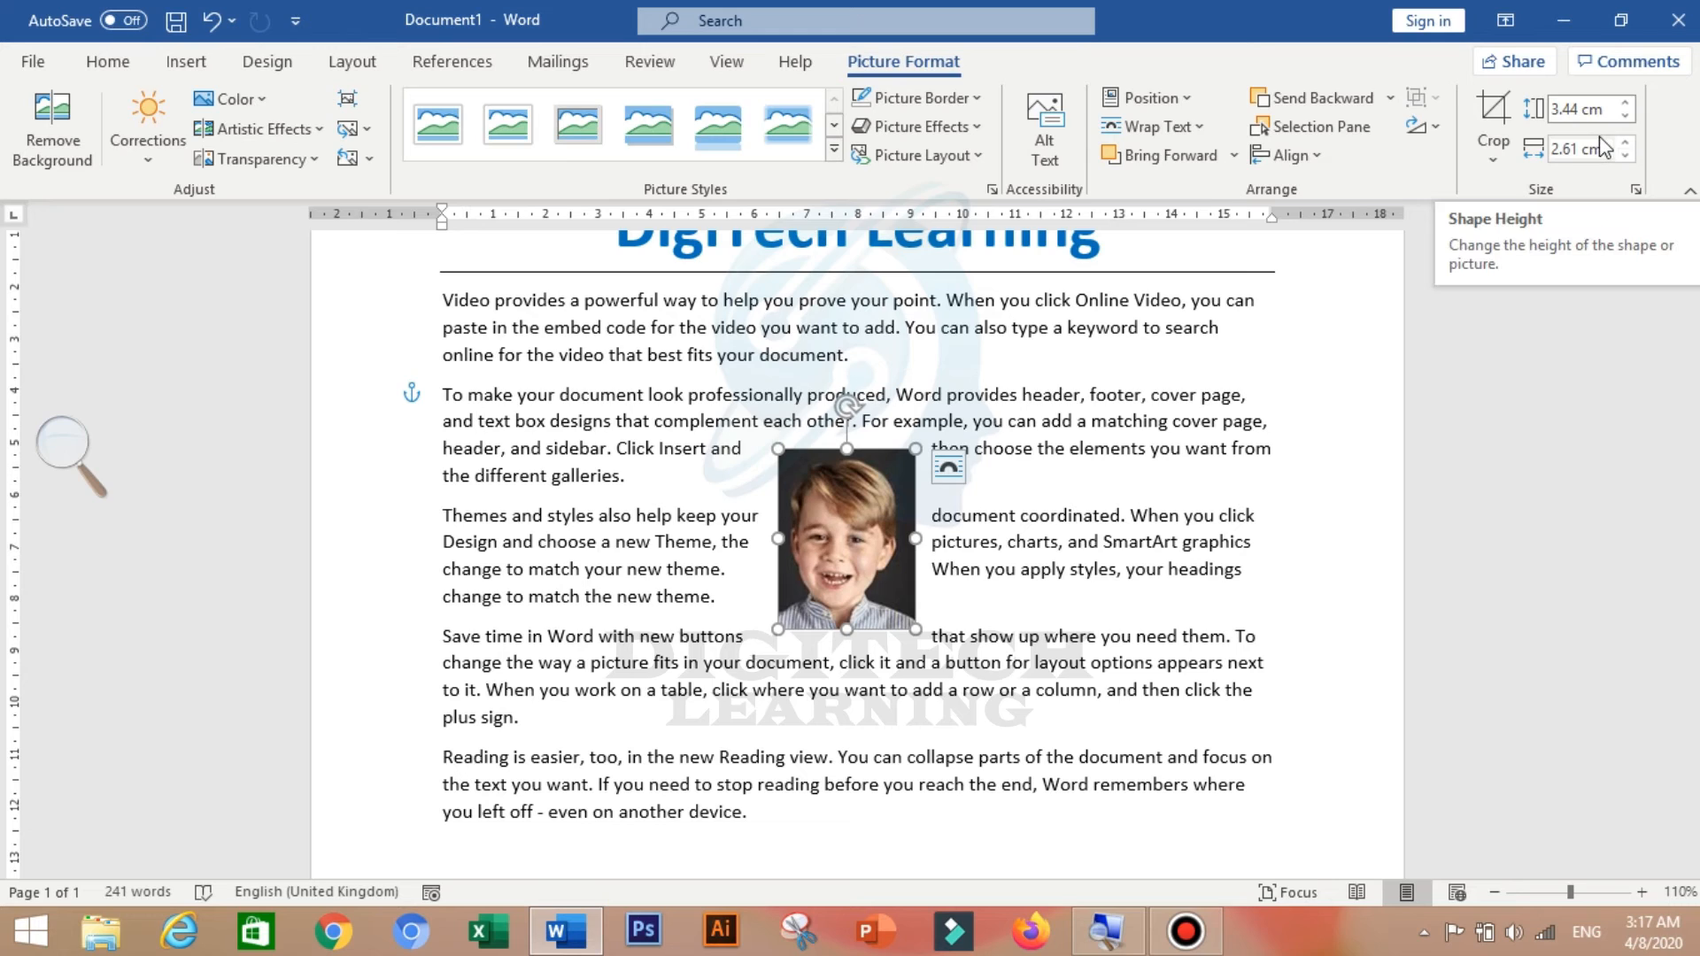
Adjust the cropped picture's height in small increments up and down, ending at 4.1 cm.
{"action": "left_click", "coordinate": [1628, 103]}
{"action": "left_click_drag", "start_coordinate": [1627, 103], "coordinate": [1628, 116]}
{"action": "left_click", "coordinate": [1628, 103]}
{"action": "left_click", "coordinate": [1628, 103]}
{"action": "left_click", "coordinate": [1627, 102]}
{"action": "left_click", "coordinate": [1628, 103]}
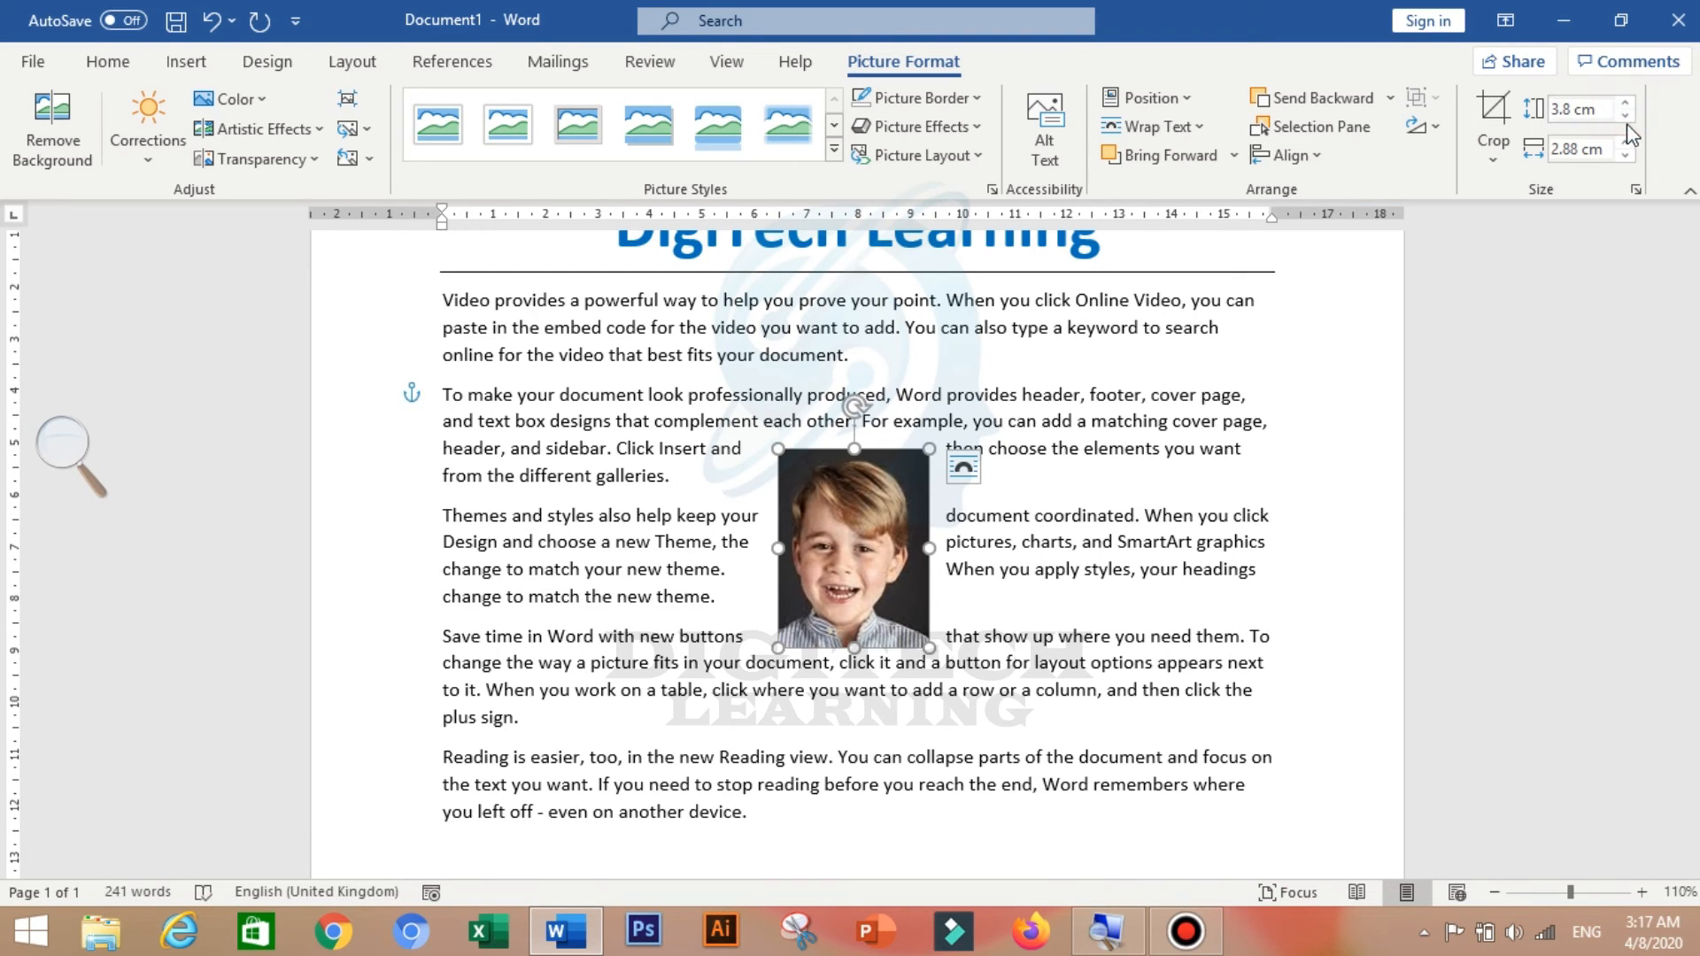
{"action": "left_click", "coordinate": [1623, 100]}
{"action": "left_click", "coordinate": [1624, 101]}
{"action": "left_click", "coordinate": [1624, 102]}
{"action": "left_click", "coordinate": [1624, 102]}
{"action": "left_click", "coordinate": [1624, 102]}
{"action": "left_click", "coordinate": [1624, 101]}
{"action": "left_click", "coordinate": [1623, 101]}
{"action": "left_click", "coordinate": [1624, 102]}
{"action": "left_click", "coordinate": [1627, 117]}
{"action": "left_click", "coordinate": [1627, 117]}
{"action": "left_click", "coordinate": [1626, 117]}
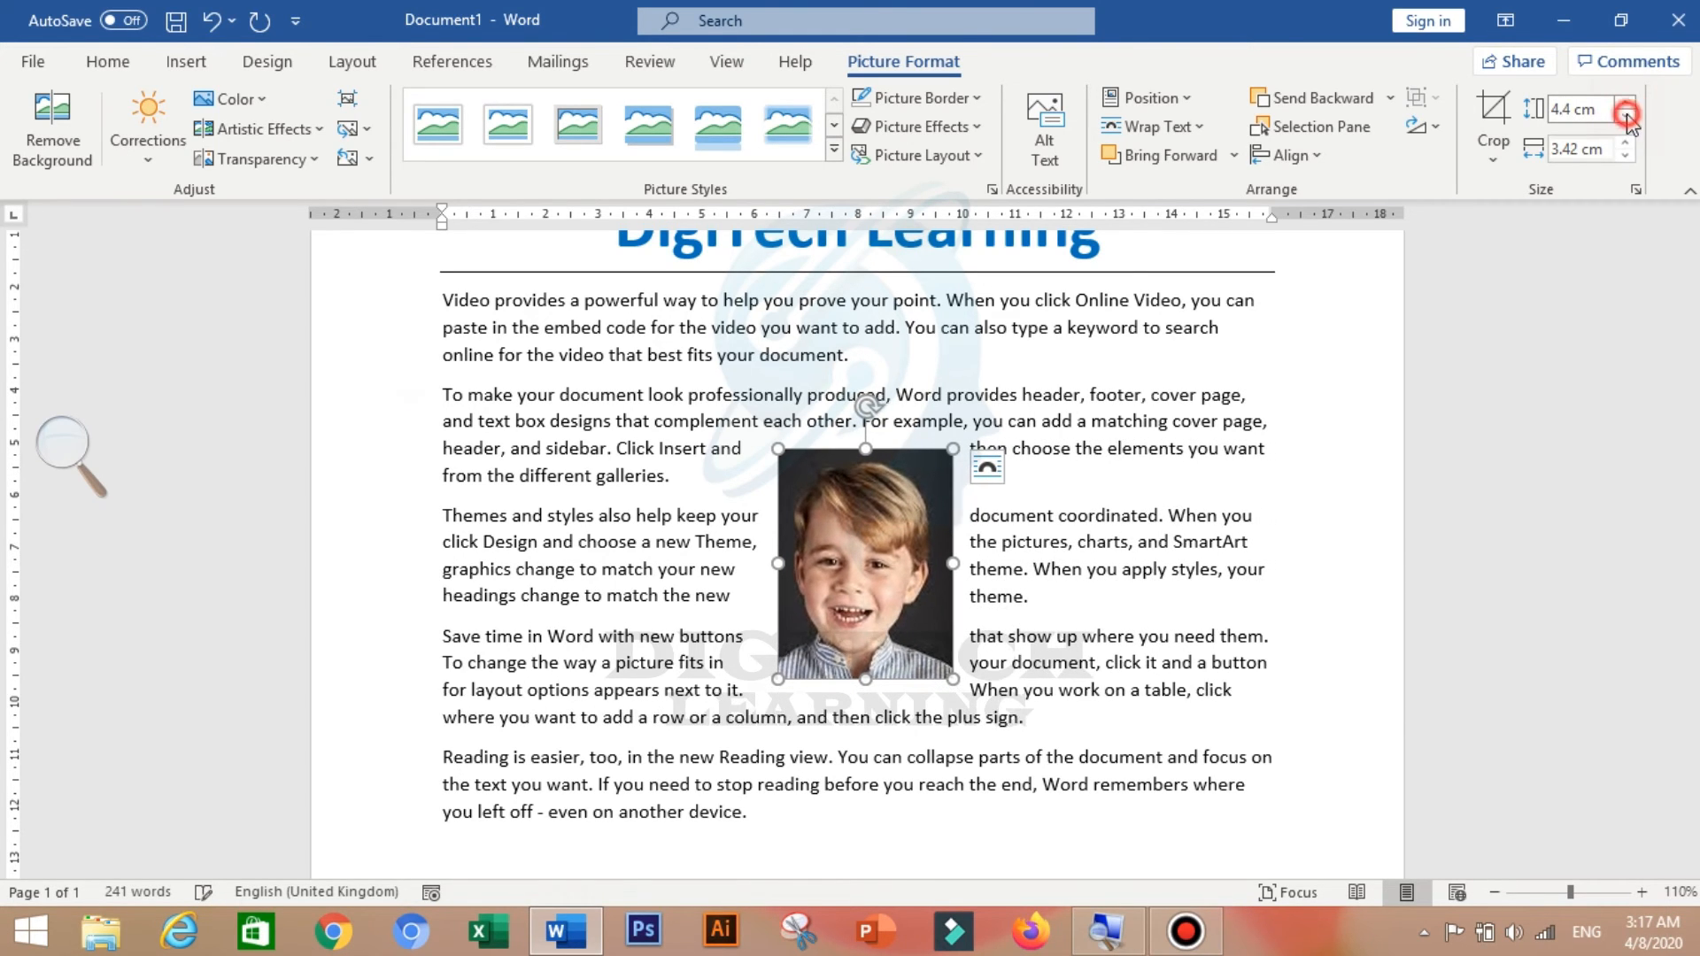
{"action": "left_click", "coordinate": [1627, 117]}
{"action": "left_click", "coordinate": [1626, 117]}
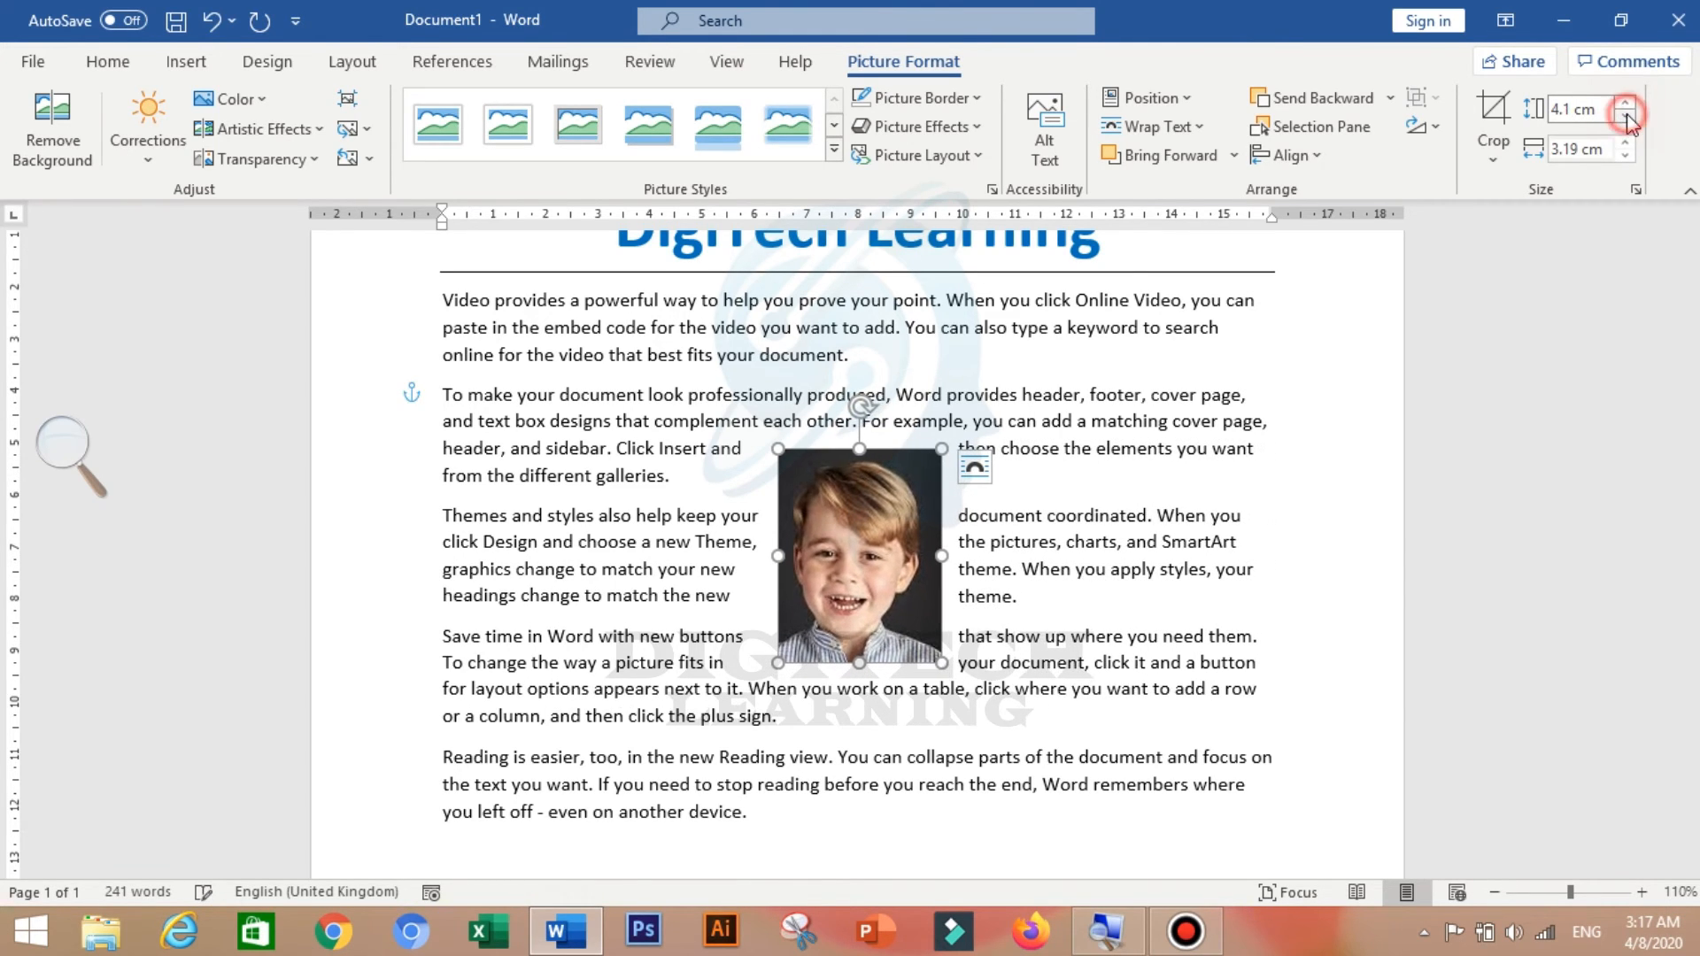
Turn off the locked aspect ratio in the boy picture's size settings and apply the change.
{"action": "left_click", "coordinate": [1634, 190]}
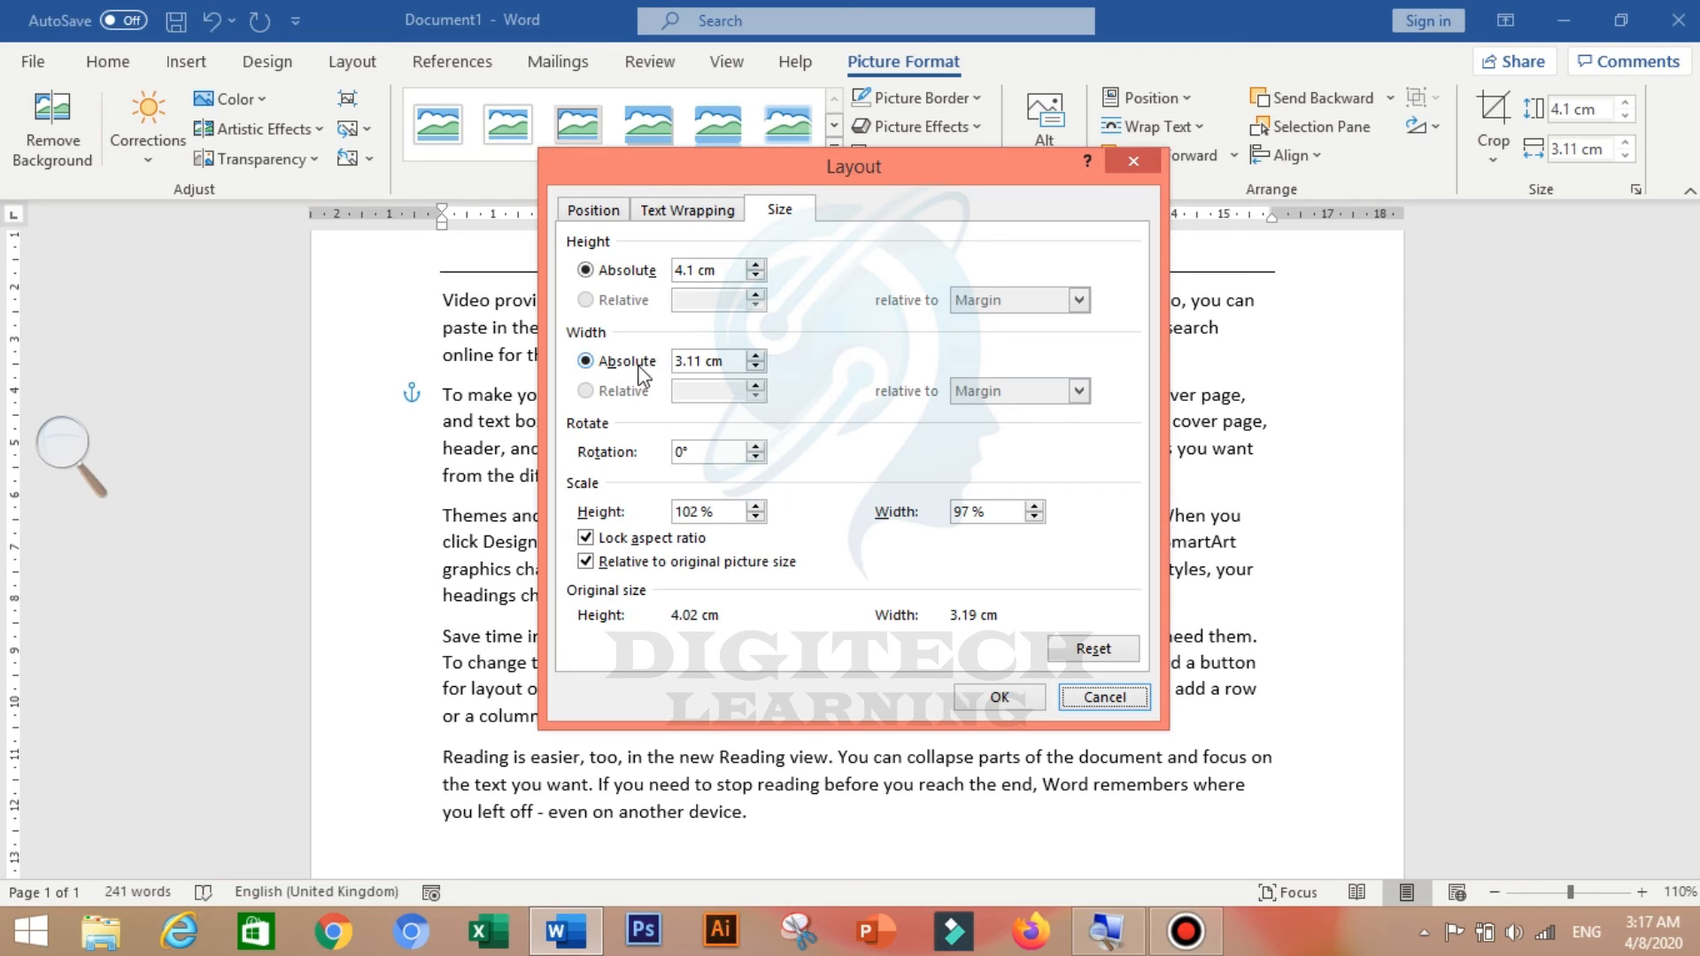
{"action": "left_click", "coordinate": [607, 542]}
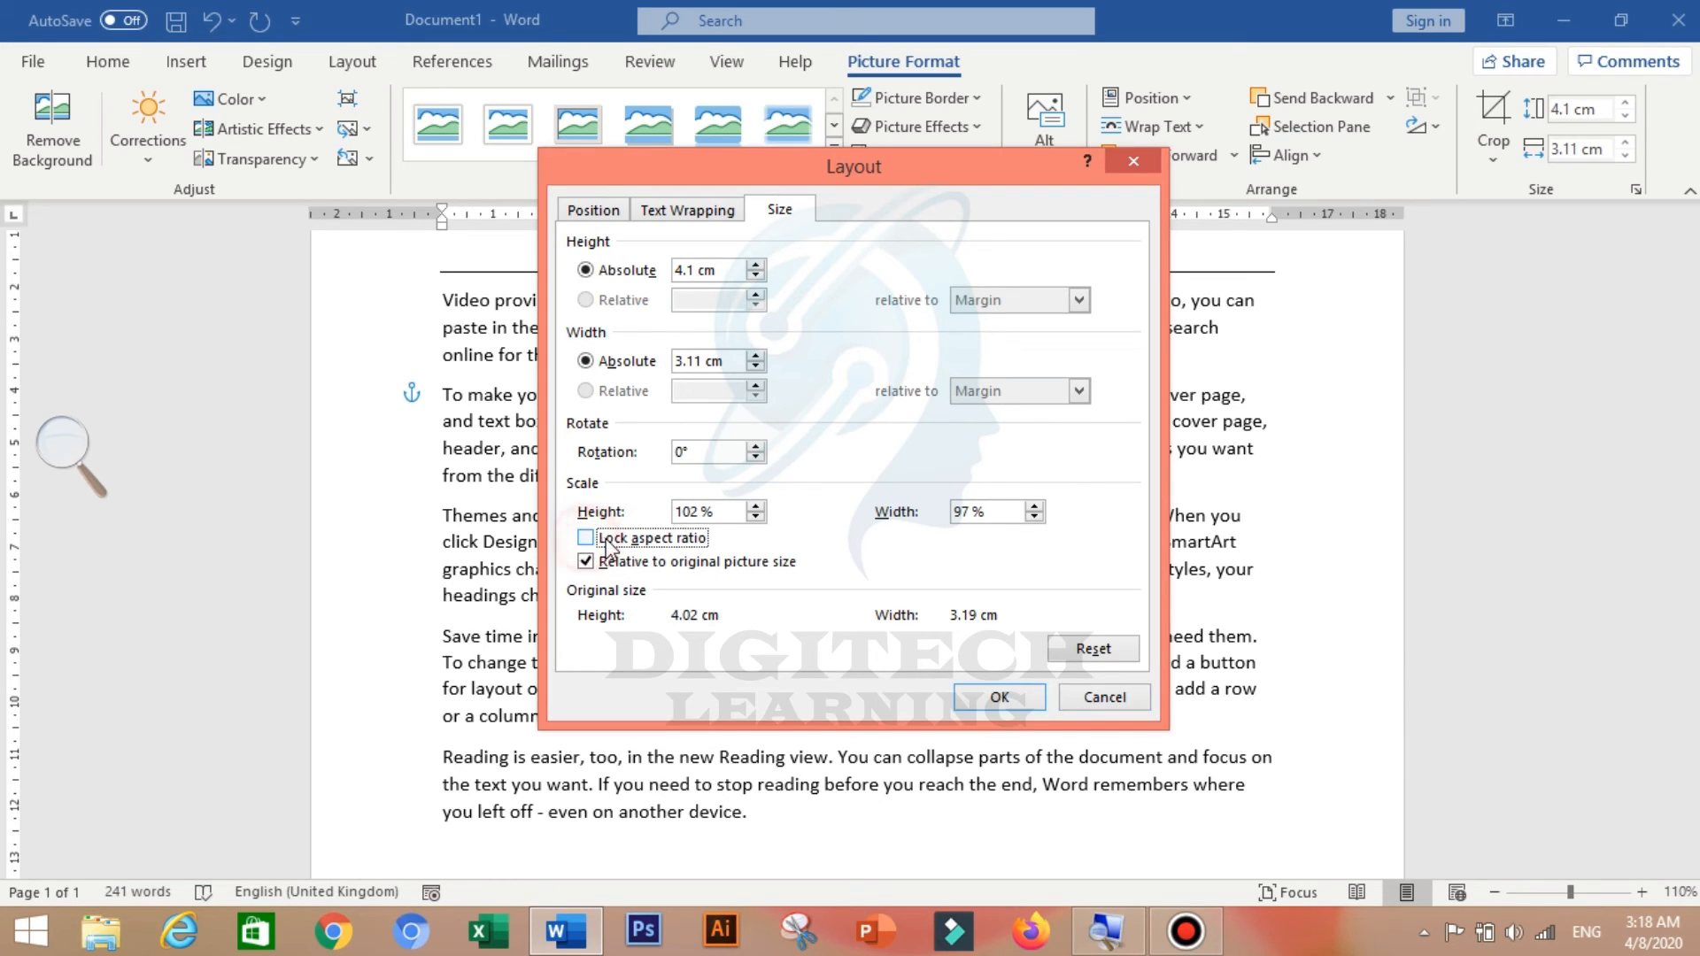
{"action": "left_click", "coordinate": [965, 700]}
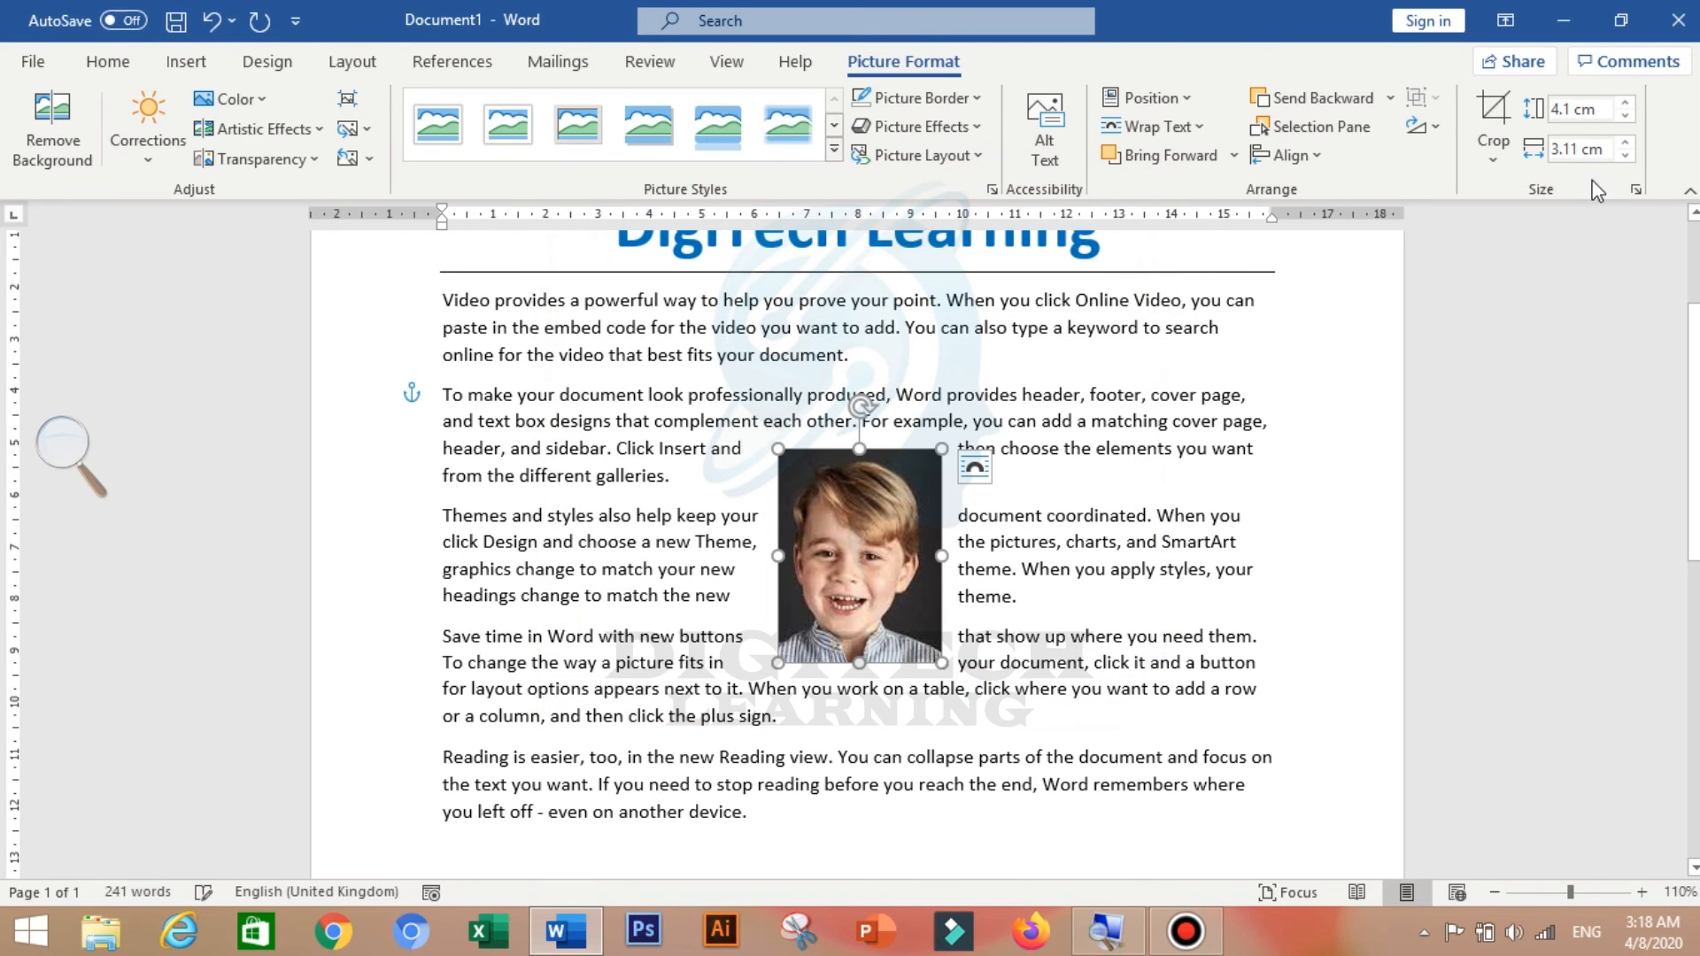
Increase the picture's height in small increments to 5 cm.
{"action": "left_click", "coordinate": [1624, 104]}
{"action": "left_click", "coordinate": [1624, 104]}
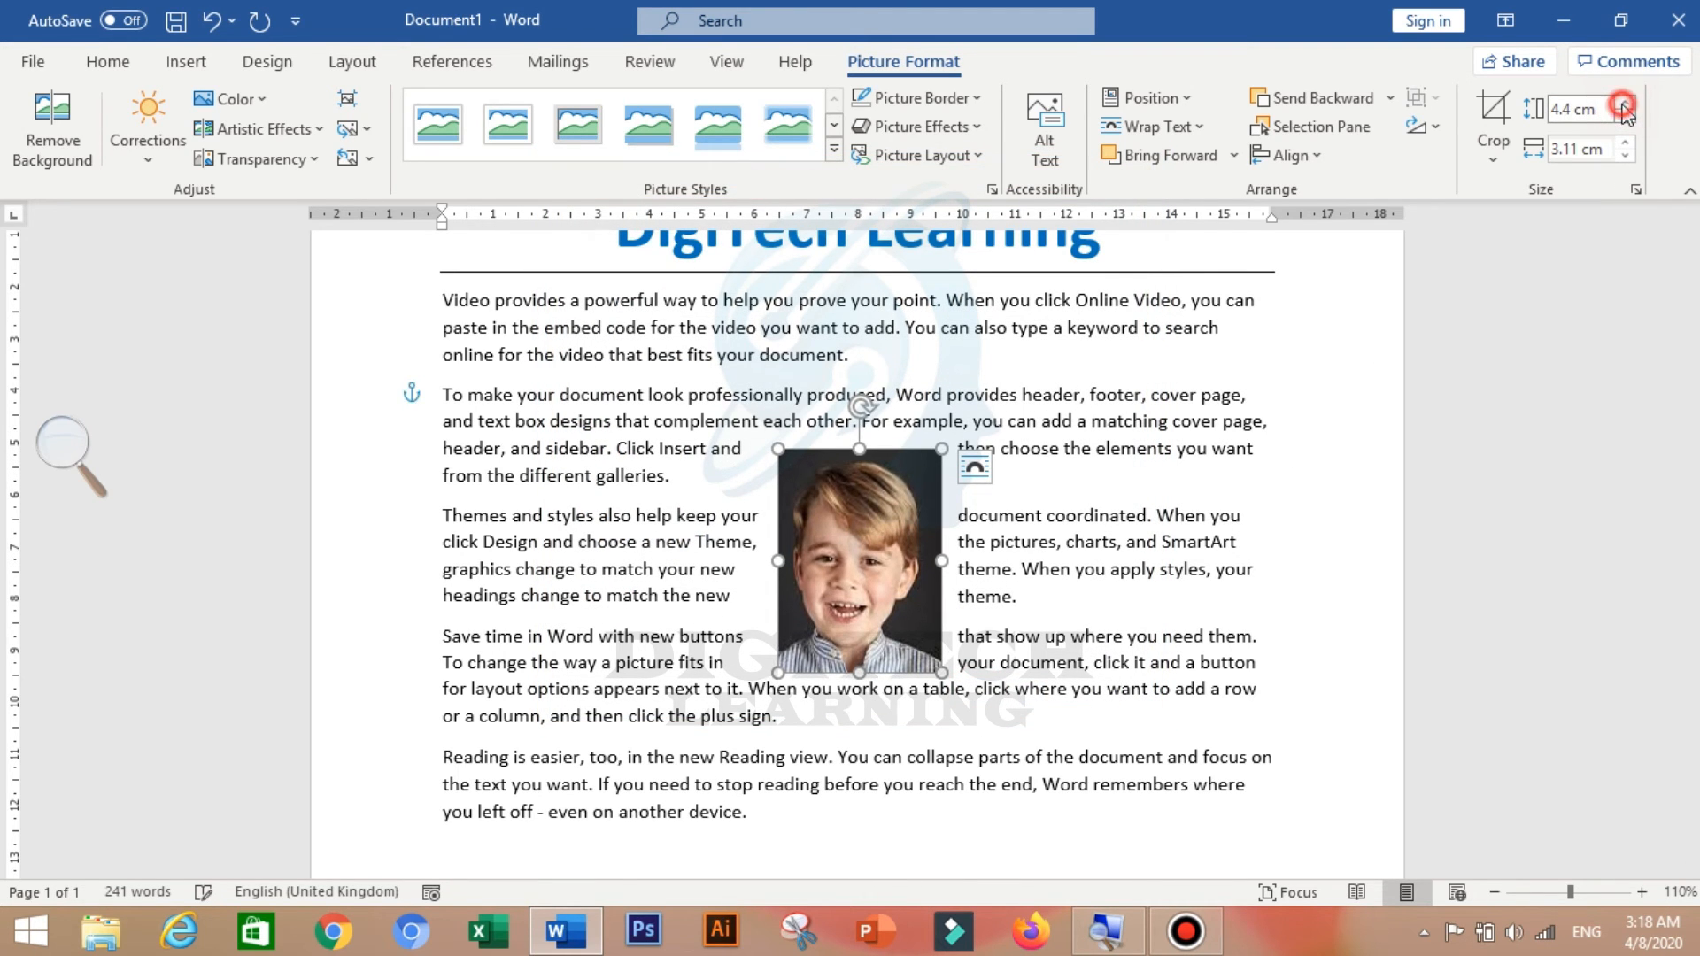
{"action": "left_click", "coordinate": [1625, 104]}
{"action": "left_click", "coordinate": [1624, 104]}
{"action": "left_click", "coordinate": [1625, 103]}
{"action": "left_click", "coordinate": [1624, 103]}
{"action": "left_click", "coordinate": [1625, 103]}
{"action": "left_click", "coordinate": [1625, 104]}
{"action": "left_click", "coordinate": [1625, 104]}
Increase the picture's width in small increments to 4.2 cm.
{"action": "left_click", "coordinate": [1626, 141]}
{"action": "left_click", "coordinate": [1625, 142]}
{"action": "left_click", "coordinate": [1626, 142]}
{"action": "left_click", "coordinate": [1626, 142]}
{"action": "left_click", "coordinate": [1626, 142]}
{"action": "left_click", "coordinate": [1625, 142]}
{"action": "left_click", "coordinate": [1625, 142]}
{"action": "left_click", "coordinate": [1626, 141]}
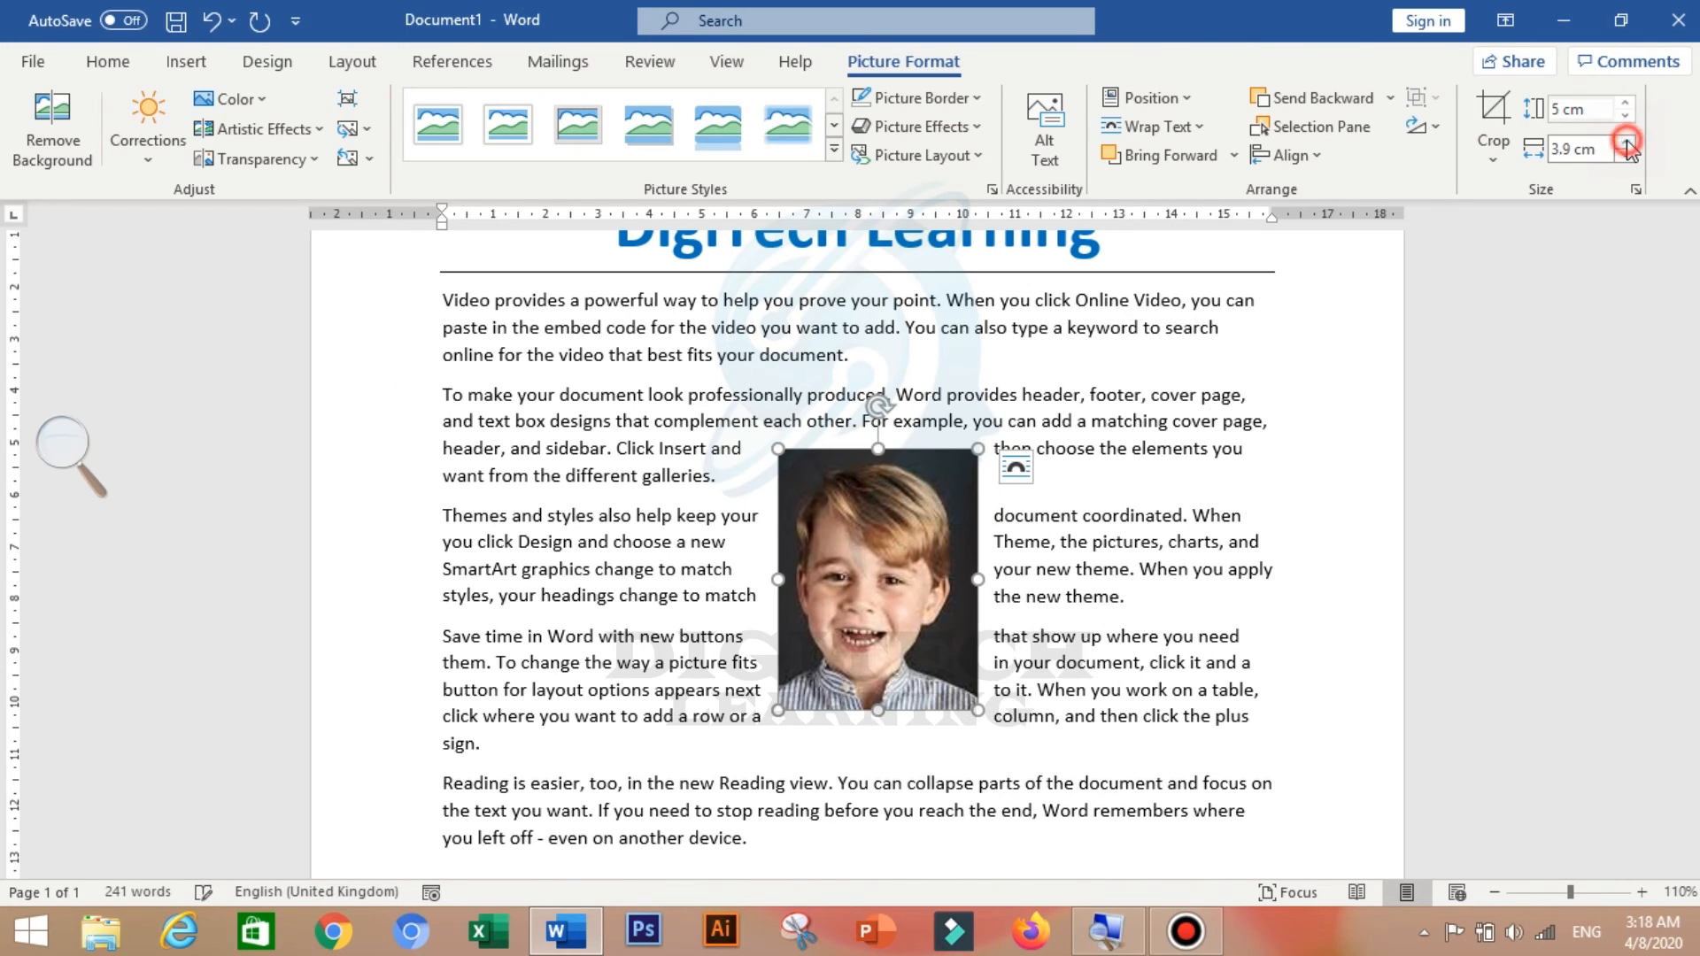
{"action": "left_click", "coordinate": [1626, 142]}
{"action": "left_click", "coordinate": [1625, 141]}
{"action": "left_click", "coordinate": [1626, 142]}
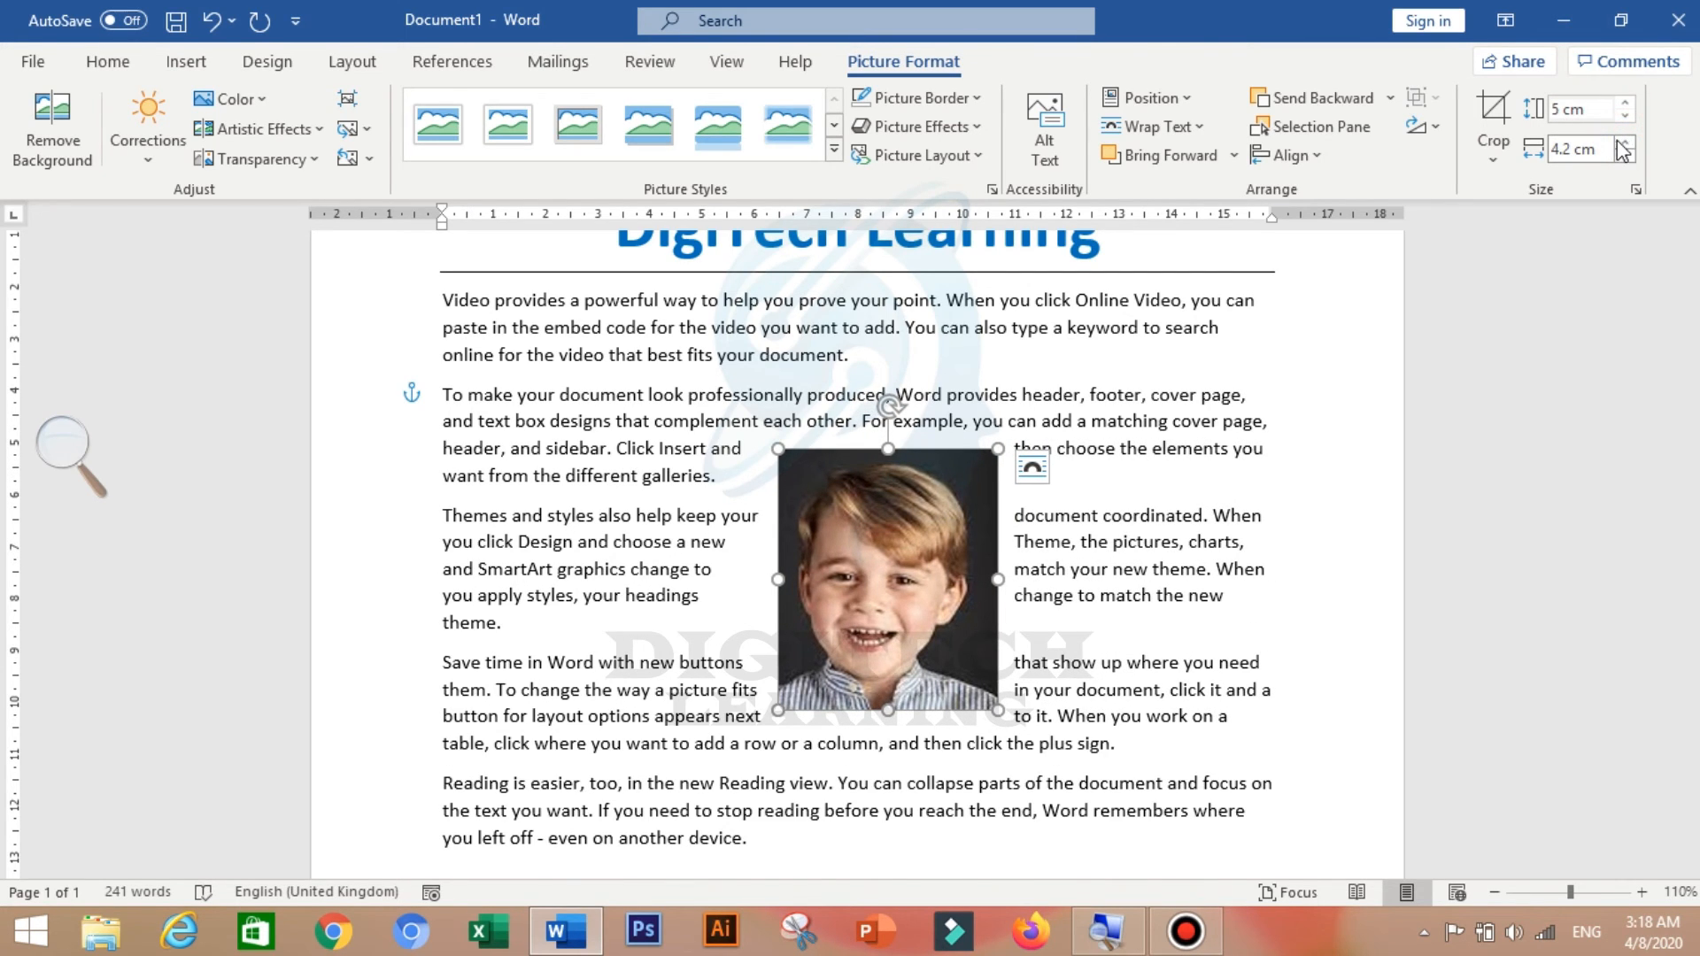